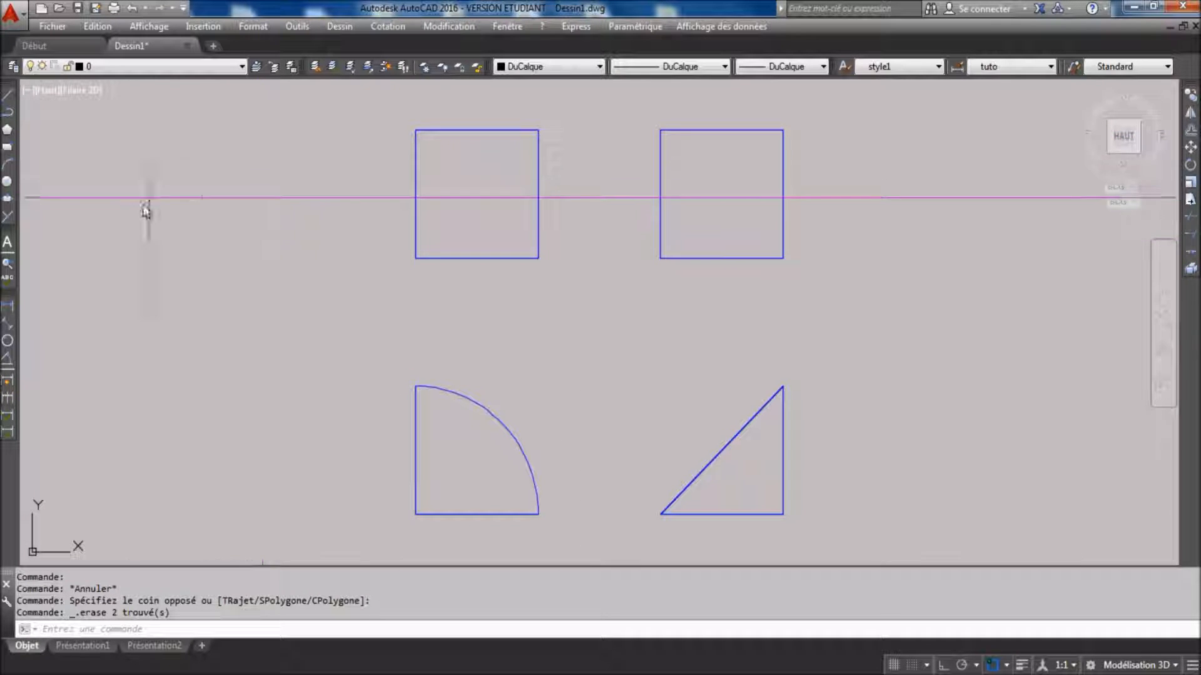
Add aligned-in-a-row linear dimensions above the two squares for the left square's width, the gap between them and the right square's width.
{"action": "left_click", "coordinate": [8, 307]}
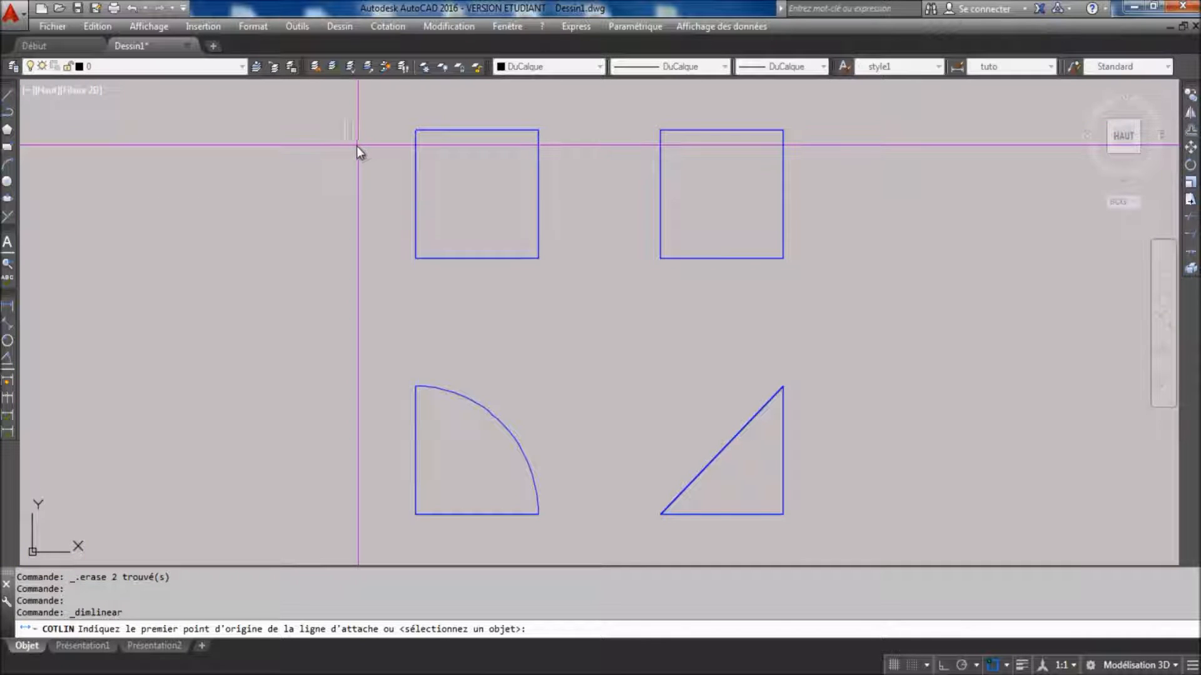
{"action": "left_click", "coordinate": [419, 145]}
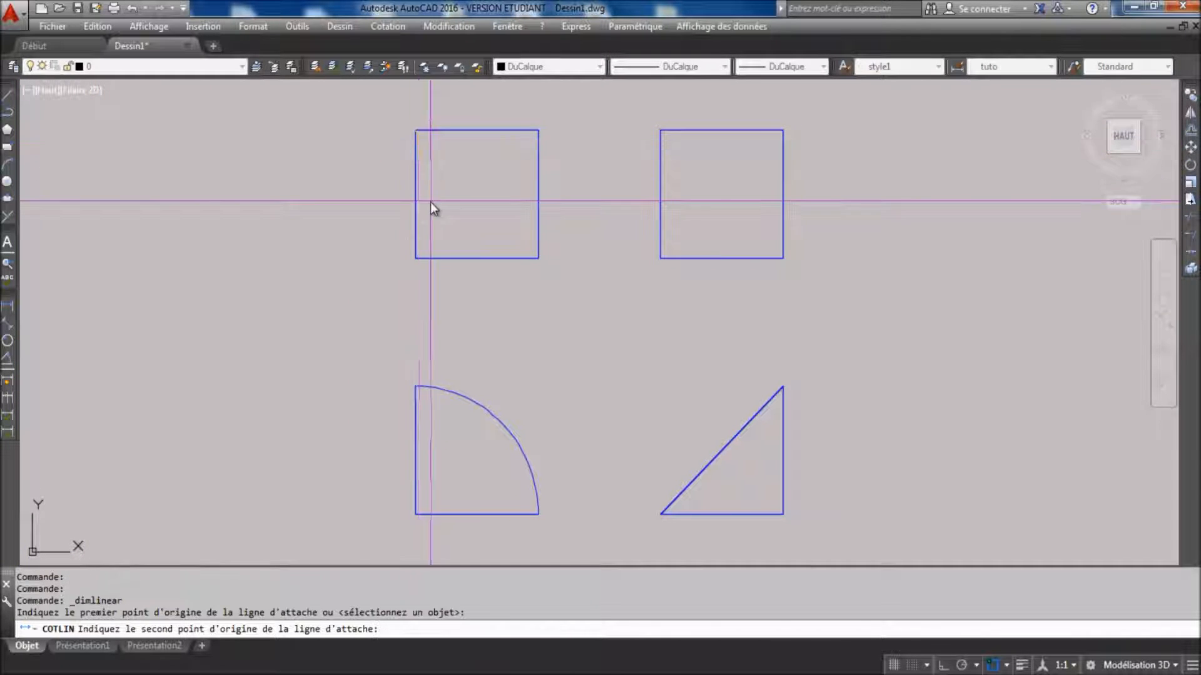
{"action": "left_click", "coordinate": [535, 173]}
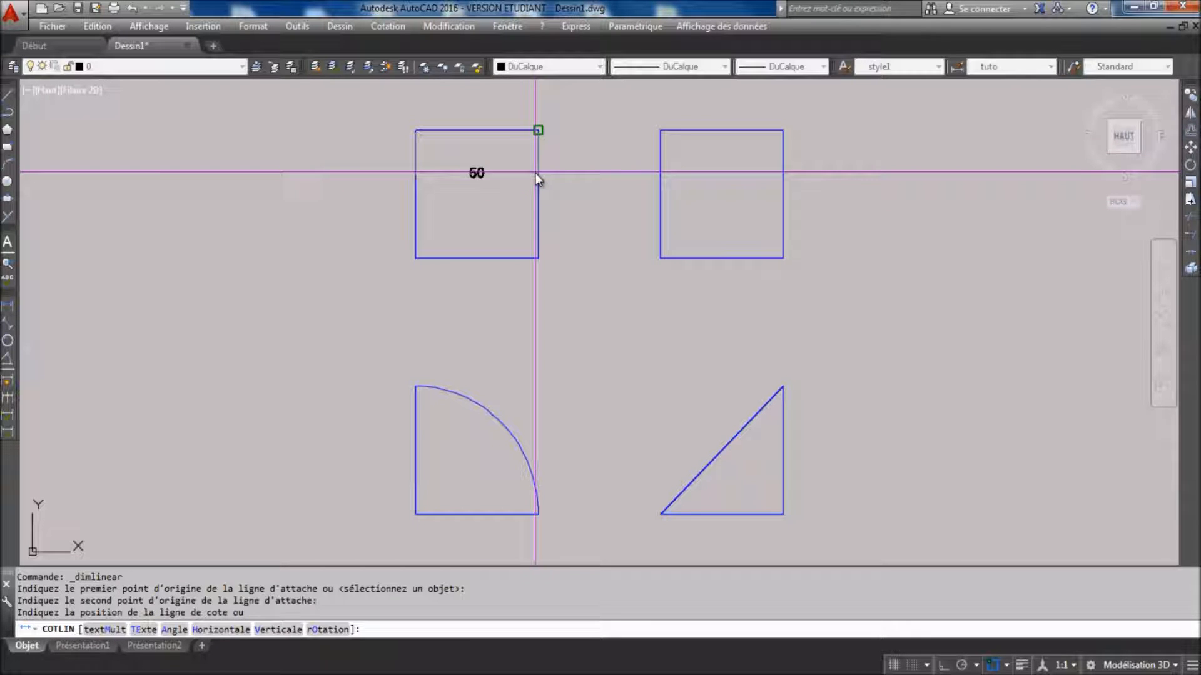
{"action": "left_click", "coordinate": [485, 100]}
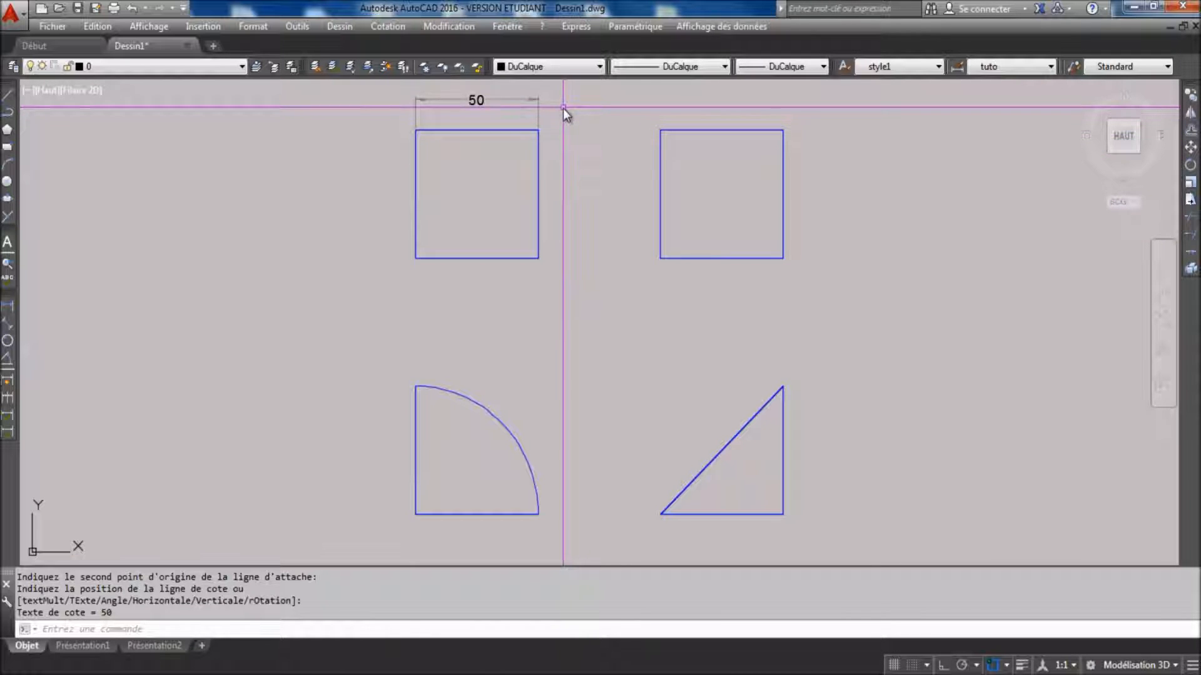
{"action": "key", "text": "Return"}
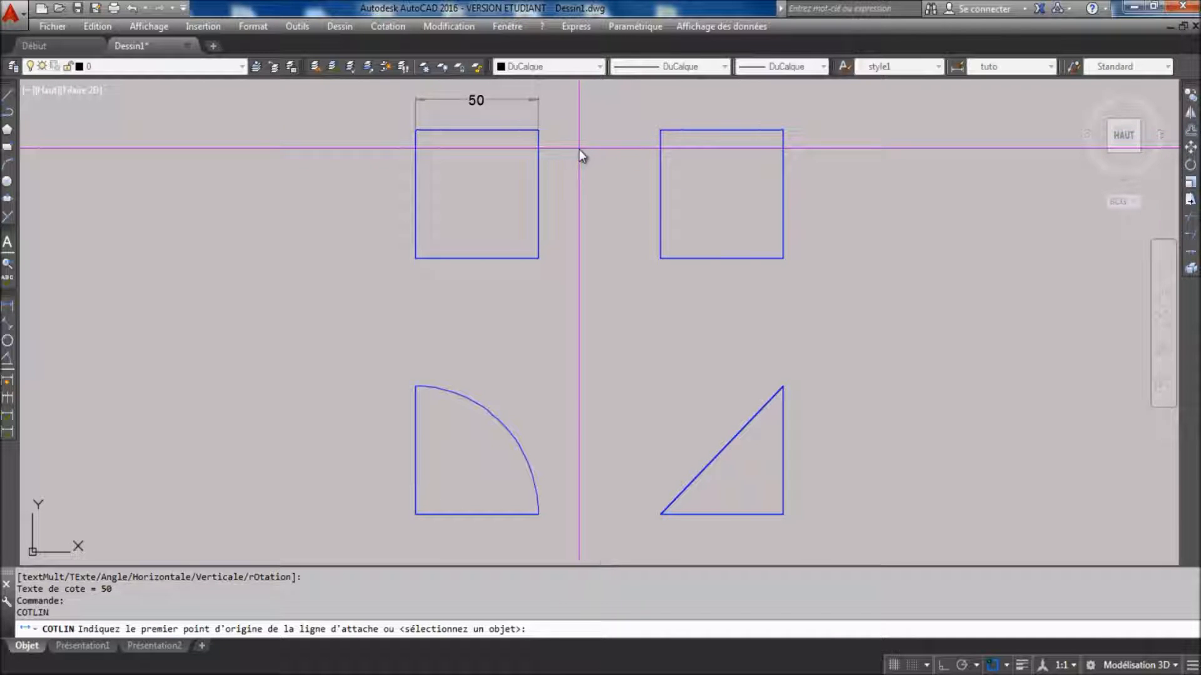
{"action": "left_click", "coordinate": [543, 151]}
{"action": "left_click", "coordinate": [658, 163]}
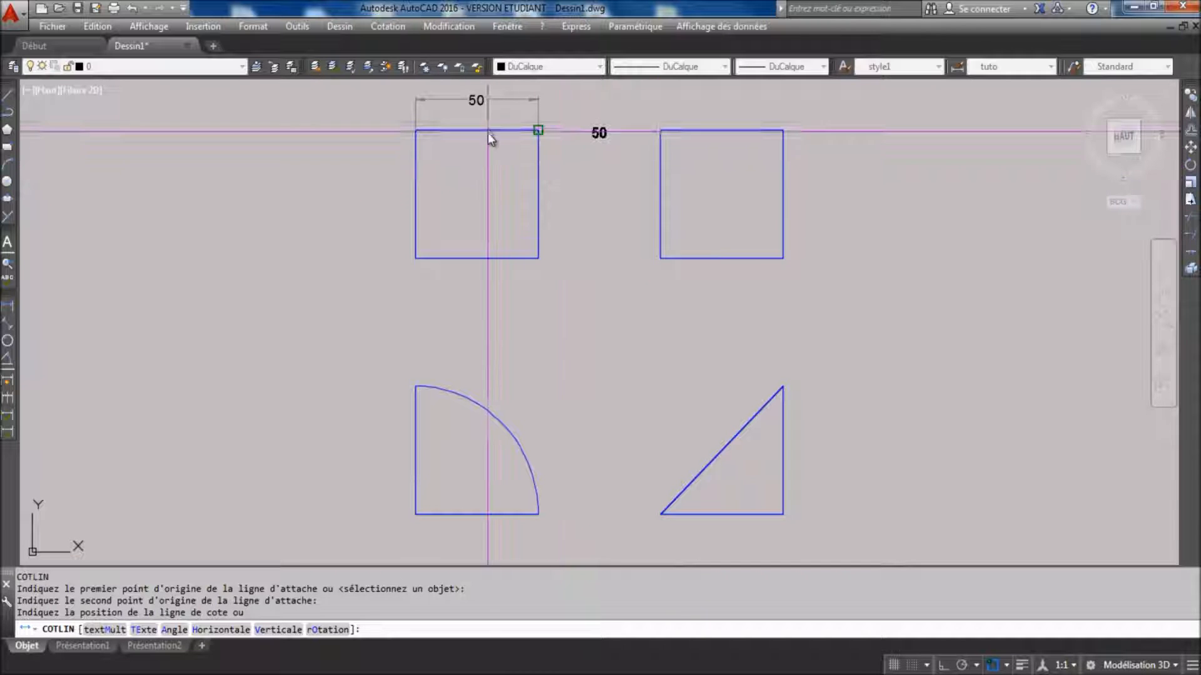
{"action": "left_click", "coordinate": [495, 99]}
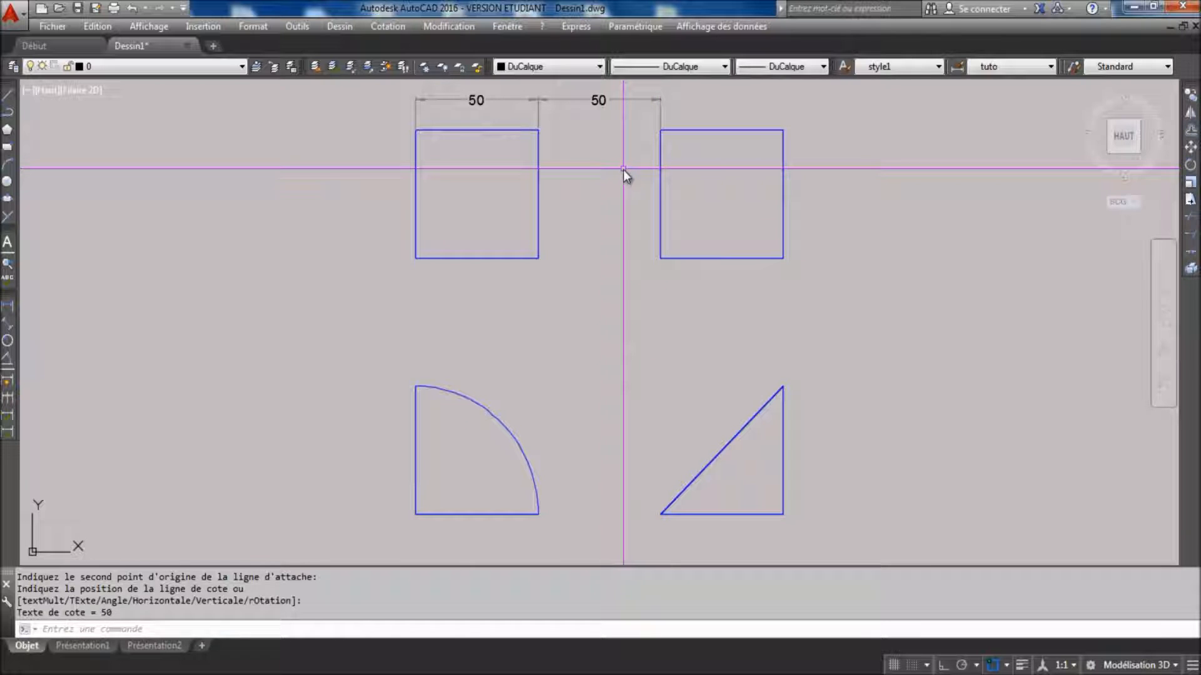
{"action": "key", "text": "Return"}
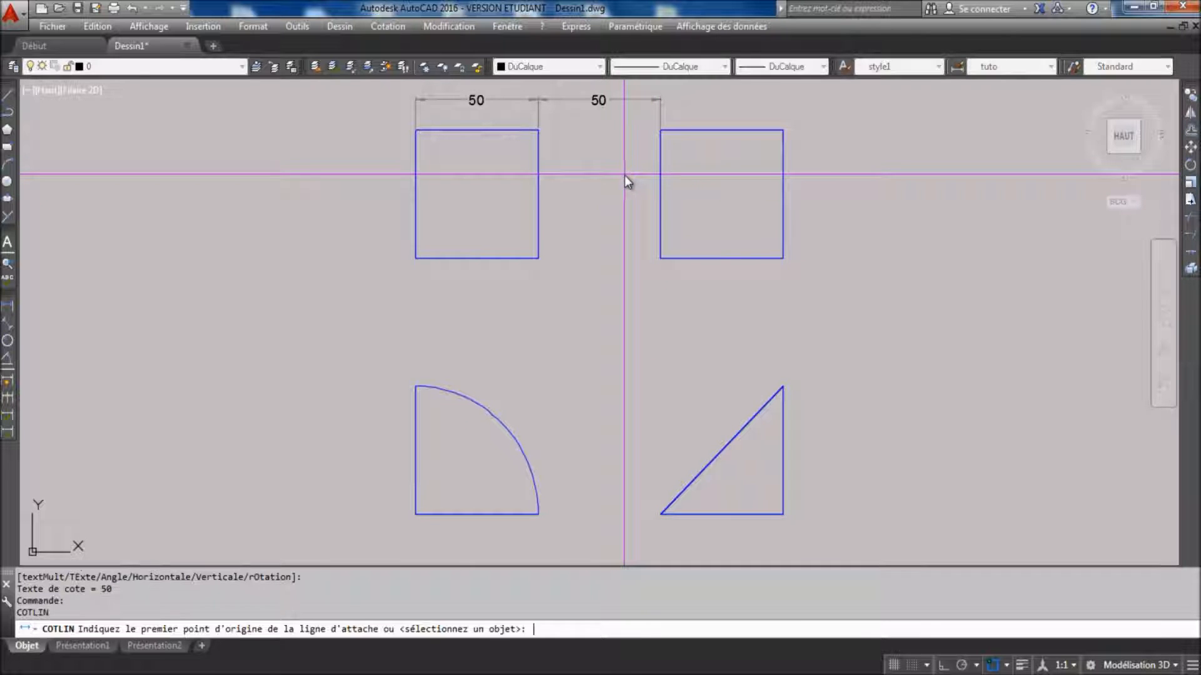
{"action": "left_click", "coordinate": [660, 169]}
{"action": "left_click", "coordinate": [782, 158]}
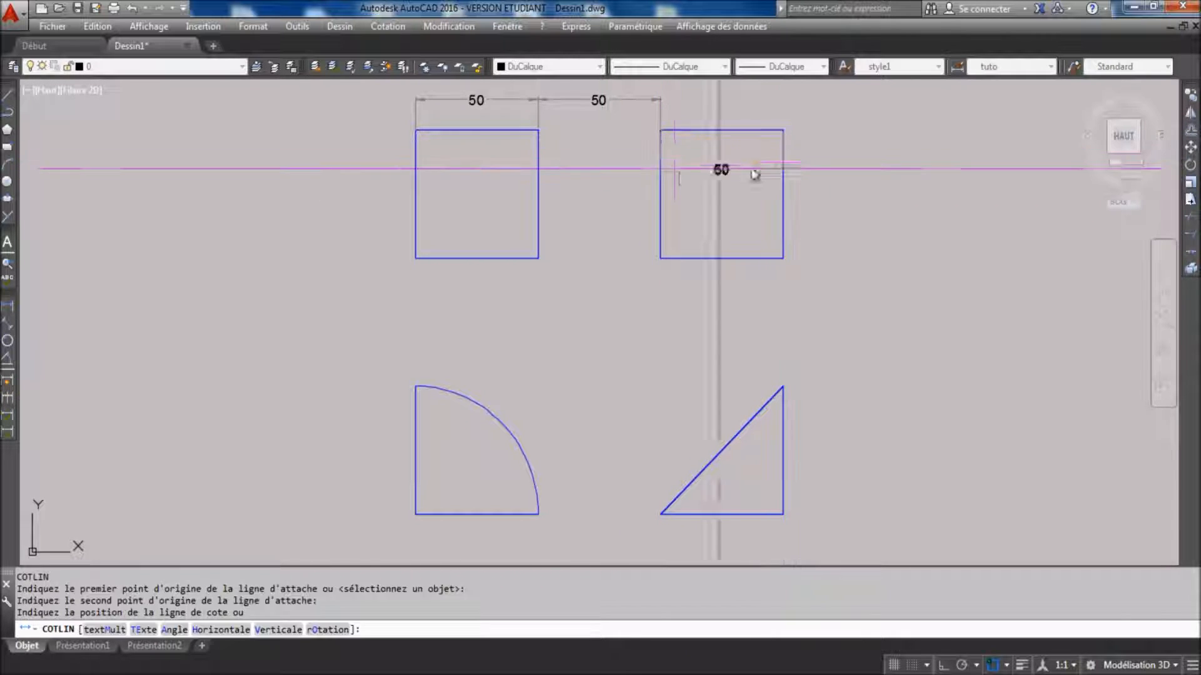
{"action": "left_click", "coordinate": [633, 100]}
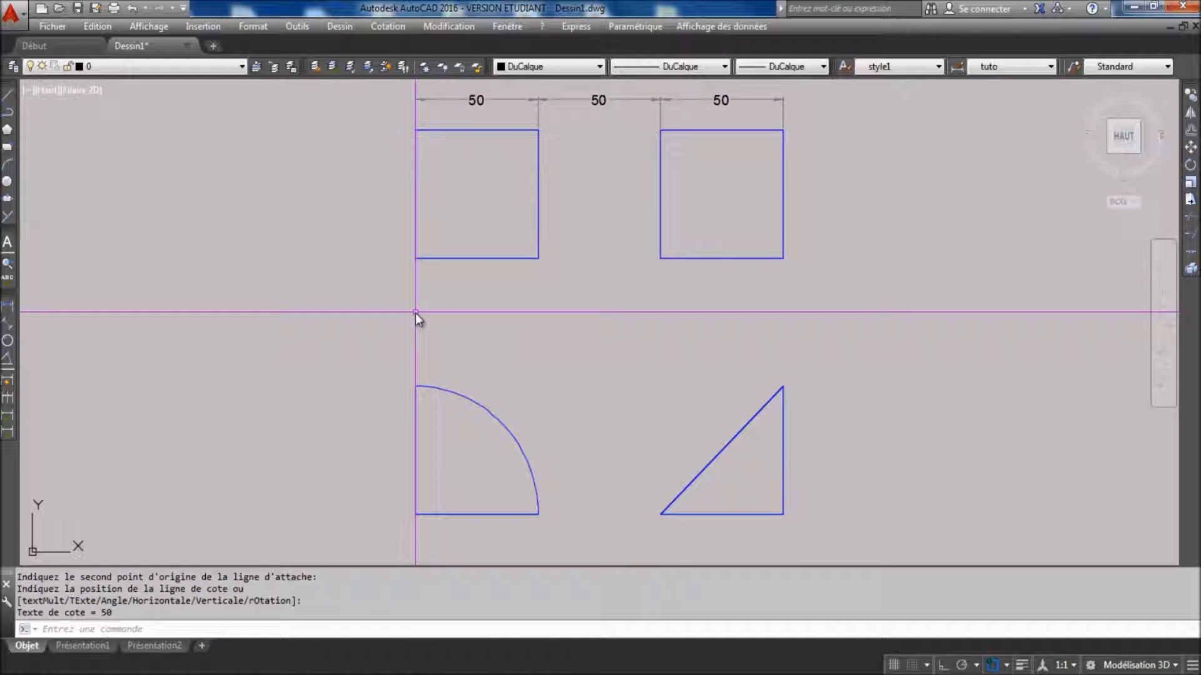
Add a vertical chain of linear dimensions beside the left square's height, the gap below it and the quarter circle's height.
{"action": "key", "text": "Return"}
{"action": "left_click", "coordinate": [434, 256]}
{"action": "left_click", "coordinate": [434, 138]}
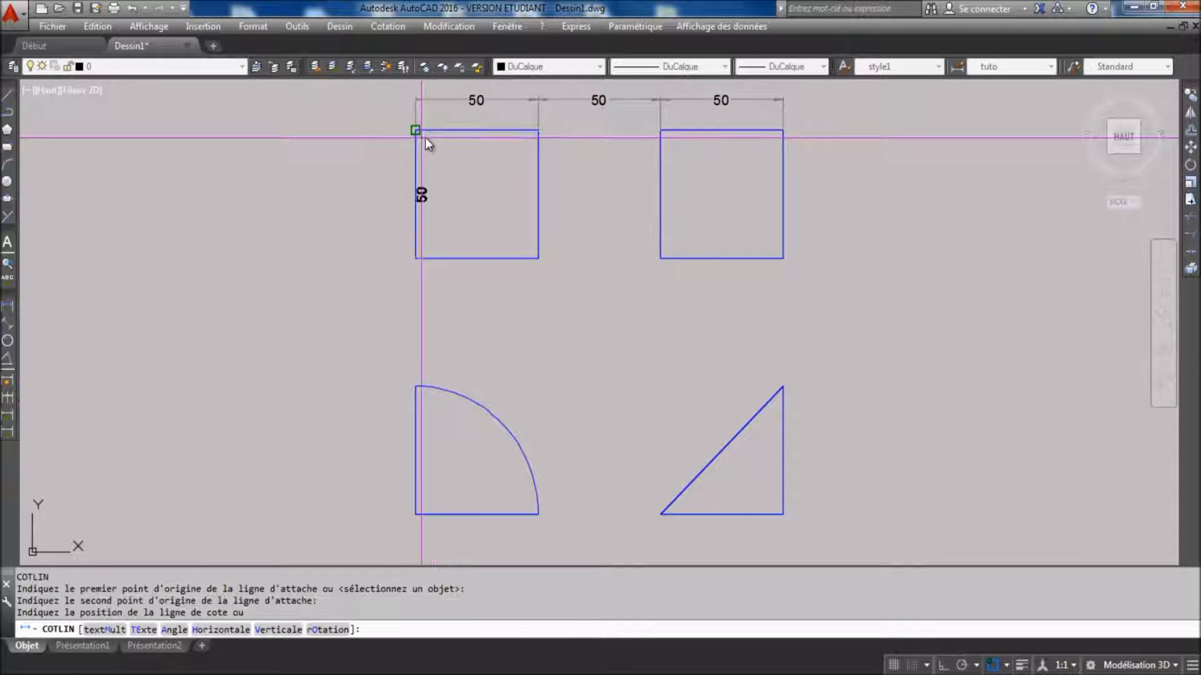
{"action": "left_click", "coordinate": [394, 163]}
{"action": "key", "text": "Return"}
{"action": "left_click", "coordinate": [416, 258]}
{"action": "left_click", "coordinate": [415, 387]}
{"action": "left_click", "coordinate": [389, 219]}
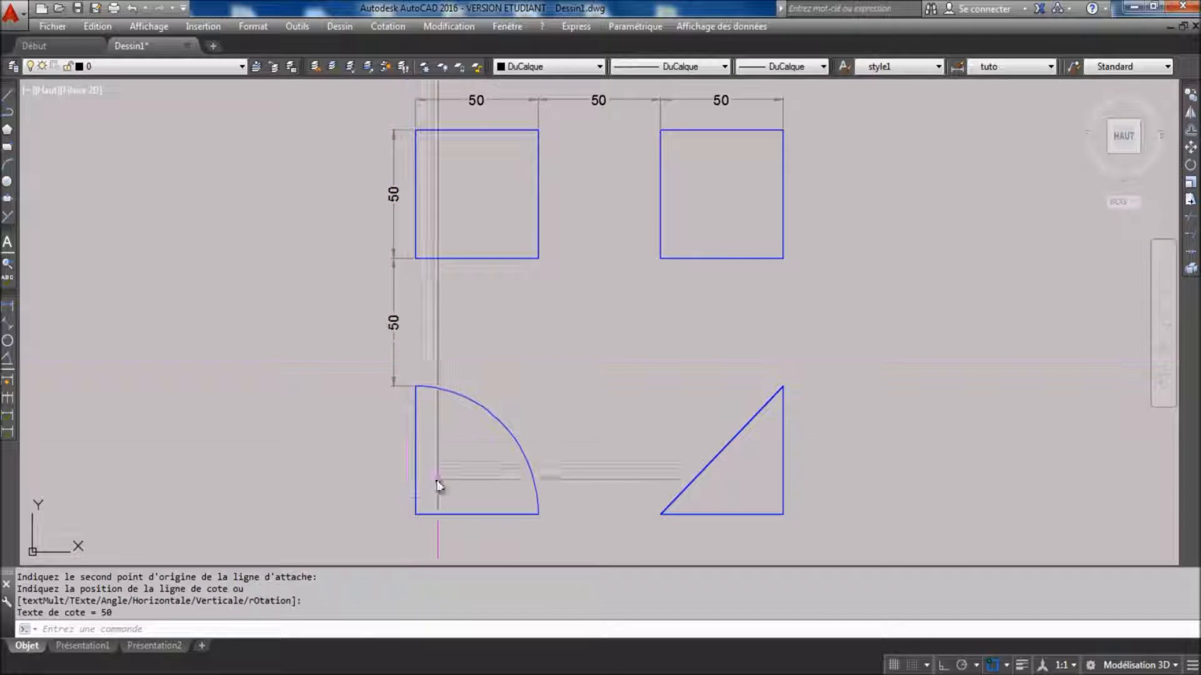
{"action": "key", "text": "Return"}
{"action": "left_click", "coordinate": [415, 515]}
{"action": "left_click", "coordinate": [410, 401]}
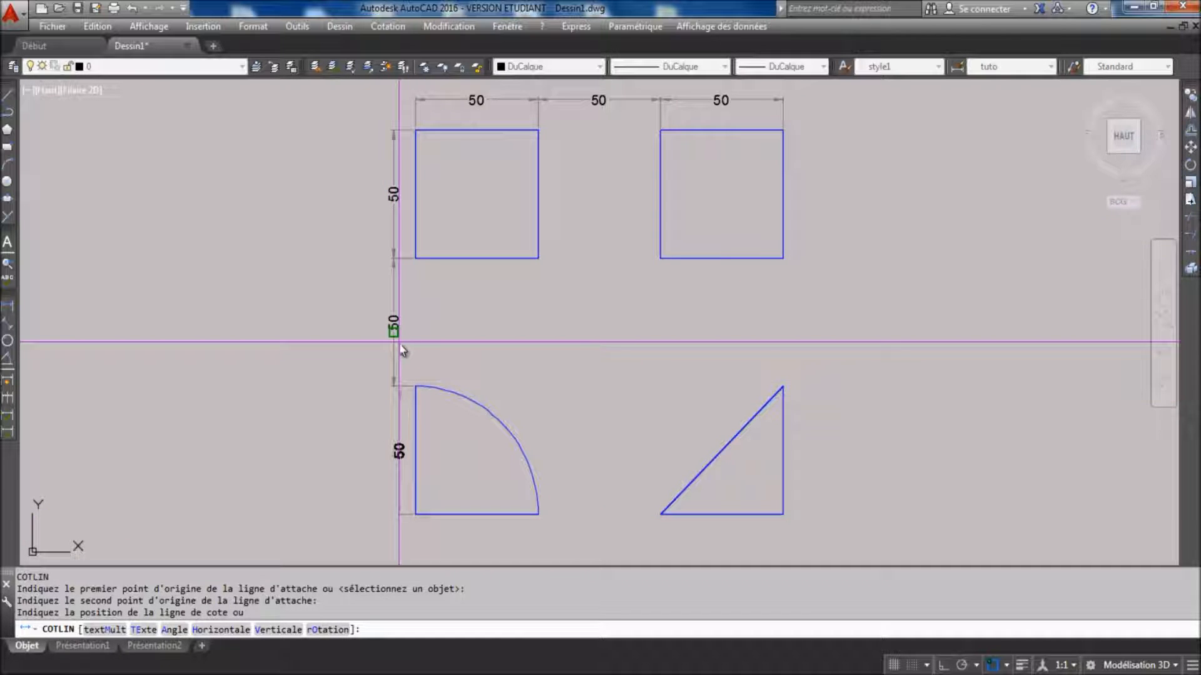
{"action": "left_click", "coordinate": [396, 358]}
Add linear dimensions in one row below the quarter circle's base, the gap to the triangle and the triangle's base.
{"action": "key", "text": "Return"}
{"action": "left_click", "coordinate": [425, 519]}
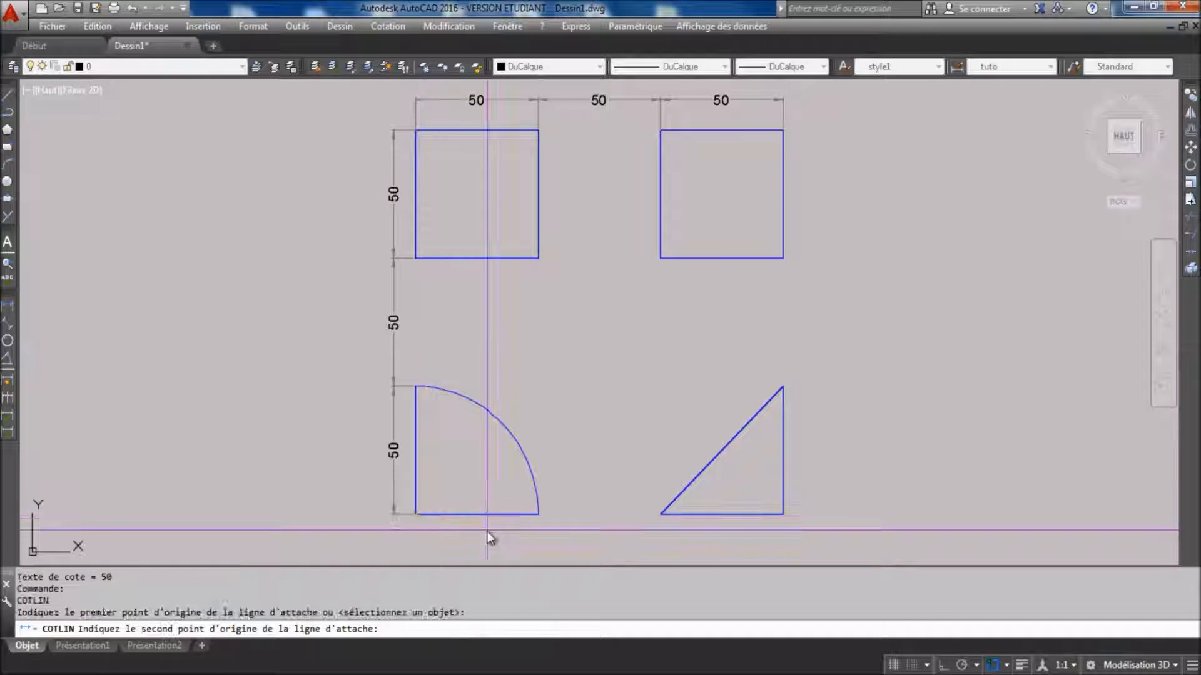
{"action": "left_click", "coordinate": [537, 515]}
{"action": "left_click", "coordinate": [530, 547]}
{"action": "key", "text": "Return"}
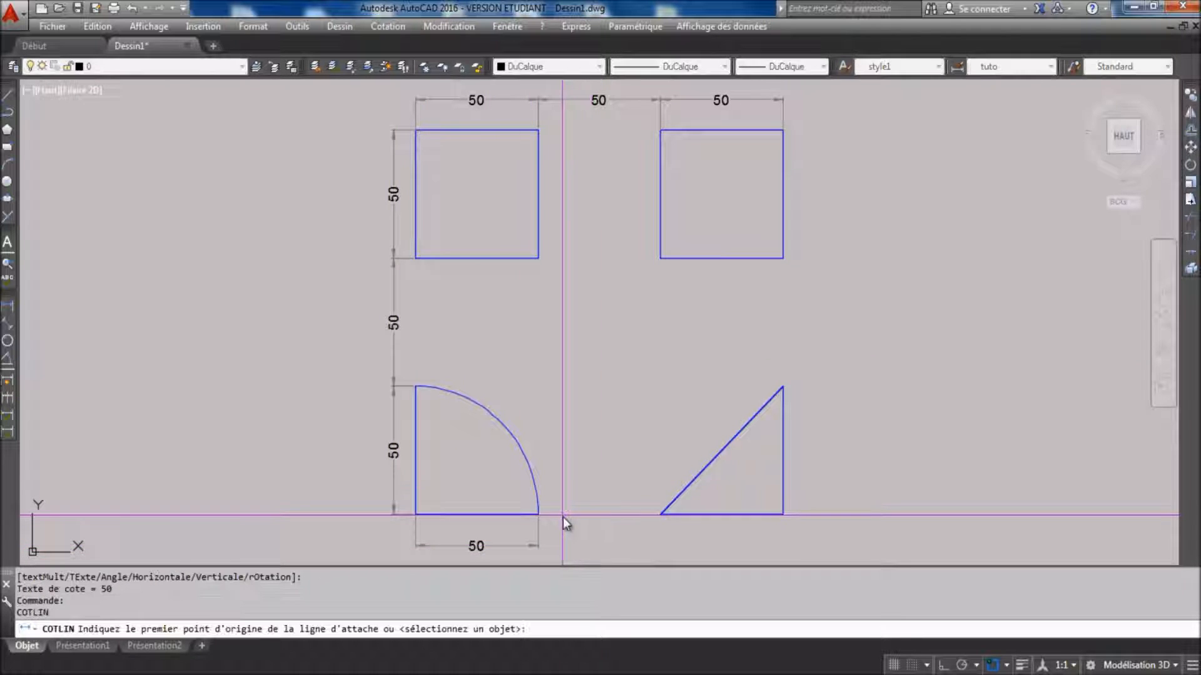
{"action": "left_click", "coordinate": [538, 515]}
{"action": "left_click", "coordinate": [660, 514]}
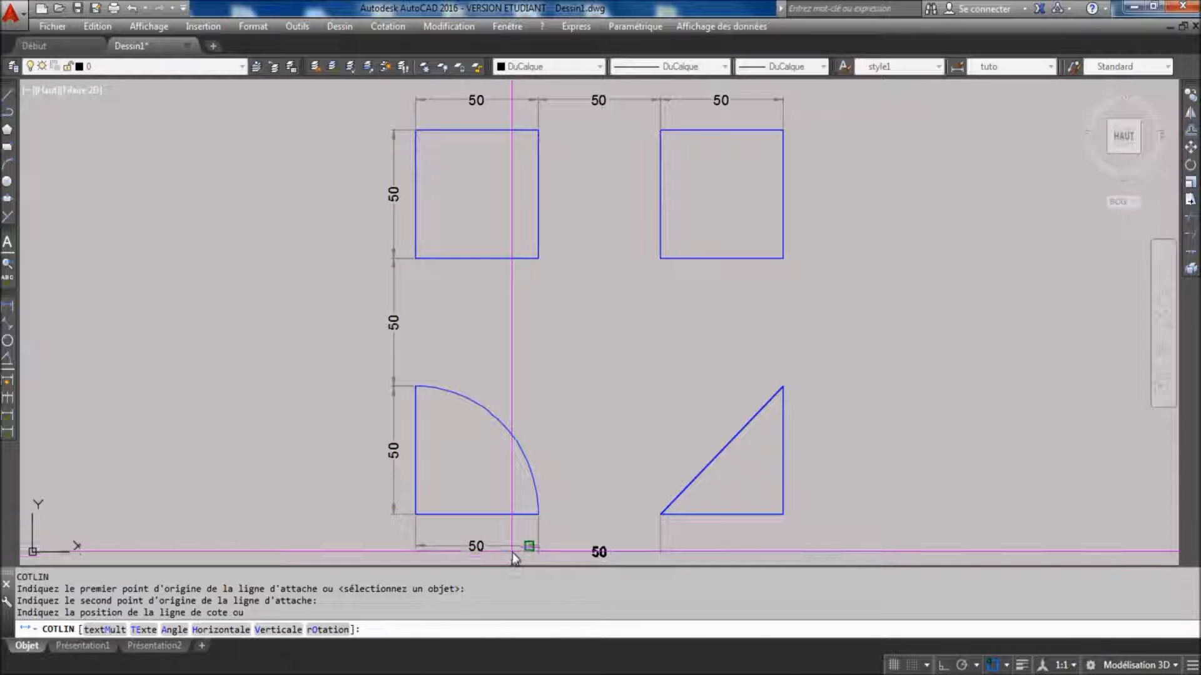
{"action": "left_click", "coordinate": [531, 546]}
{"action": "key", "text": "Return"}
{"action": "left_click", "coordinate": [661, 514]}
{"action": "left_click", "coordinate": [753, 524]}
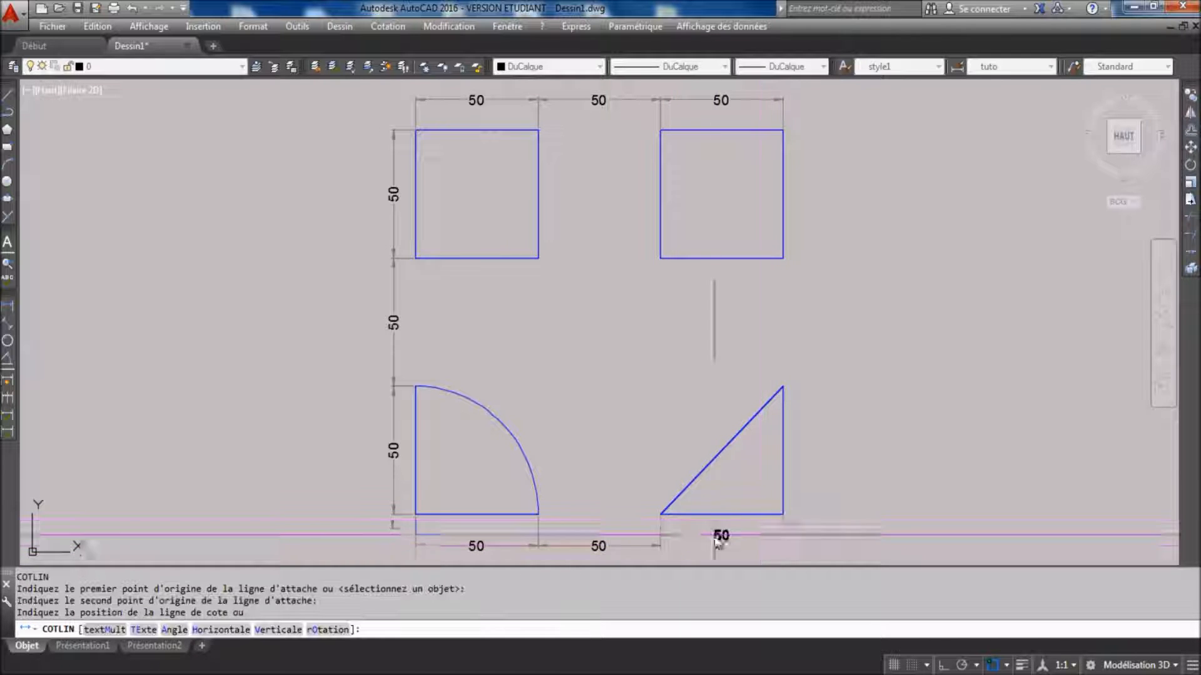
{"action": "left_click", "coordinate": [628, 546]}
Add a vertical chain of linear dimensions outside the triangle's height, the gap above it and the right square's height.
{"action": "key", "text": "Return"}
{"action": "left_click", "coordinate": [783, 514]}
{"action": "left_click", "coordinate": [782, 386]}
{"action": "left_click", "coordinate": [813, 412]}
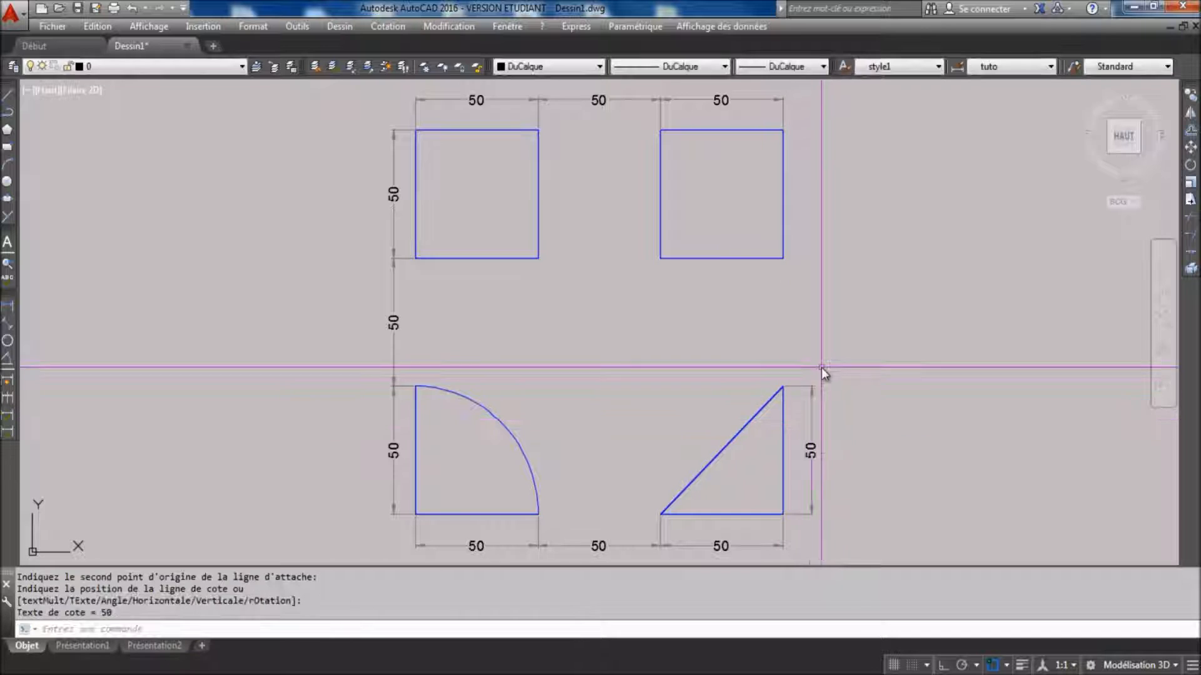
{"action": "key", "text": "Return"}
{"action": "left_click", "coordinate": [782, 386]}
{"action": "left_click", "coordinate": [783, 259]}
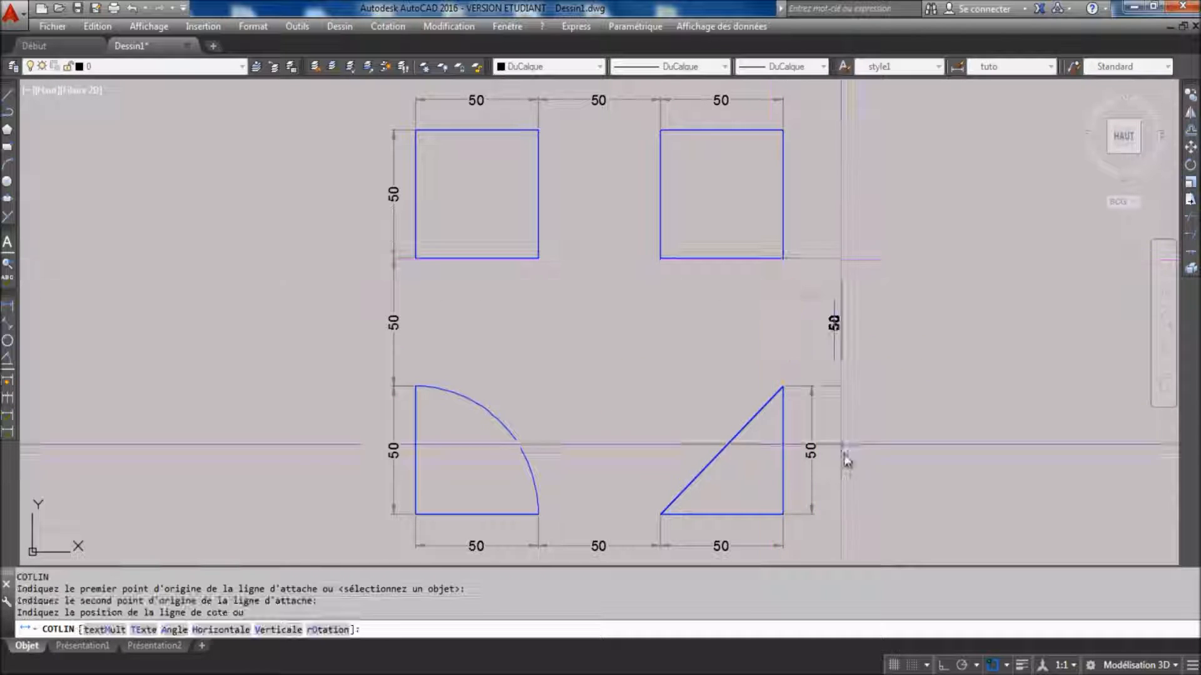
{"action": "left_click", "coordinate": [811, 401]}
{"action": "key", "text": "Return"}
{"action": "left_click", "coordinate": [782, 258]}
{"action": "left_click", "coordinate": [782, 130]}
{"action": "left_click", "coordinate": [811, 306]}
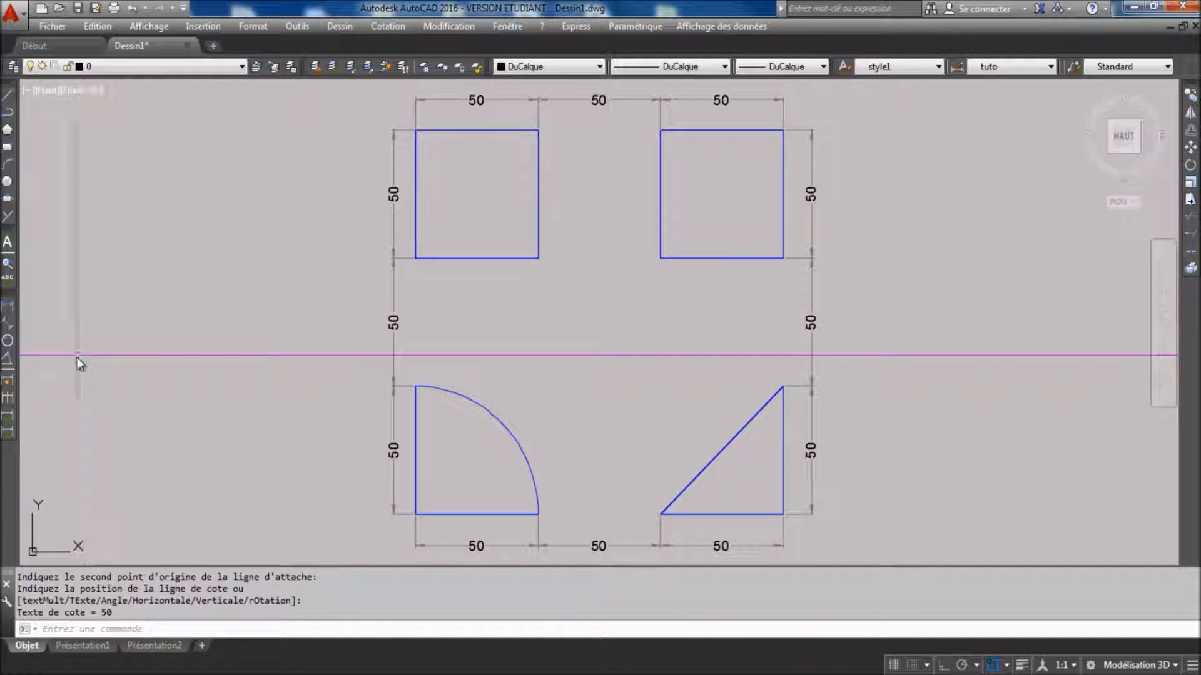
Add an aligned dimension parallel to the triangle's hypotenuse, placed just outside it.
{"action": "left_click", "coordinate": [9, 325]}
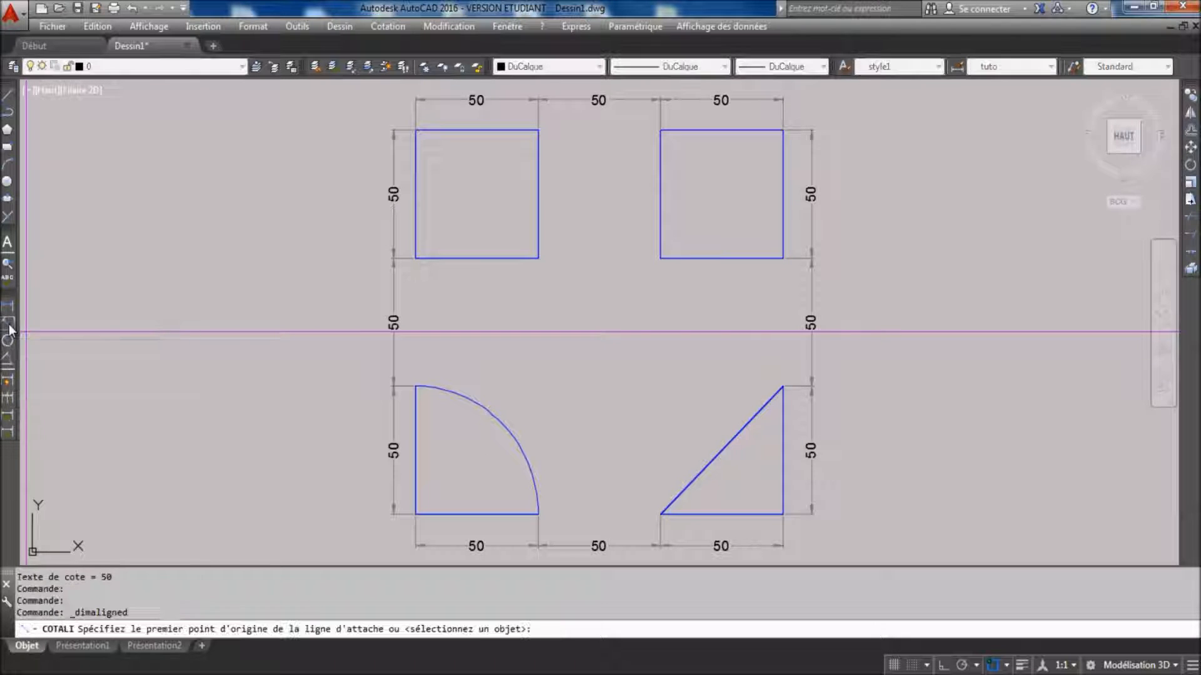
{"action": "left_click", "coordinate": [690, 485]}
{"action": "left_click", "coordinate": [778, 387]}
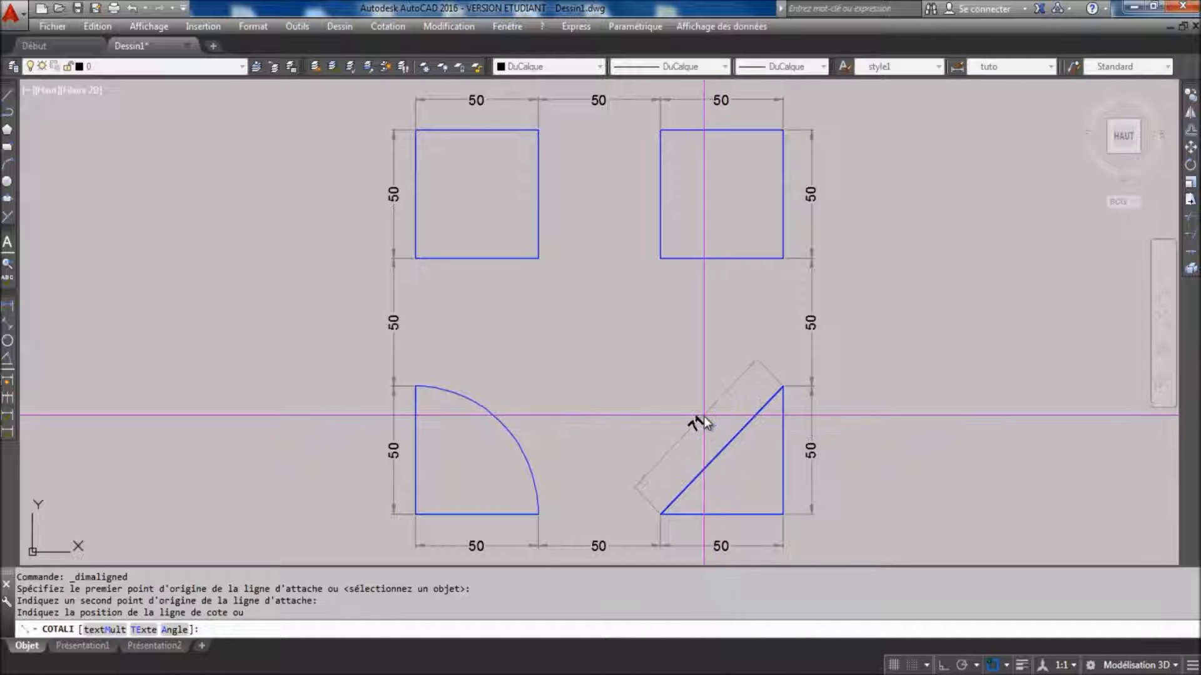
{"action": "left_click", "coordinate": [713, 424]}
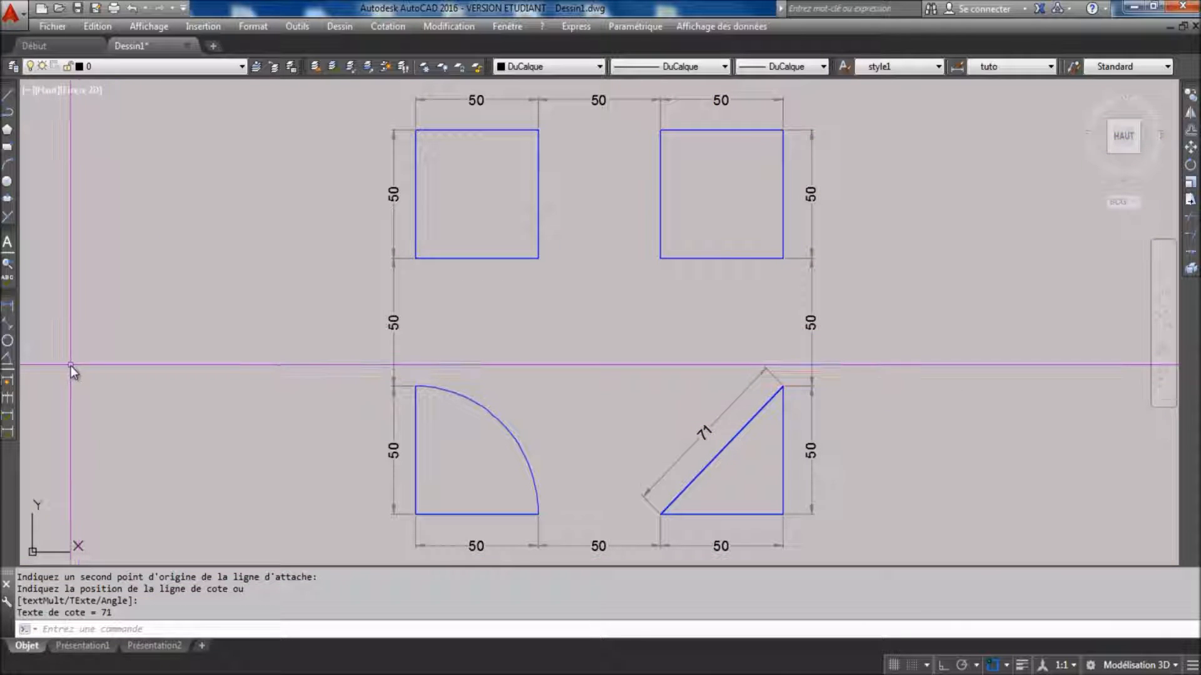
Add a radius dimension to the quarter circle's arc, with its text placed outside the arc.
{"action": "left_click", "coordinate": [8, 342]}
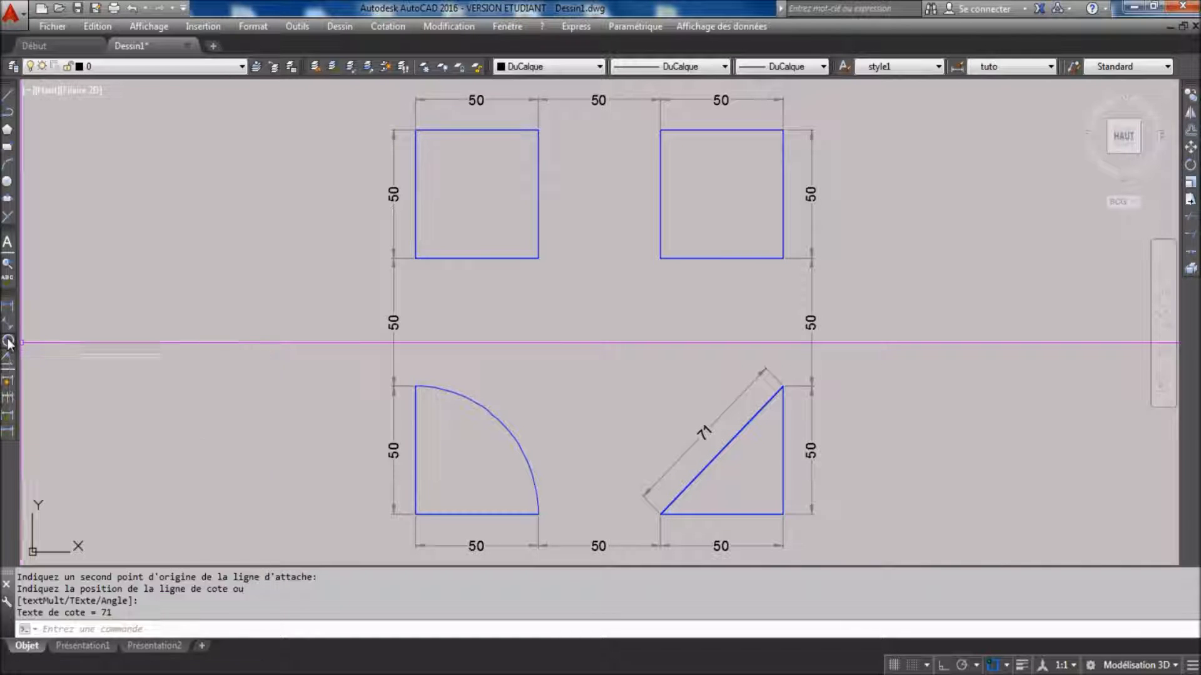
{"action": "left_click", "coordinate": [502, 427]}
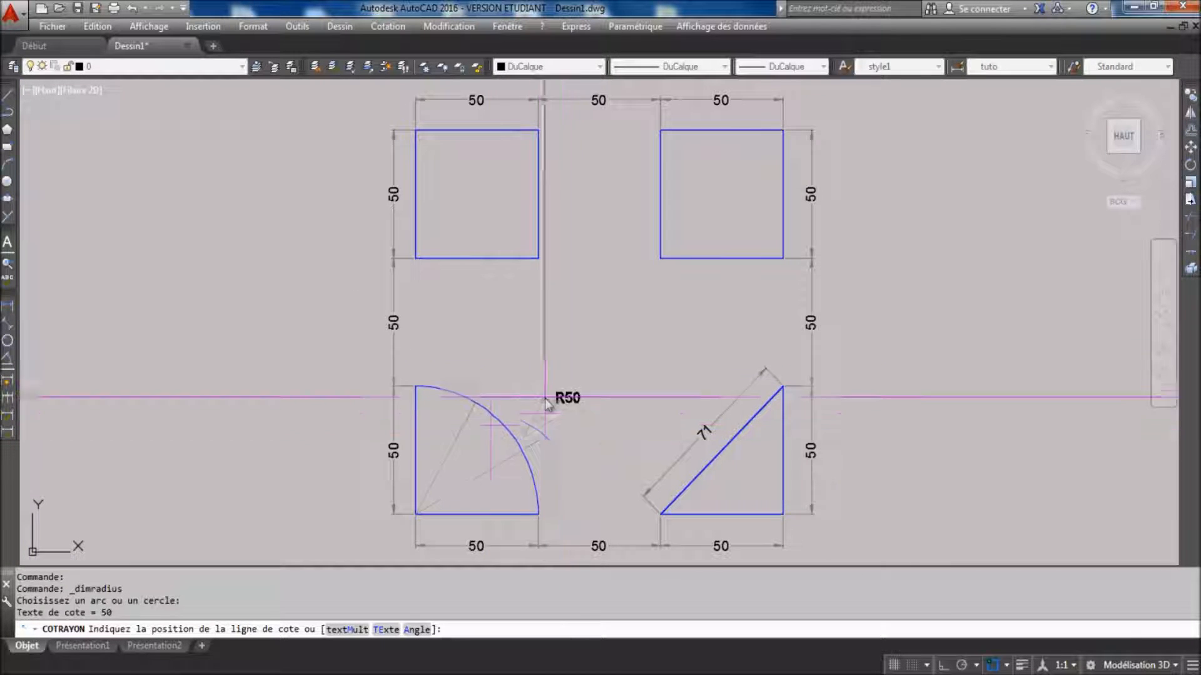
{"action": "left_click", "coordinate": [508, 404]}
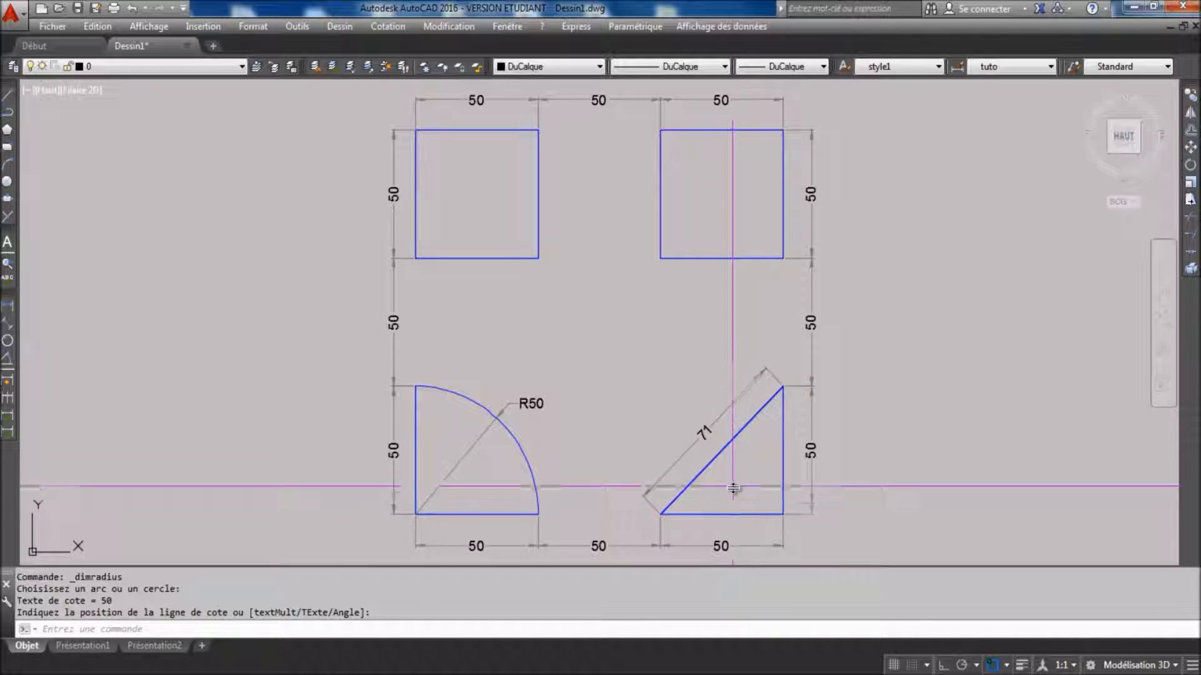
Add an angular dimension between the triangle's base and its hypotenuse, placed inside the triangle.
{"action": "left_click", "coordinate": [8, 360]}
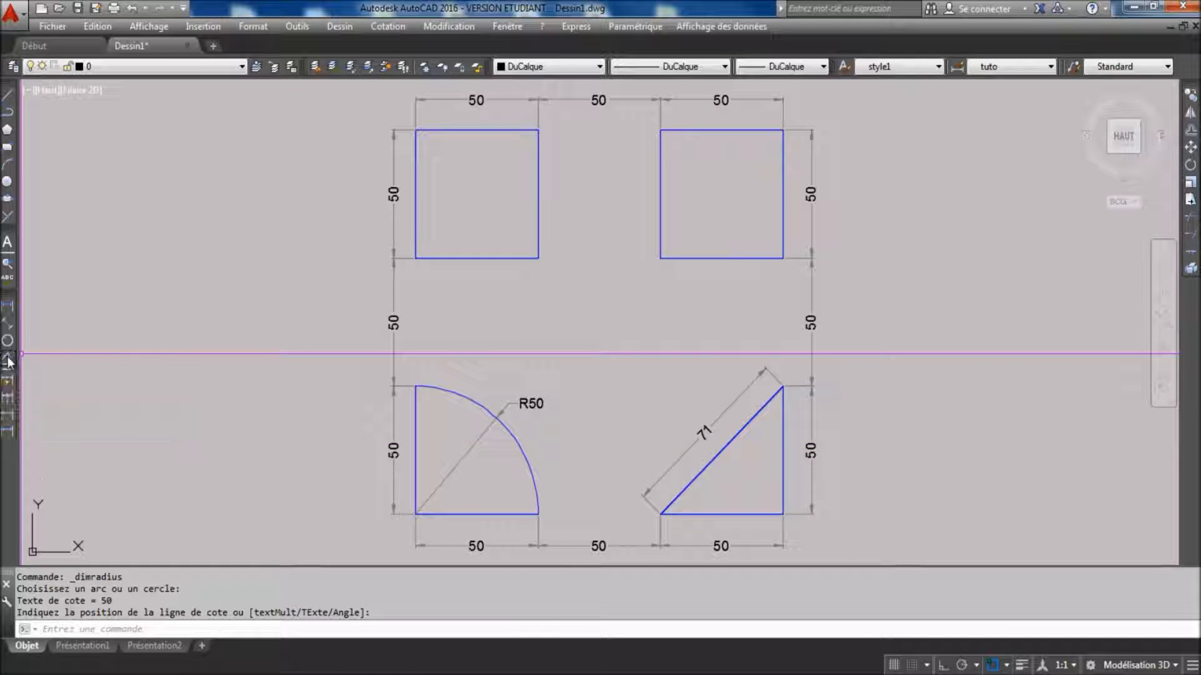
{"action": "left_click", "coordinate": [737, 515]}
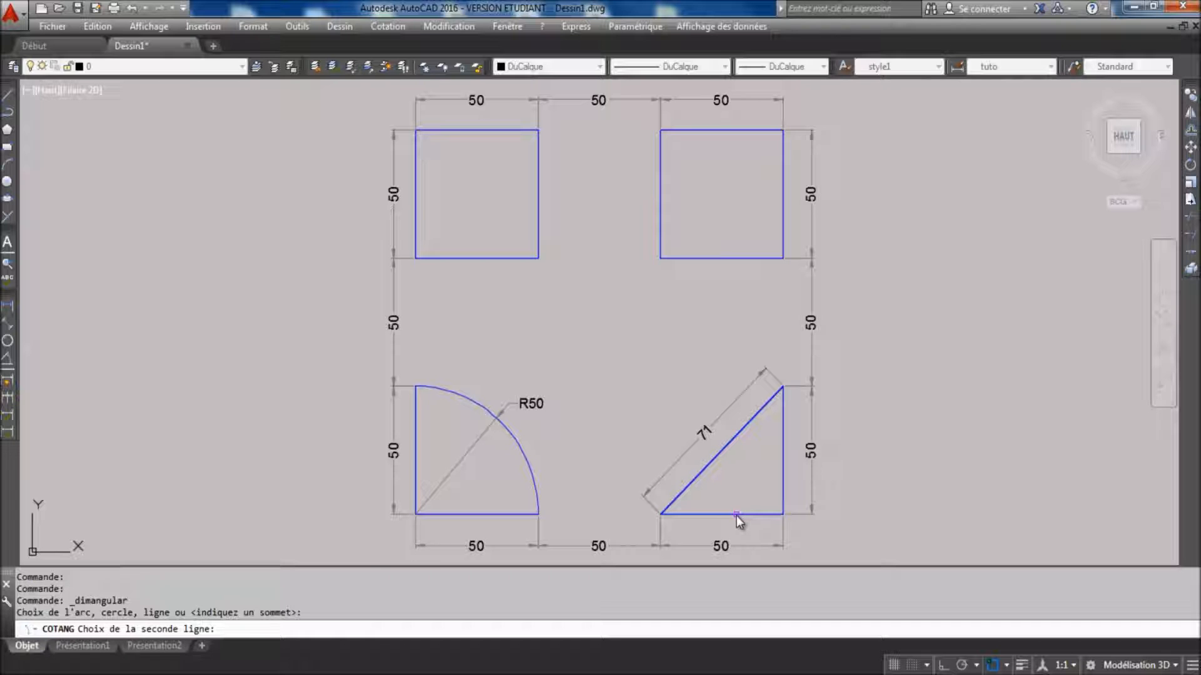
{"action": "left_click", "coordinate": [705, 469]}
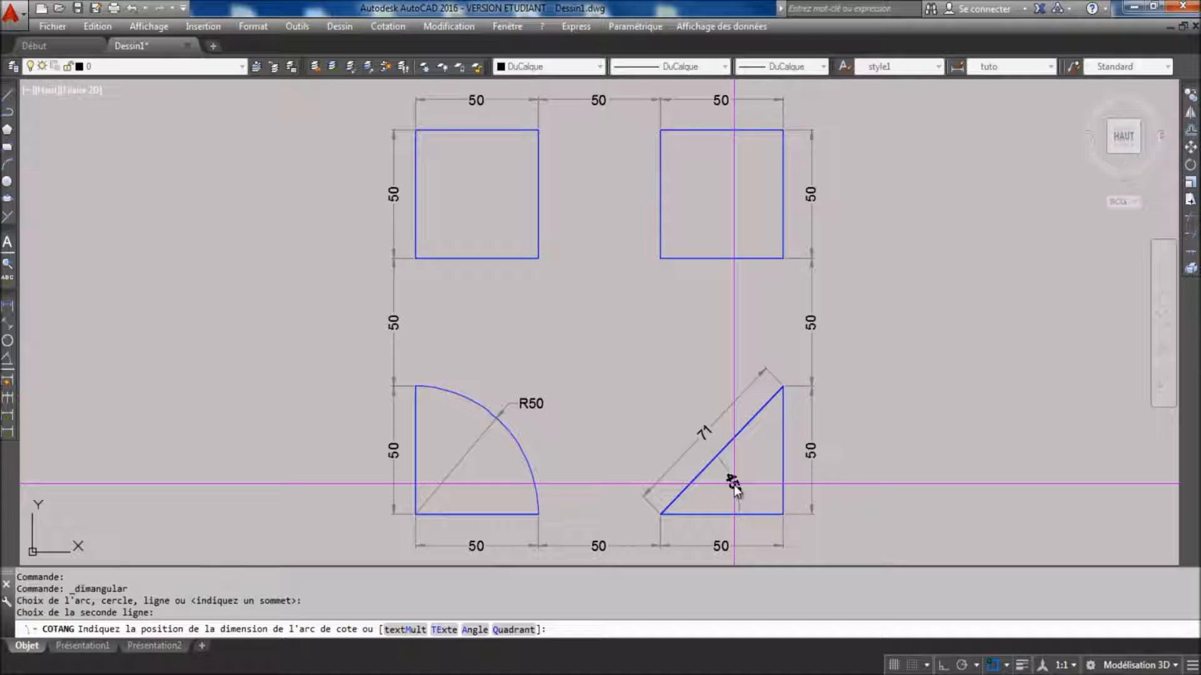
{"action": "left_click", "coordinate": [733, 485]}
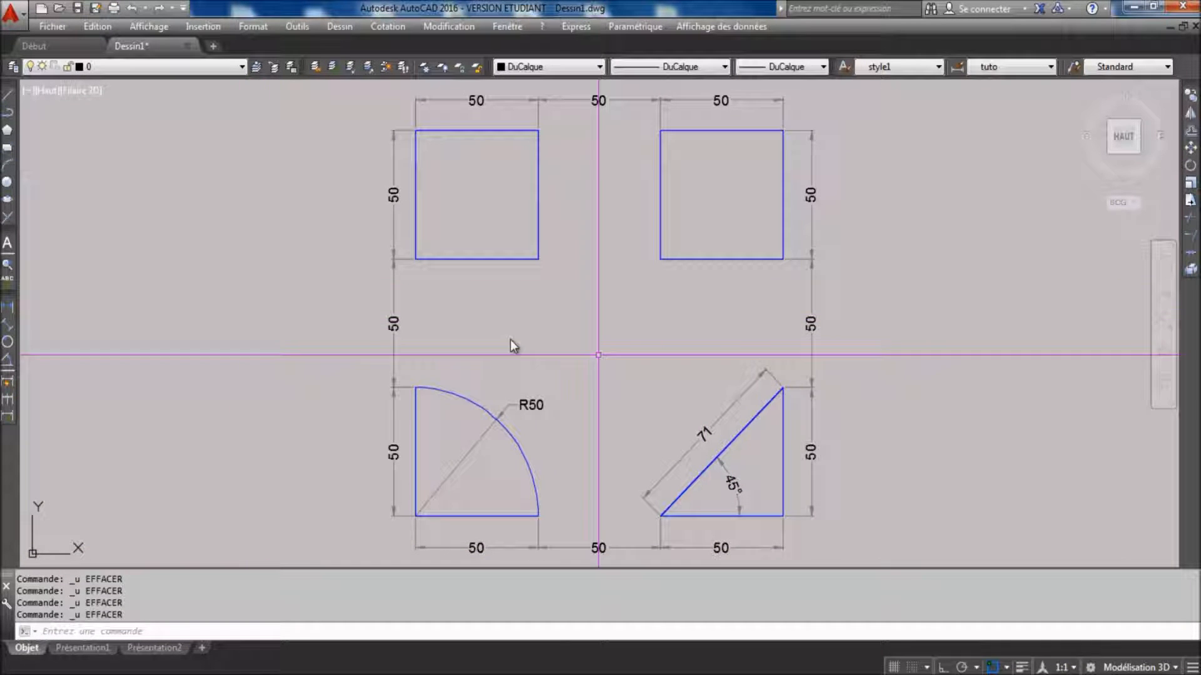
Delete the vertical dimension chain beside the right square and triangle and the row of dimensions above the squares.
{"action": "left_click", "coordinate": [843, 543]}
{"action": "left_click", "coordinate": [814, 113]}
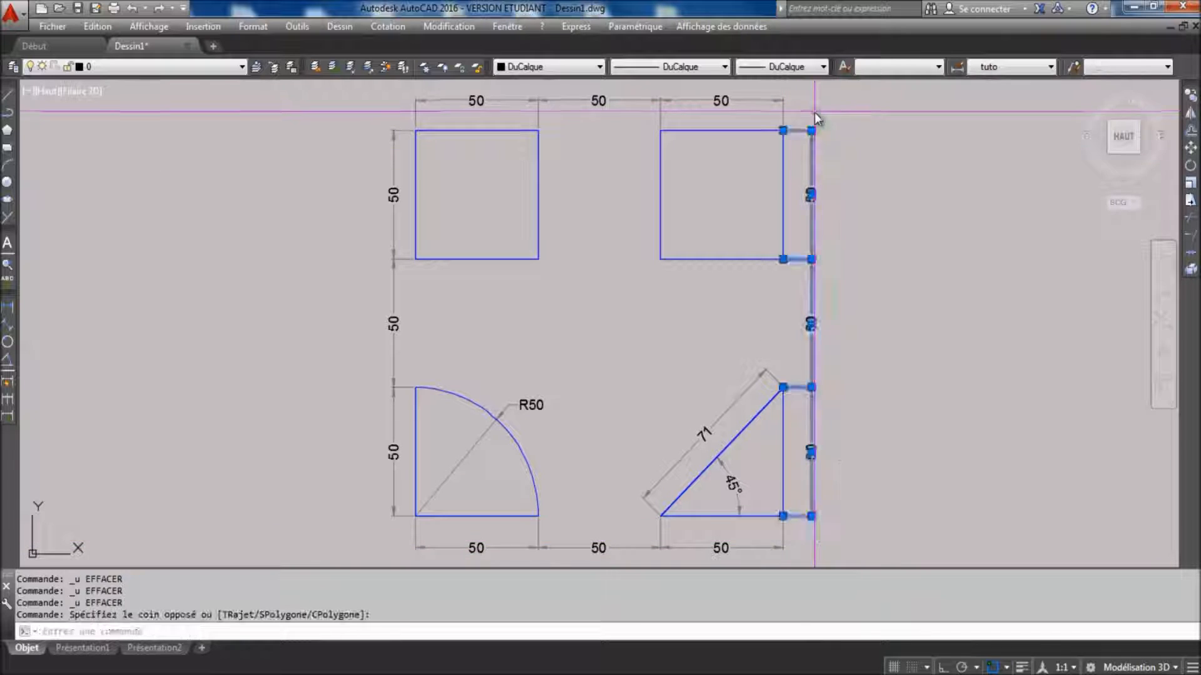
{"action": "key", "text": "Delete"}
{"action": "left_click", "coordinate": [820, 118]}
{"action": "left_click", "coordinate": [326, 108]}
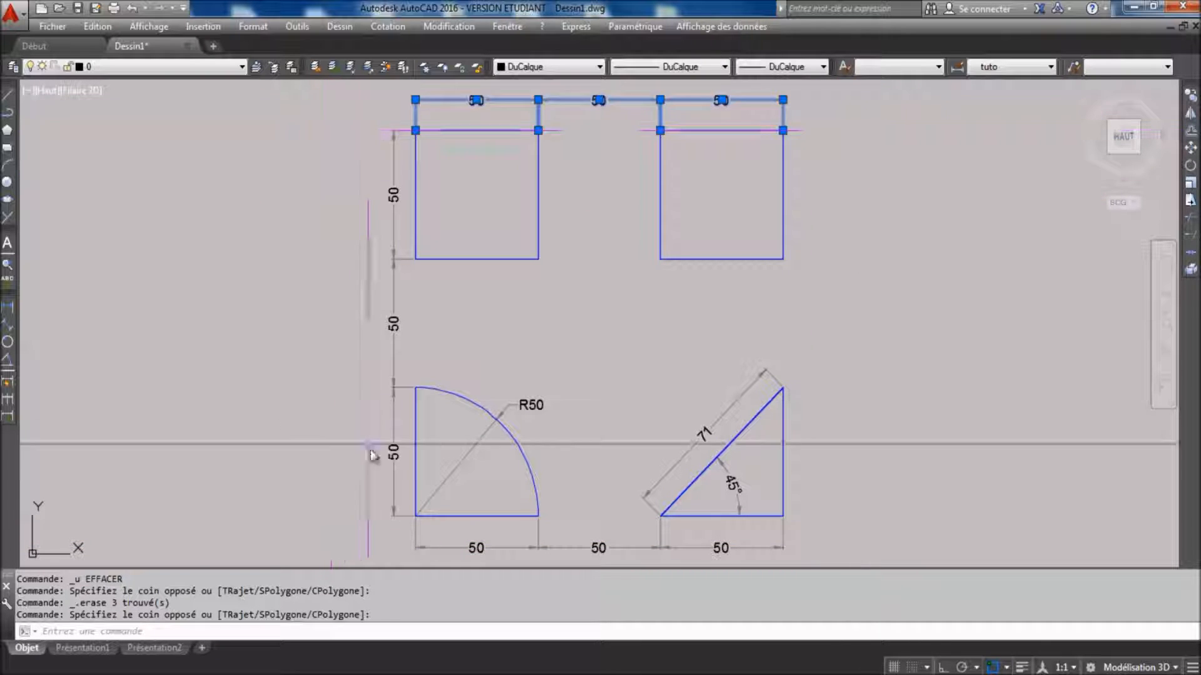
{"action": "key", "text": "Delete"}
Delete the vertical dimension chain beside the left square and quarter circle, along with the arc's radius dimension.
{"action": "left_click", "coordinate": [406, 536]}
{"action": "left_click", "coordinate": [348, 156]}
{"action": "key", "text": "Delete"}
{"action": "left_click", "coordinate": [494, 494]}
{"action": "left_click", "coordinate": [444, 456]}
{"action": "key", "text": "Delete"}
Delete the row of dimensions below the shapes together with the triangle's aligned and angular dimensions.
{"action": "left_click", "coordinate": [816, 557]}
{"action": "left_click", "coordinate": [389, 531]}
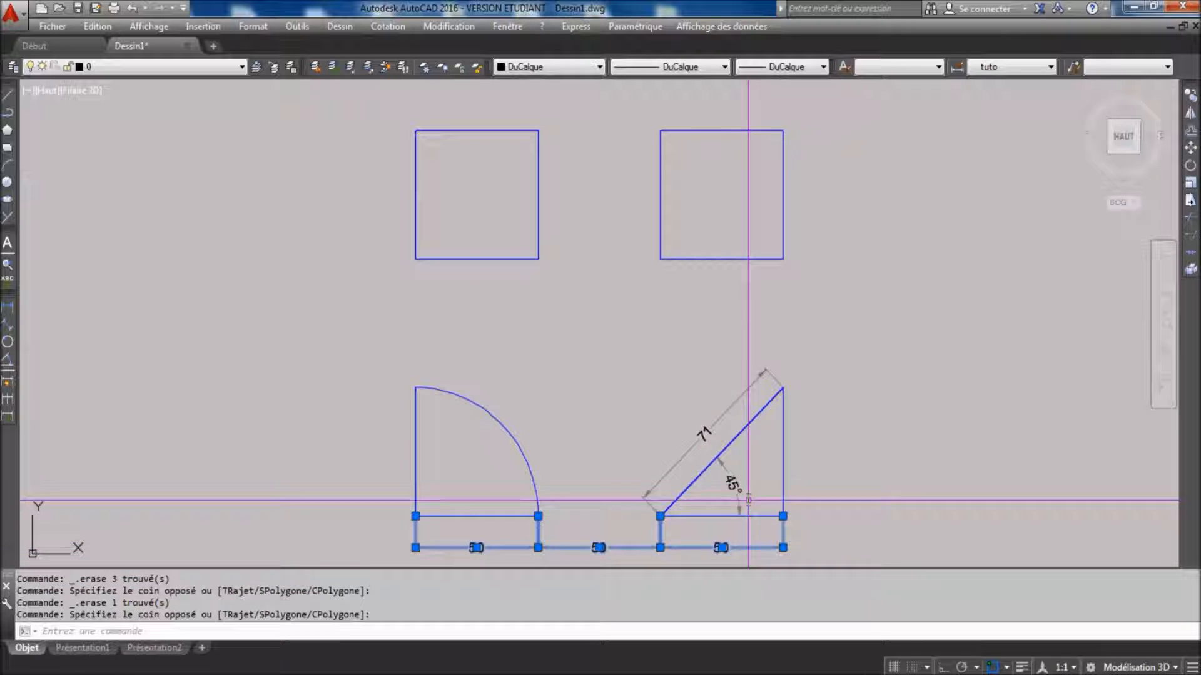
{"action": "left_click", "coordinate": [657, 388]}
{"action": "key", "text": "Delete"}
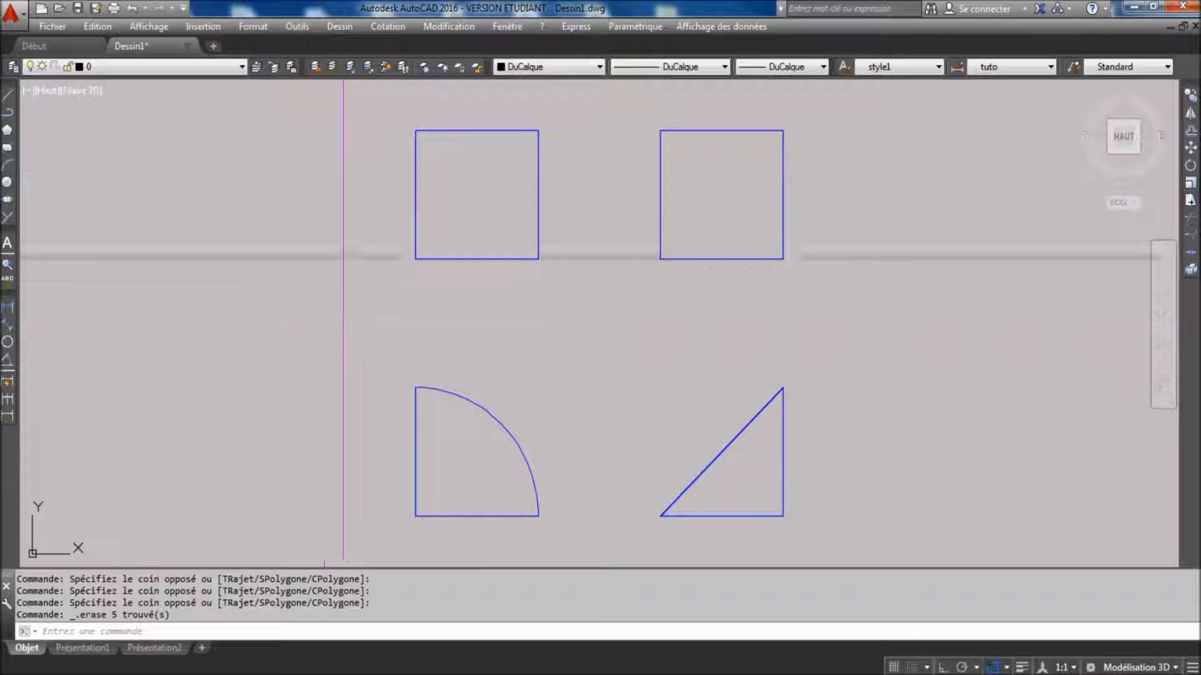
Add aligned dimensions to the left square's top and left edges by selecting each edge as an object, placing them outside the square.
{"action": "left_click", "coordinate": [9, 329]}
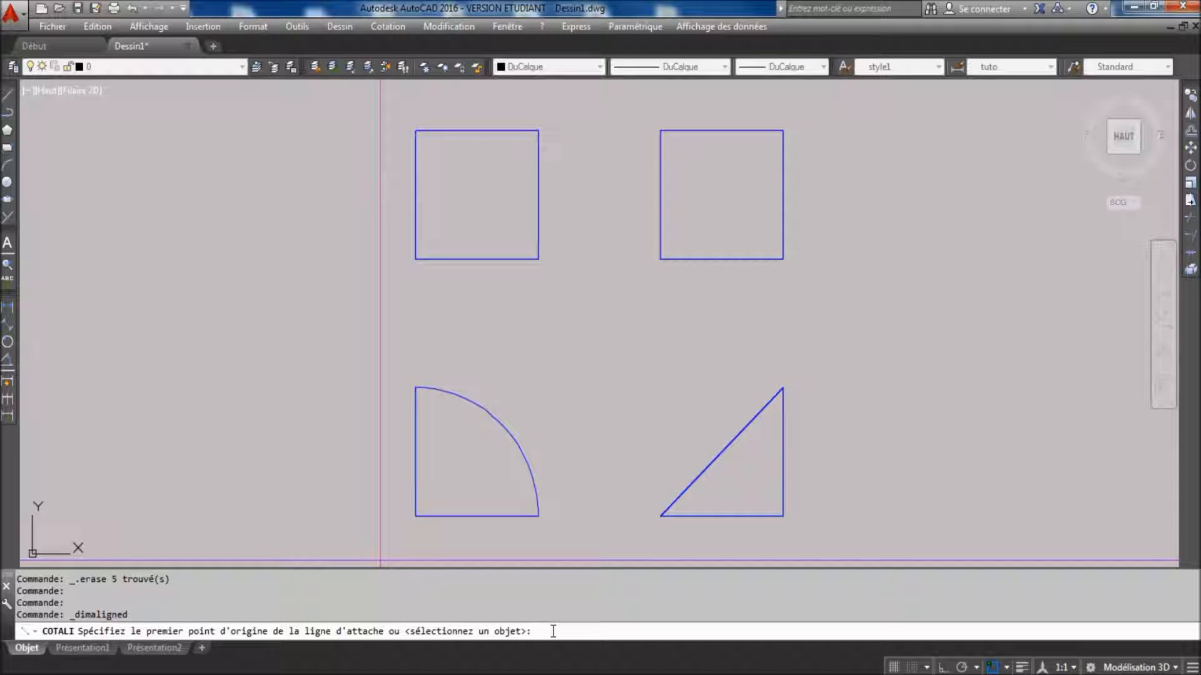
{"action": "key", "text": "Return"}
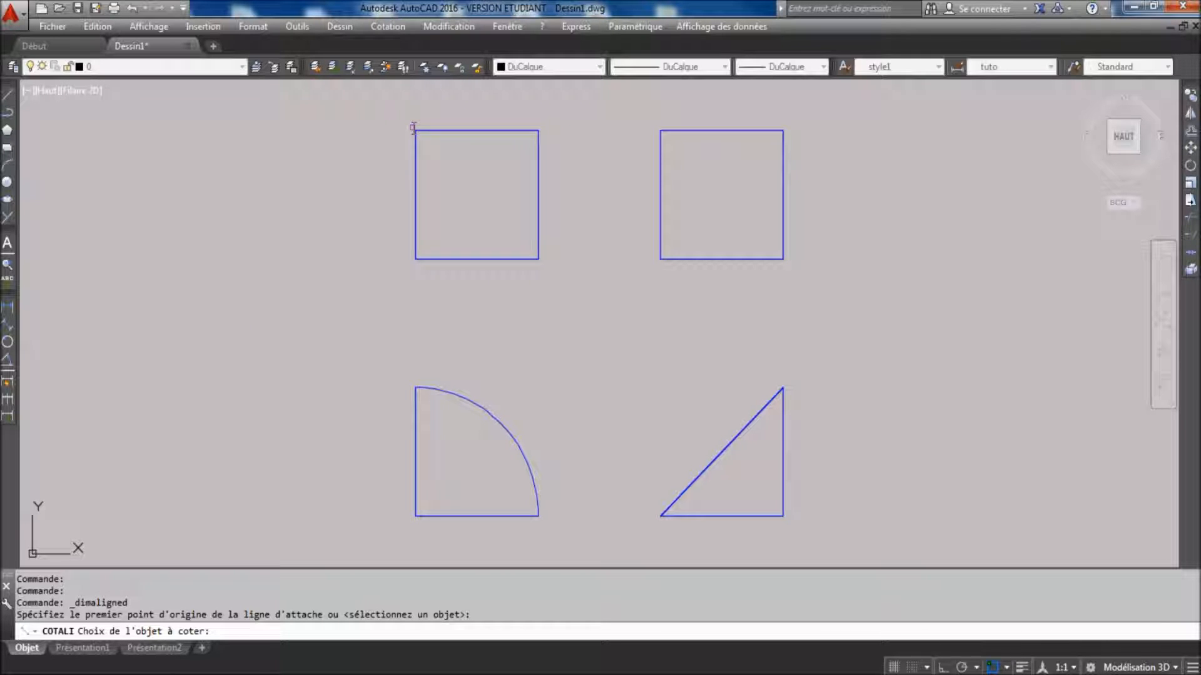
{"action": "left_click", "coordinate": [490, 131]}
{"action": "left_click", "coordinate": [482, 109]}
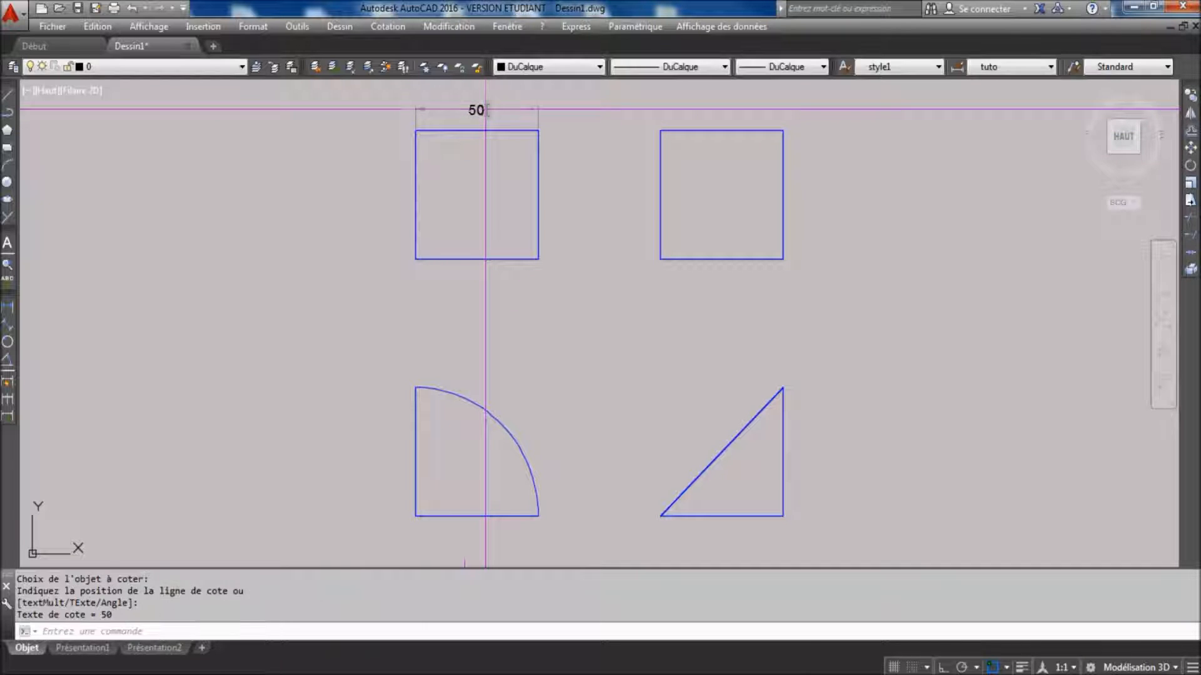
{"action": "key", "text": "Return"}
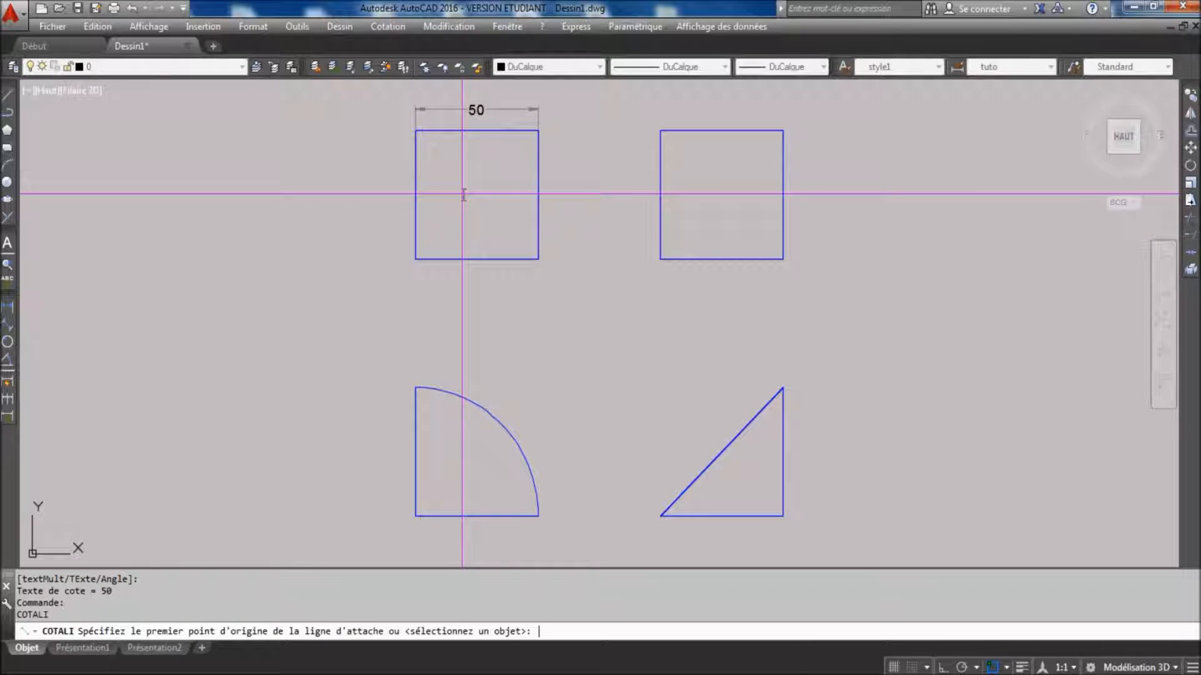
{"action": "key", "text": "Return"}
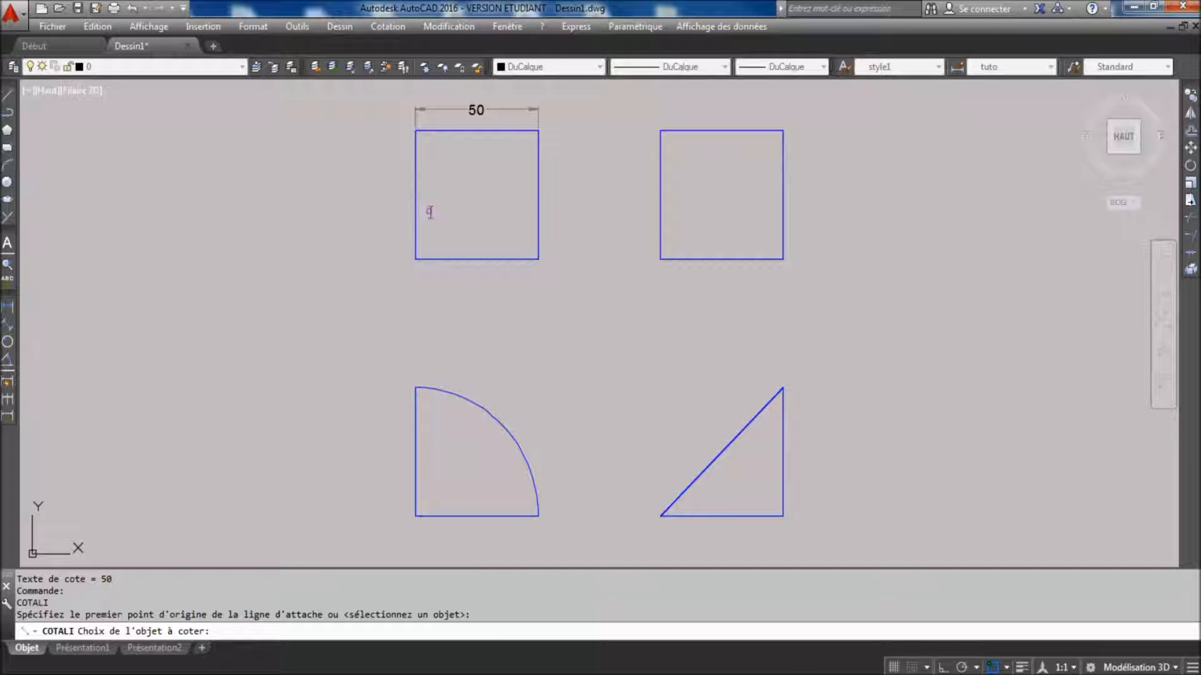
{"action": "left_click", "coordinate": [416, 198]}
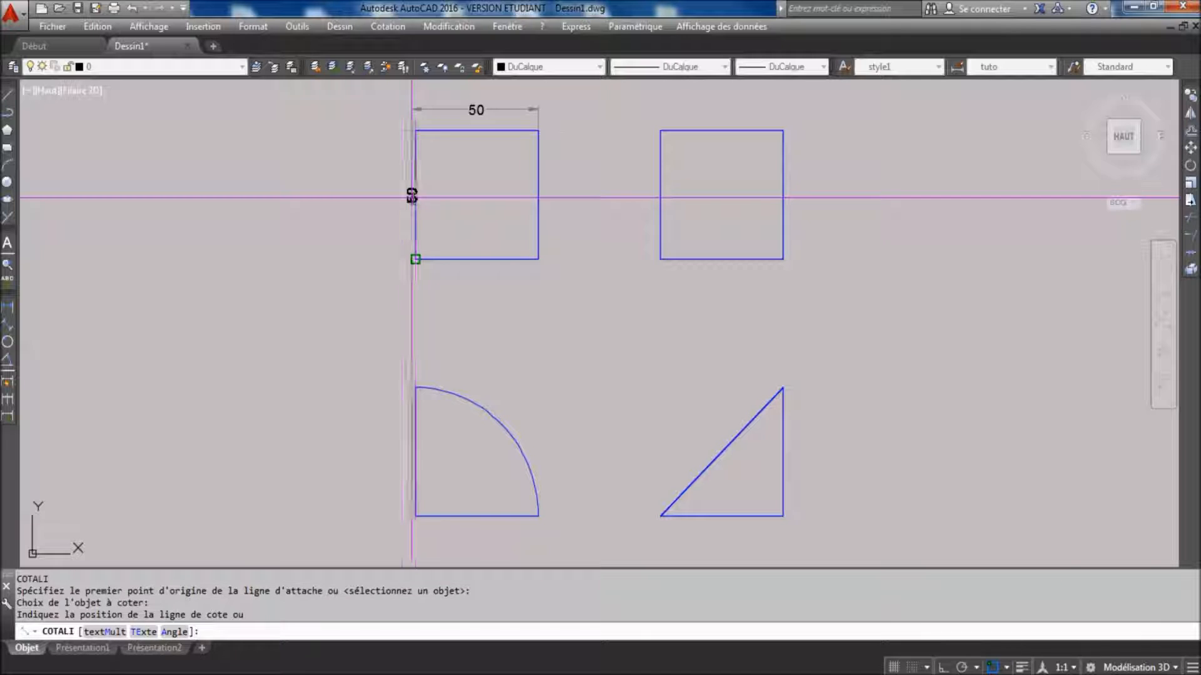
{"action": "left_click", "coordinate": [399, 196]}
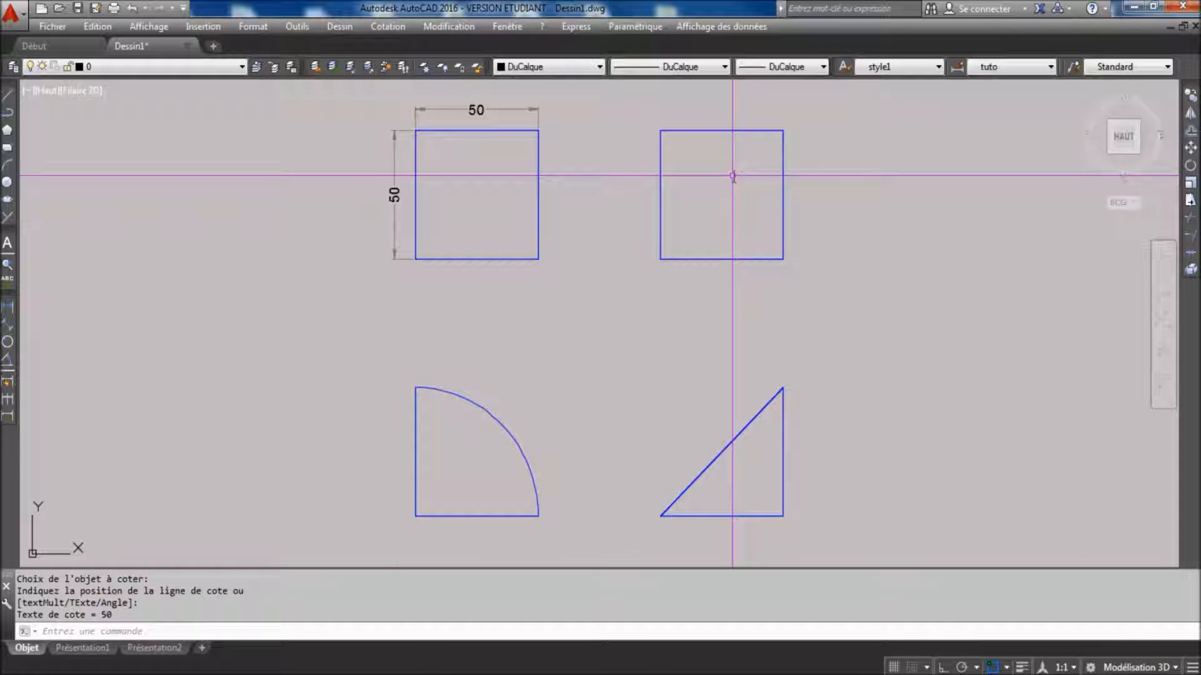
Add aligned dimensions to the right square's top and right edges using object selection, placed outside the square.
{"action": "key", "text": "Return"}
{"action": "key", "text": "Return"}
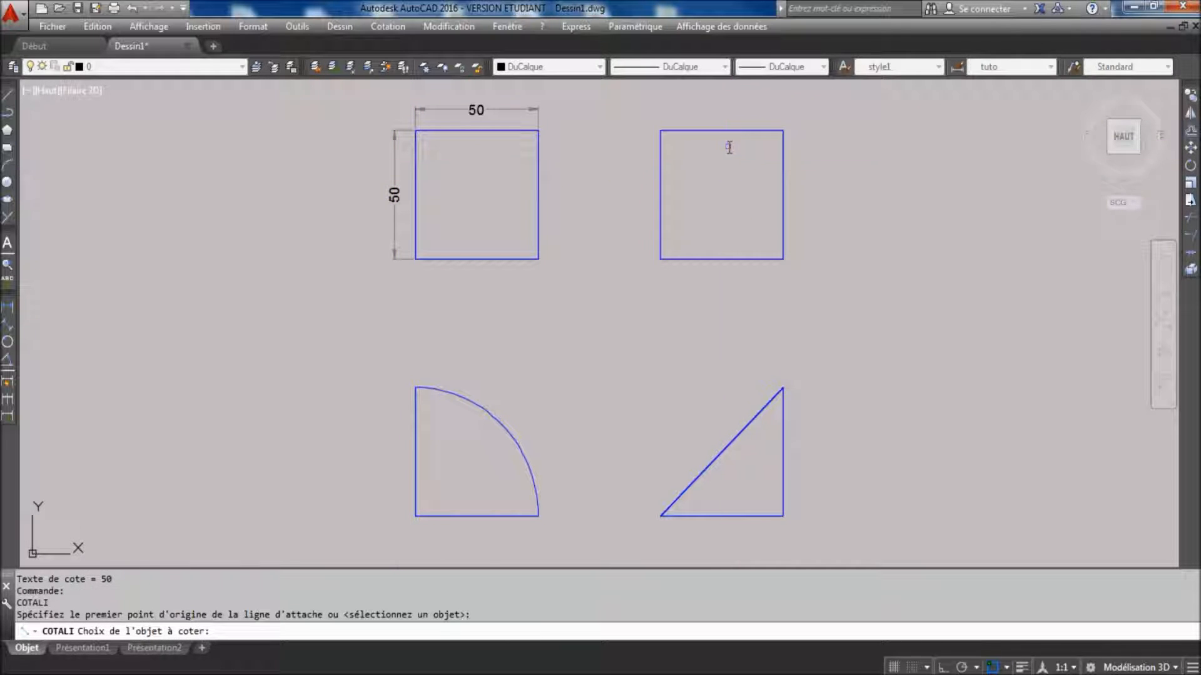
{"action": "left_click", "coordinate": [724, 131]}
{"action": "left_click", "coordinate": [721, 107]}
{"action": "key", "text": "Return"}
{"action": "key", "text": "Return"}
{"action": "left_click", "coordinate": [783, 194]}
{"action": "left_click", "coordinate": [803, 187]}
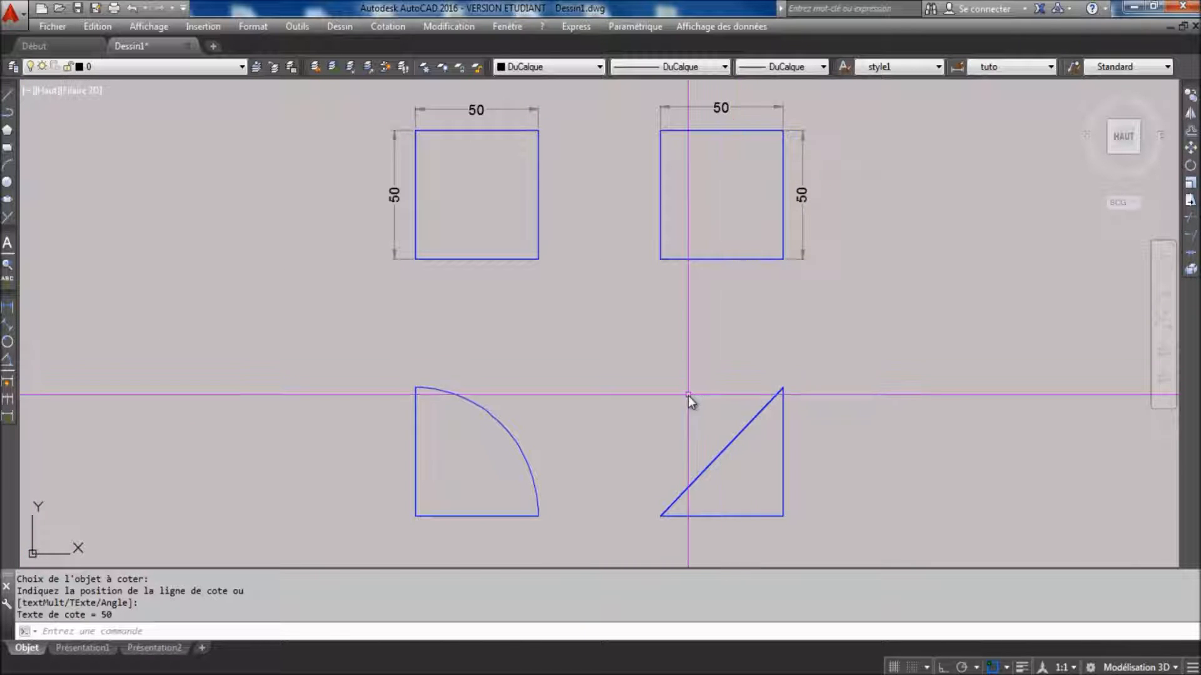
Dimension the triangle's hypotenuse with an aligned dimension by object selection, placed outside above the slope.
{"action": "key", "text": "Return"}
{"action": "key", "text": "Return"}
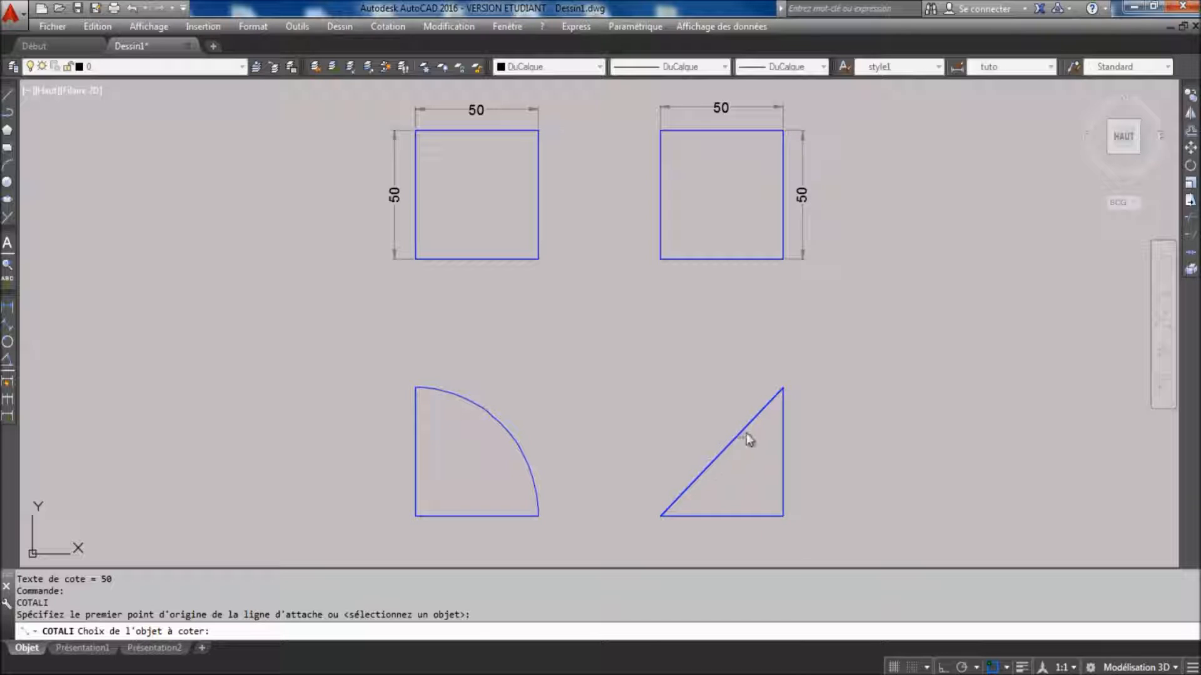
{"action": "left_click", "coordinate": [714, 463]}
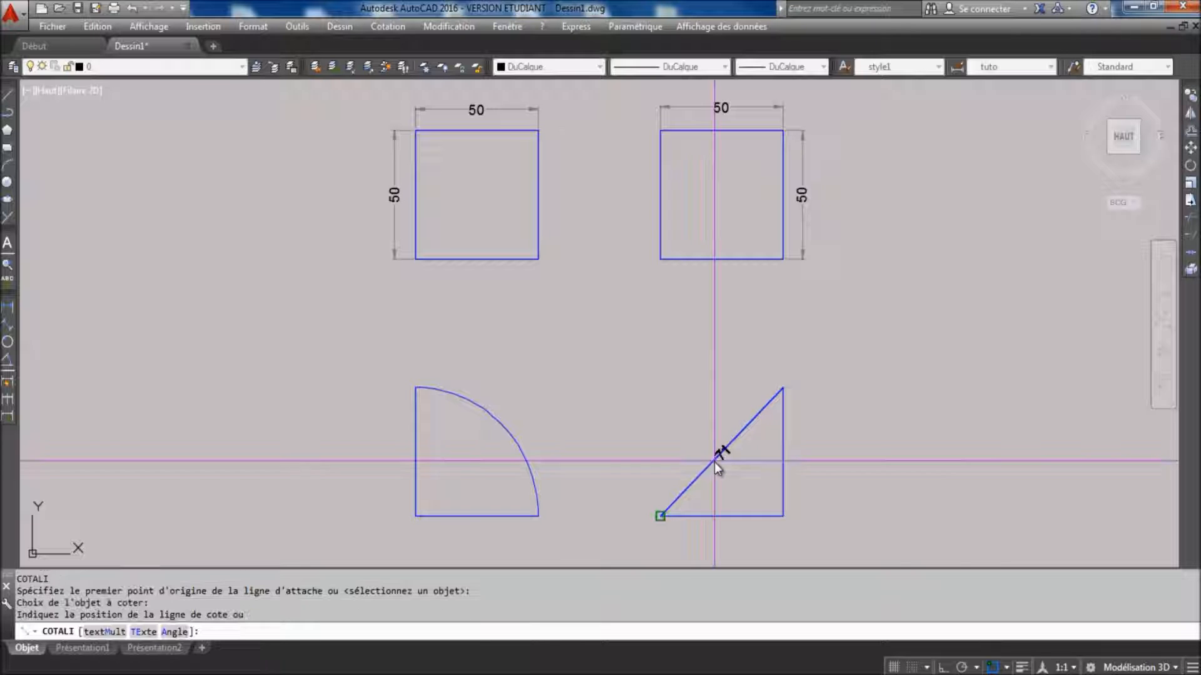
{"action": "left_click", "coordinate": [685, 441]}
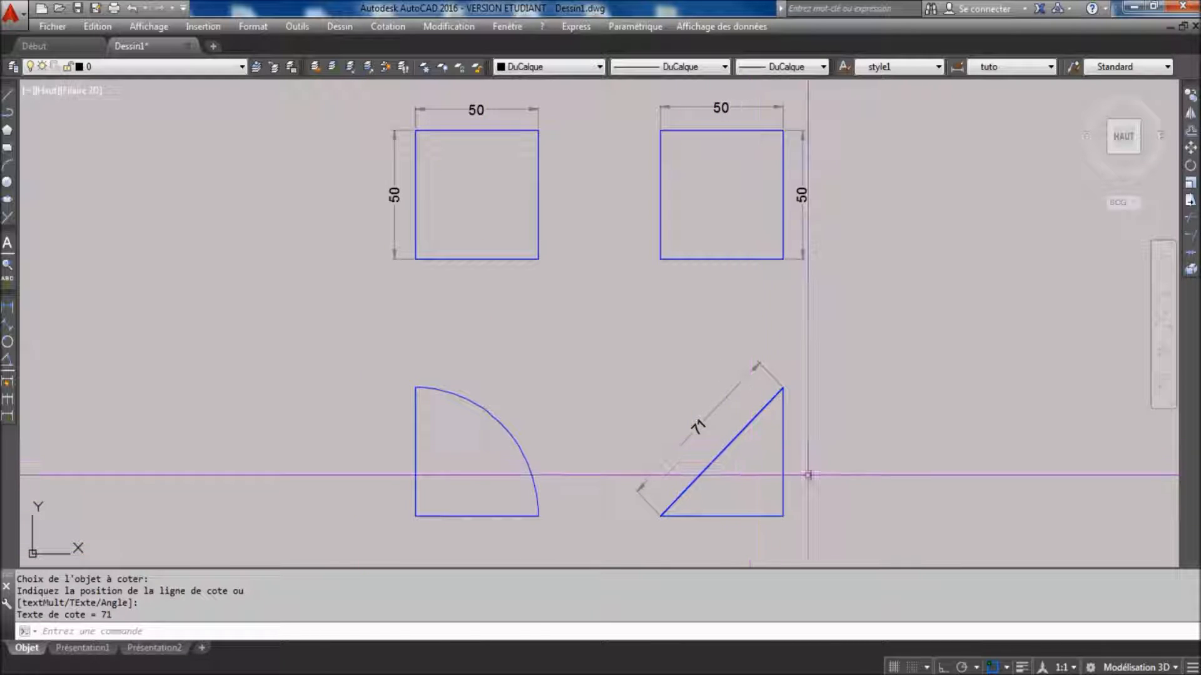
Add aligned dimensions to the triangle's vertical side and base by object selection, placed outside the triangle.
{"action": "key", "text": "Return"}
{"action": "key", "text": "Return"}
{"action": "left_click", "coordinate": [782, 460]}
{"action": "left_click", "coordinate": [816, 453]}
{"action": "key", "text": "Return"}
{"action": "key", "text": "Return"}
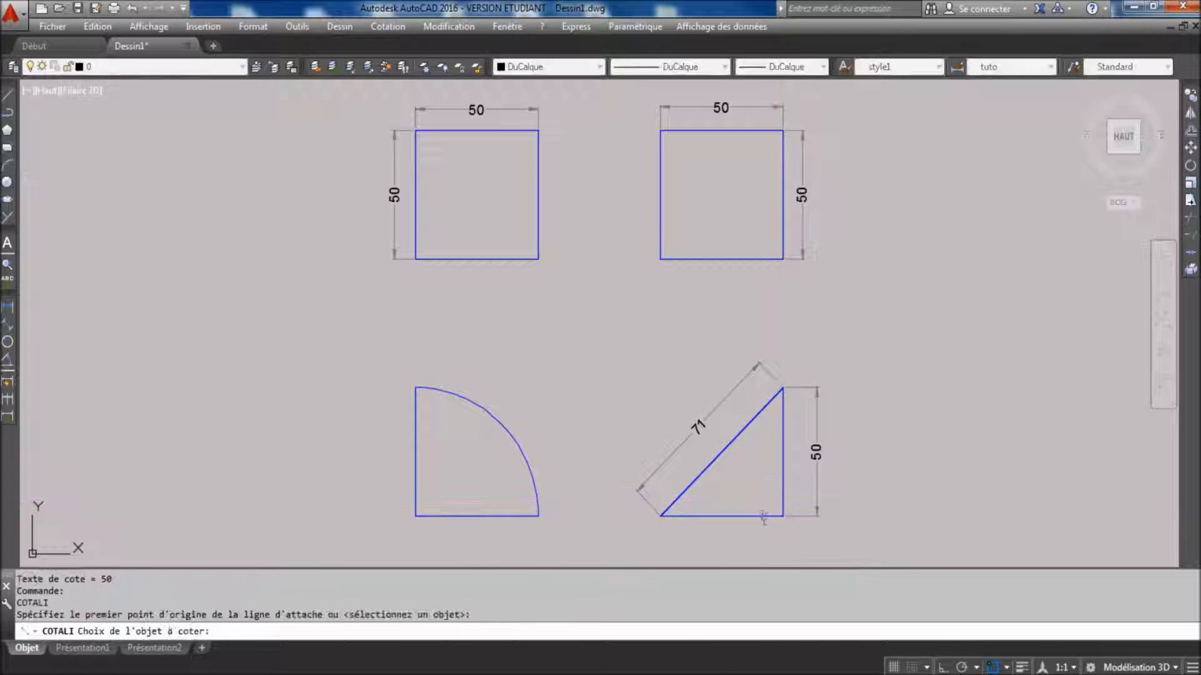
{"action": "left_click", "coordinate": [763, 516]}
{"action": "left_click", "coordinate": [756, 532]}
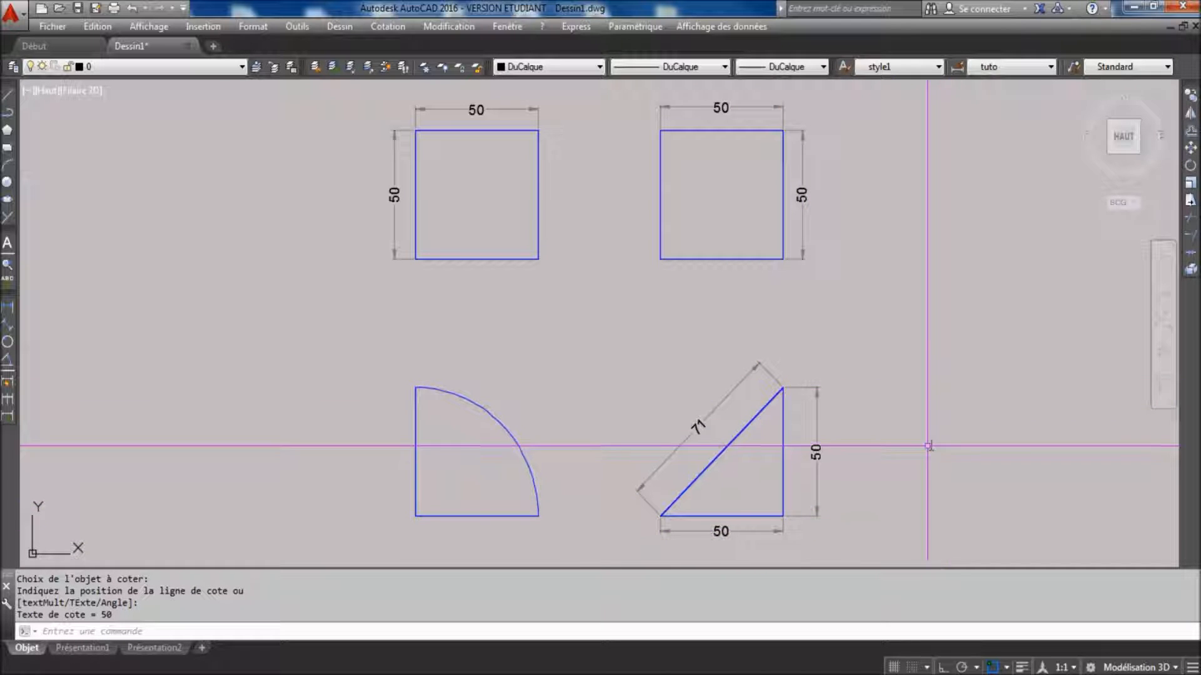
Delete the outermost vertical dimension beside the triangle's vertical side.
{"action": "left_click", "coordinate": [852, 441]}
{"action": "left_click", "coordinate": [807, 432]}
{"action": "key", "text": "Delete"}
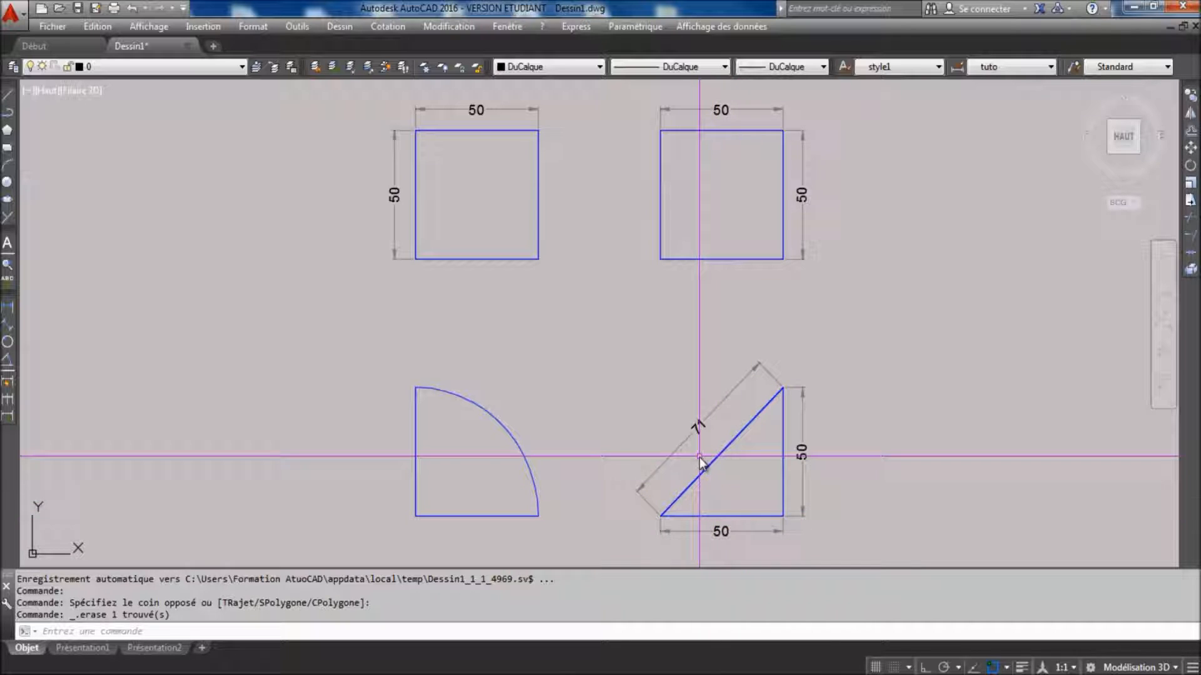
Add an angular dimension with the triangle's upper corner as vertex and the two base corners as angle endpoints, placed inside the triangle.
{"action": "left_click", "coordinate": [9, 362]}
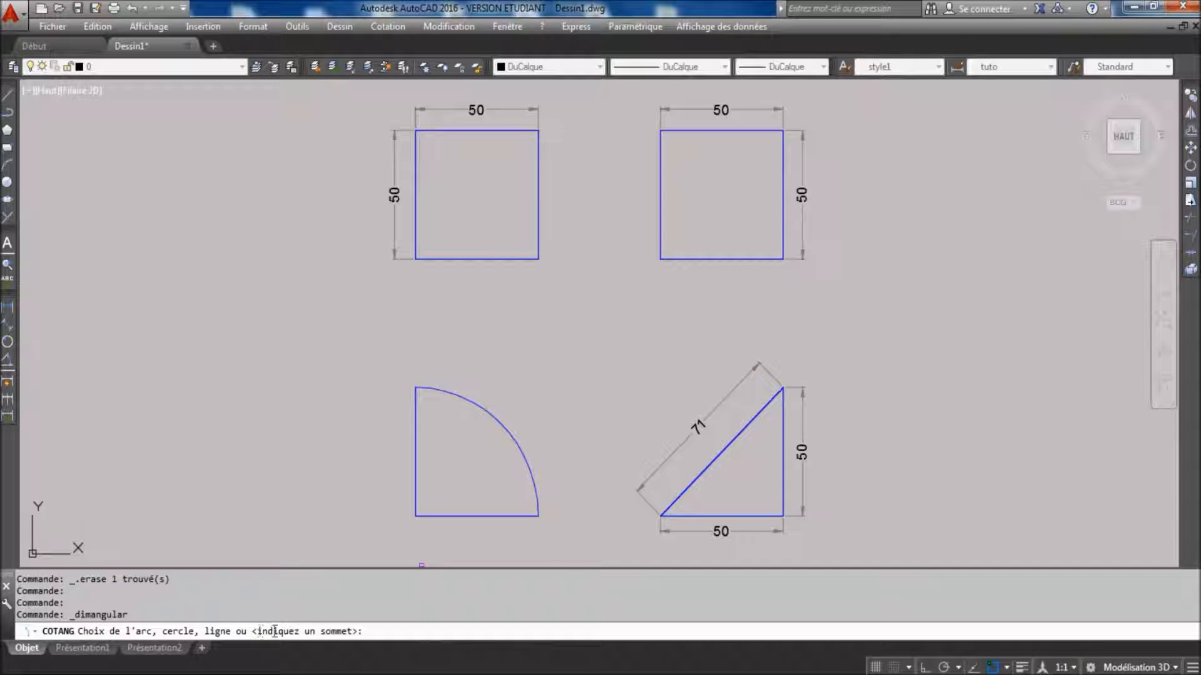
{"action": "key", "text": "Return"}
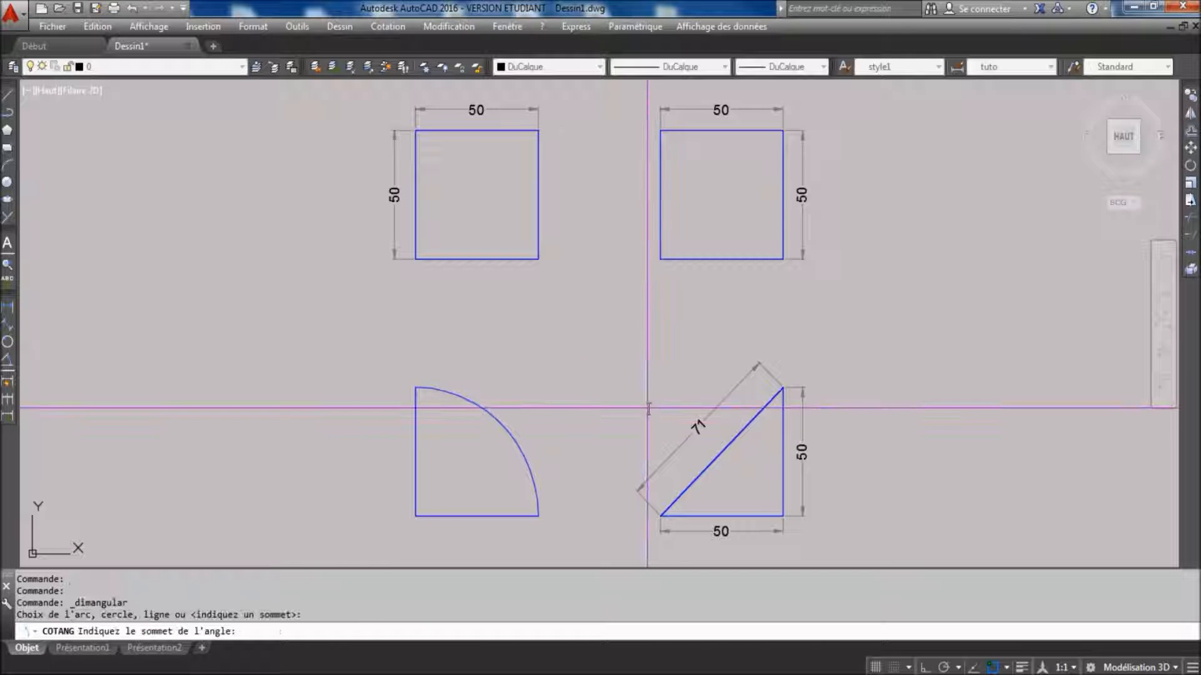
{"action": "left_click", "coordinate": [774, 404]}
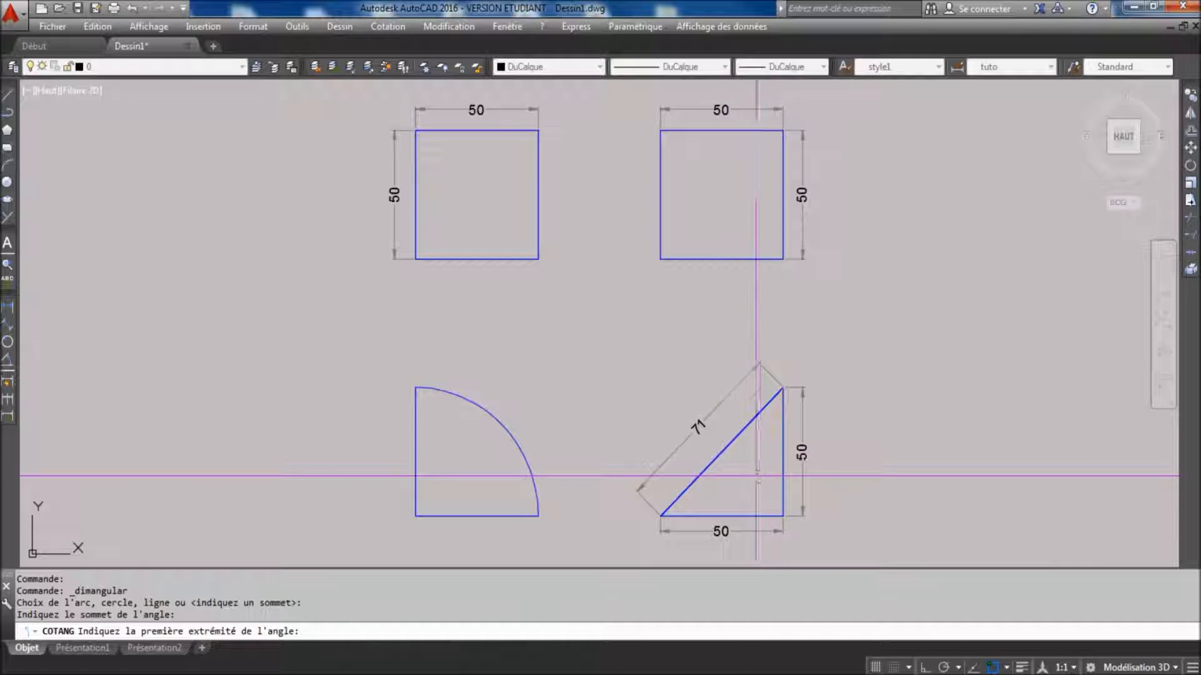
{"action": "left_click", "coordinate": [659, 515]}
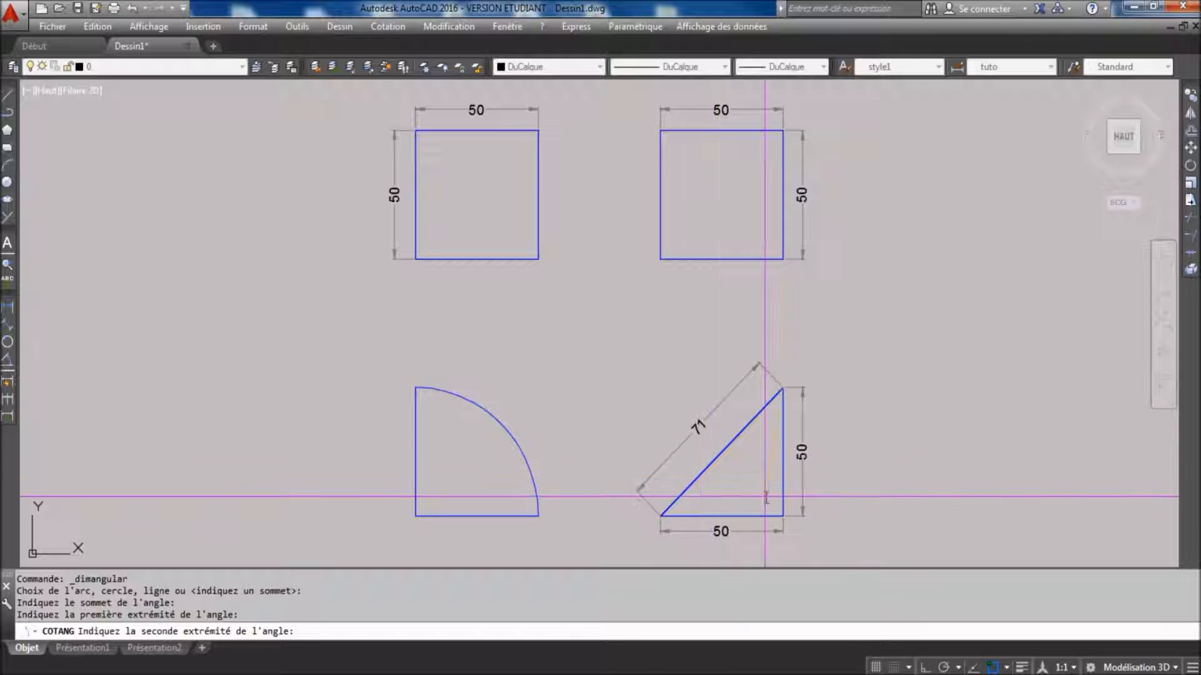
{"action": "left_click", "coordinate": [783, 516]}
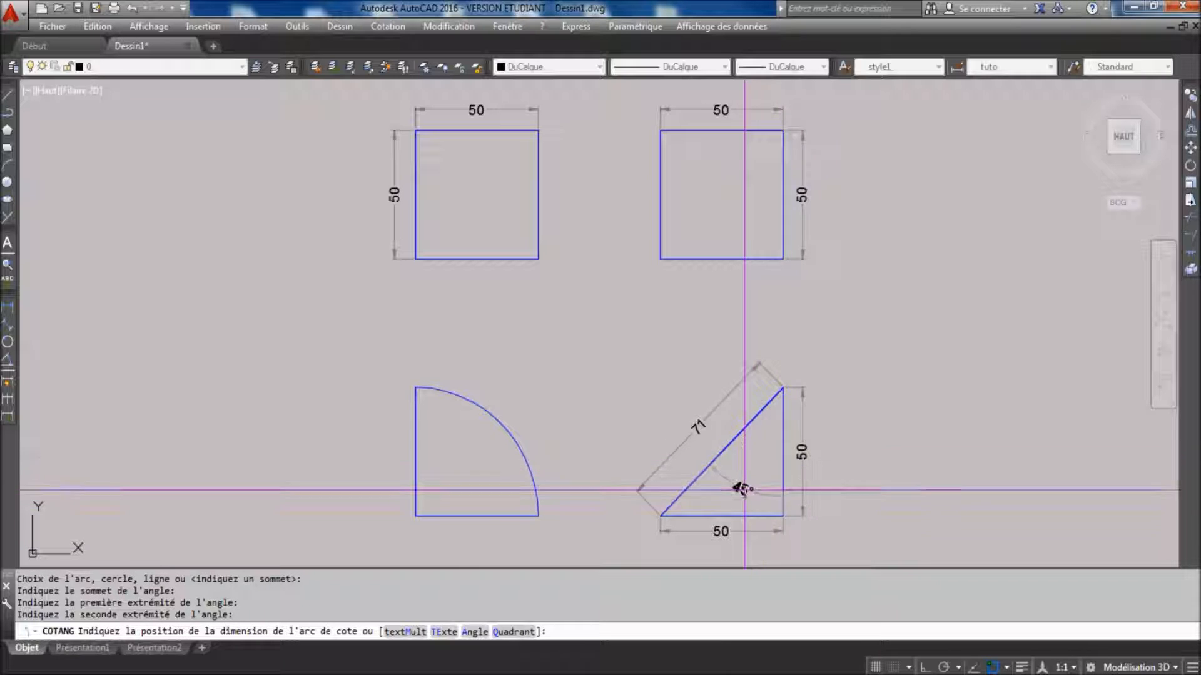
{"action": "left_click", "coordinate": [753, 469]}
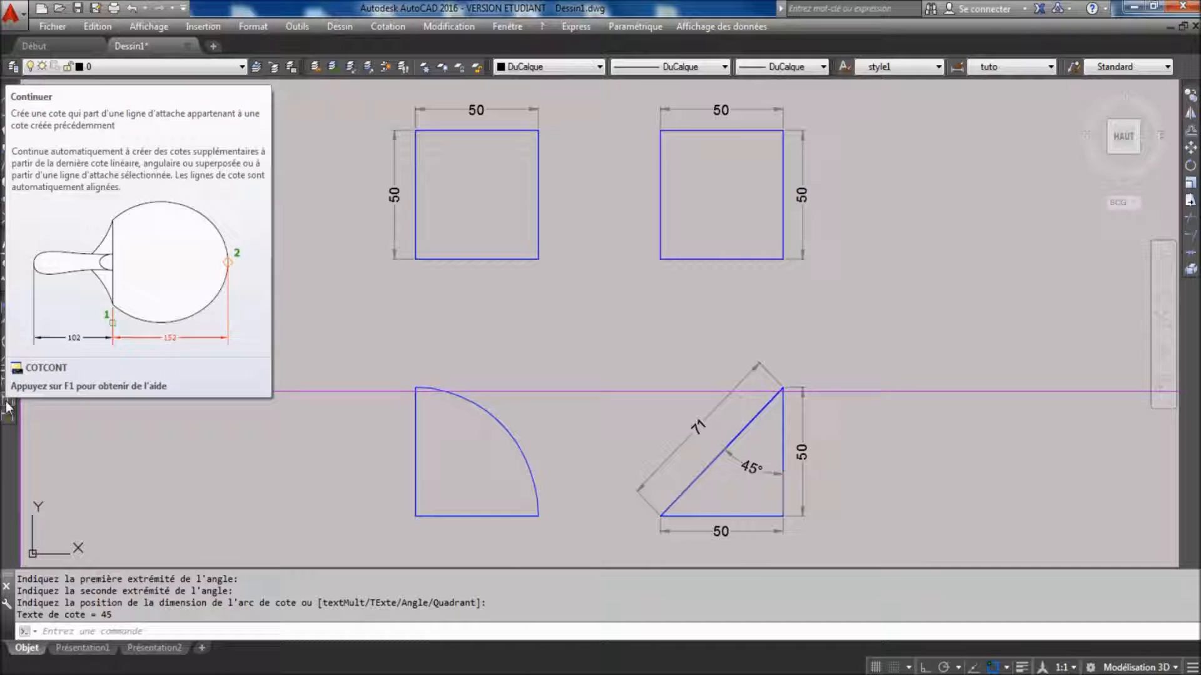
Delete the triangle's vertical, aligned, angular and base dimensions.
{"action": "left_click", "coordinate": [810, 537]}
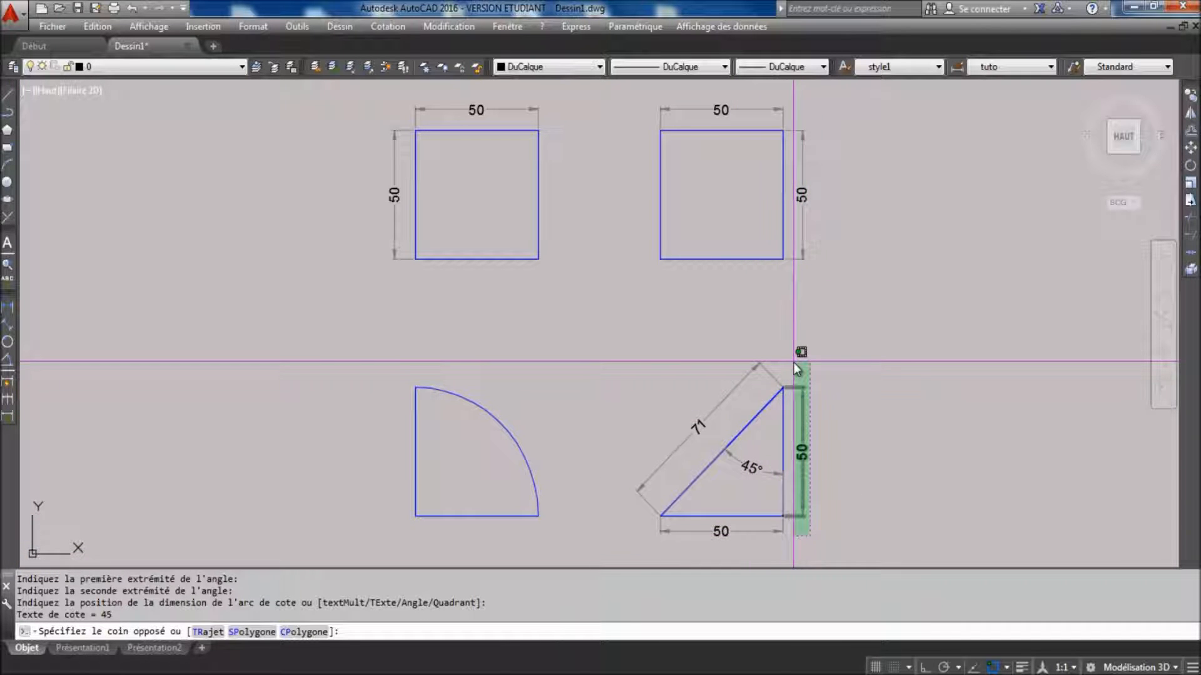
{"action": "left_click", "coordinate": [792, 361]}
{"action": "left_click", "coordinate": [758, 380]}
{"action": "left_click", "coordinate": [697, 402]}
{"action": "left_click", "coordinate": [756, 487]}
{"action": "left_click", "coordinate": [744, 463]}
{"action": "key", "text": "Delete"}
{"action": "left_click", "coordinate": [748, 532]}
{"action": "key", "text": "Delete"}
Delete the dimensions beside and above the right square.
{"action": "left_click", "coordinate": [841, 224]}
{"action": "left_click", "coordinate": [800, 174]}
{"action": "key", "text": "Delete"}
{"action": "left_click", "coordinate": [793, 114]}
{"action": "left_click", "coordinate": [759, 107]}
{"action": "key", "text": "Delete"}
Delete the dimensions above and beside the left square.
{"action": "left_click", "coordinate": [532, 118]}
{"action": "left_click", "coordinate": [407, 104]}
{"action": "key", "text": "Delete"}
{"action": "left_click", "coordinate": [407, 209]}
{"action": "left_click", "coordinate": [375, 237]}
{"action": "key", "text": "Delete"}
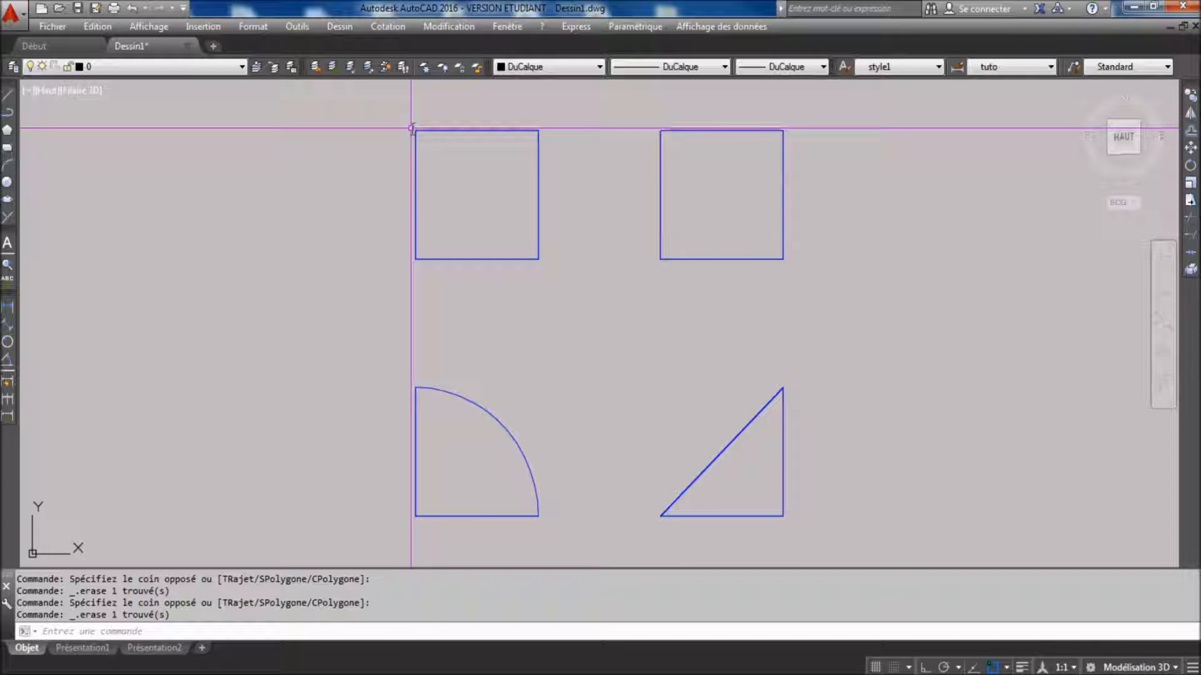
Add a linear dimension between the left square's two top corners, placed above the square.
{"action": "left_click", "coordinate": [7, 308]}
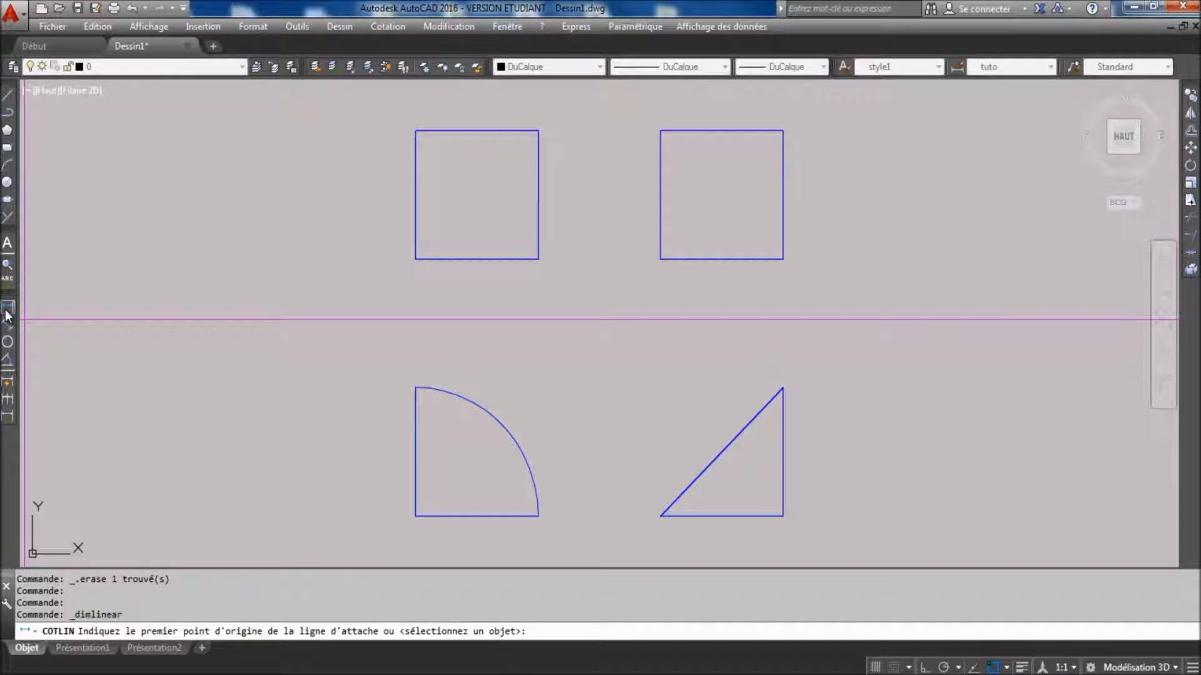
{"action": "left_click", "coordinate": [415, 130]}
{"action": "left_click", "coordinate": [542, 137]}
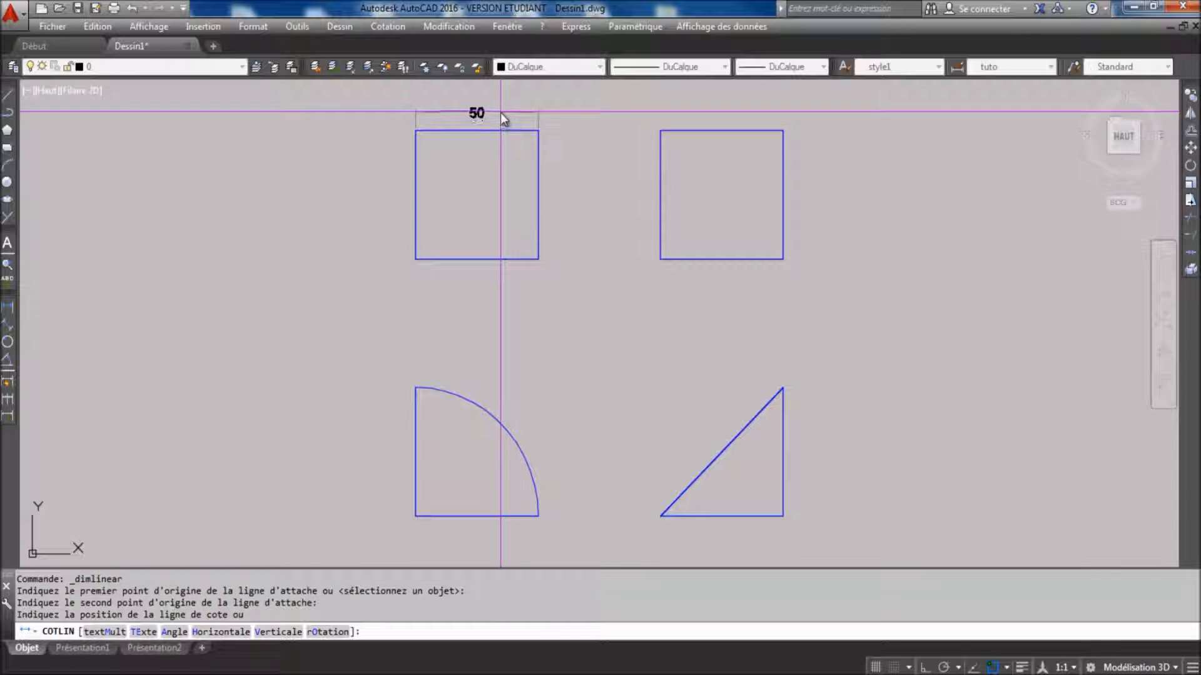
{"action": "left_click", "coordinate": [504, 107]}
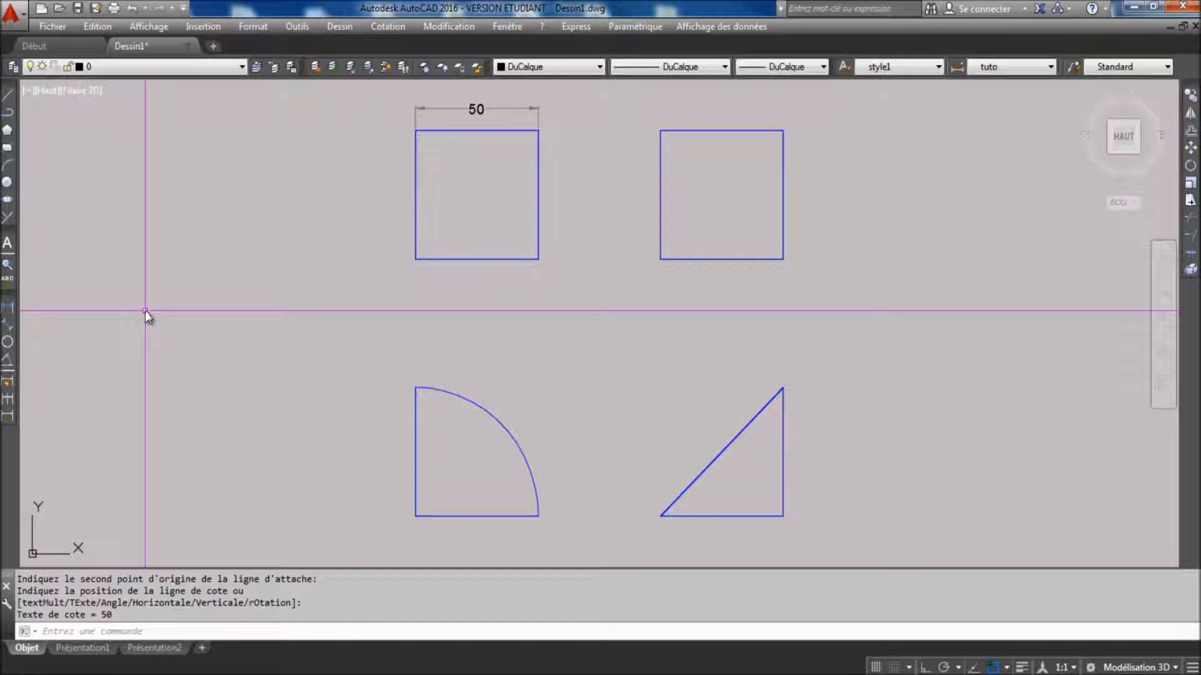
Continue the dimension chain above the squares to the right square's top-left and top-right corners.
{"action": "left_click", "coordinate": [7, 401]}
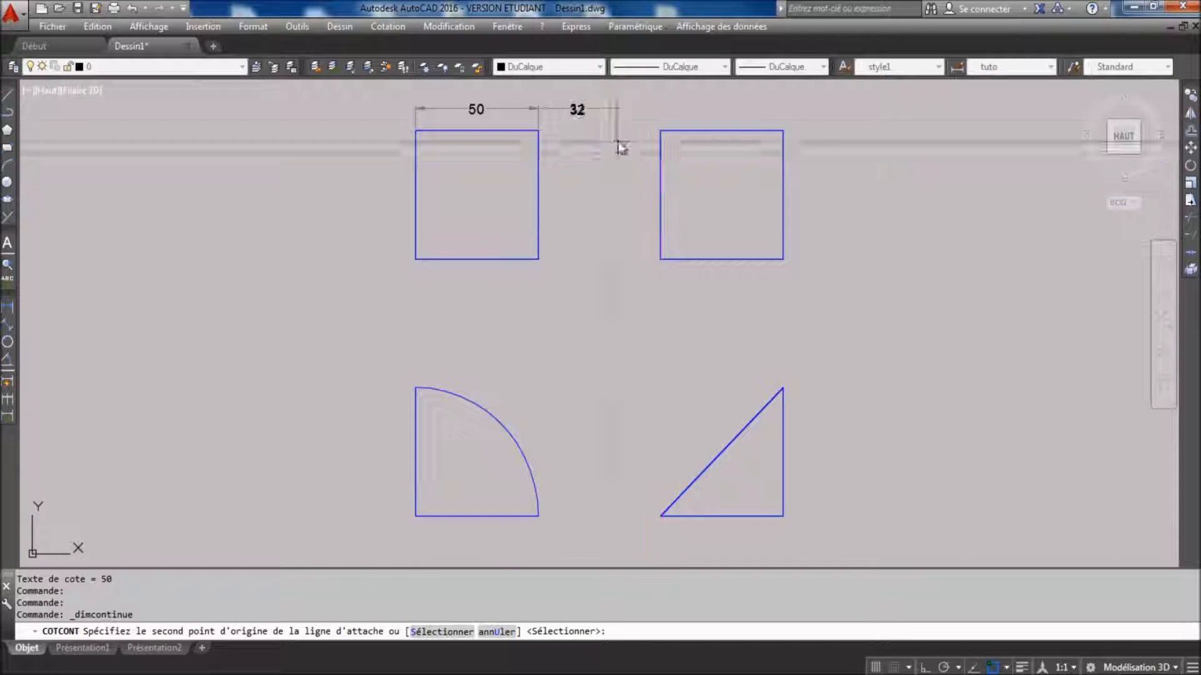
{"action": "left_click", "coordinate": [666, 132]}
{"action": "left_click", "coordinate": [784, 132]}
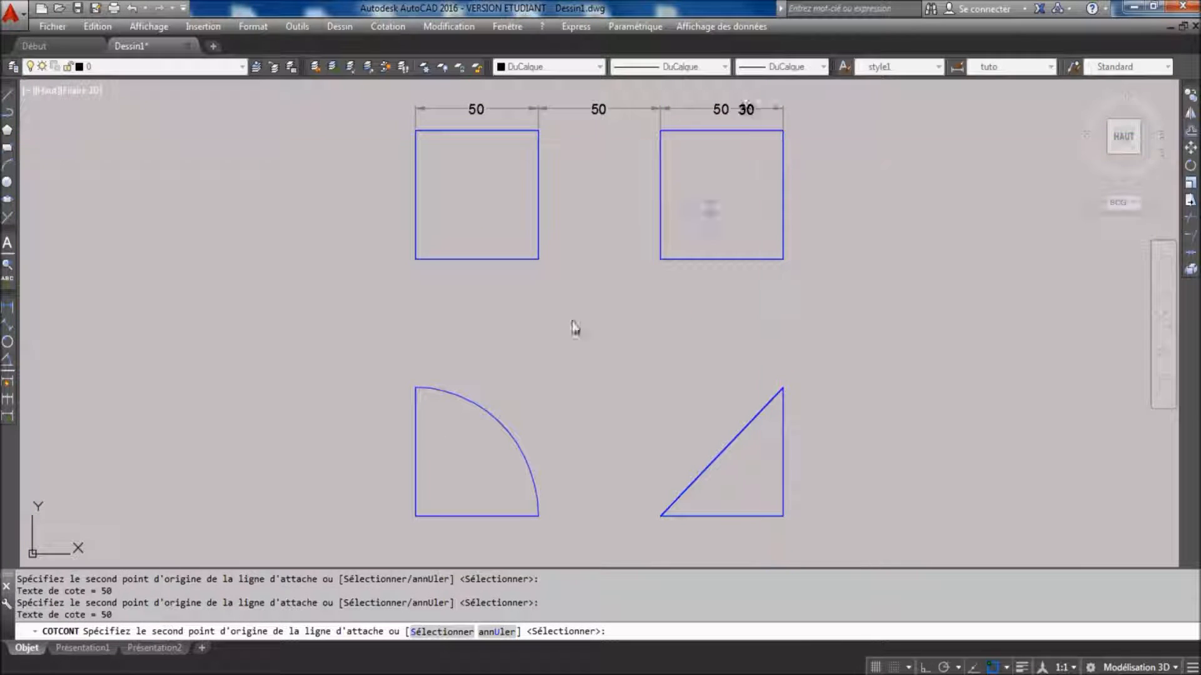
{"action": "key", "text": "Return"}
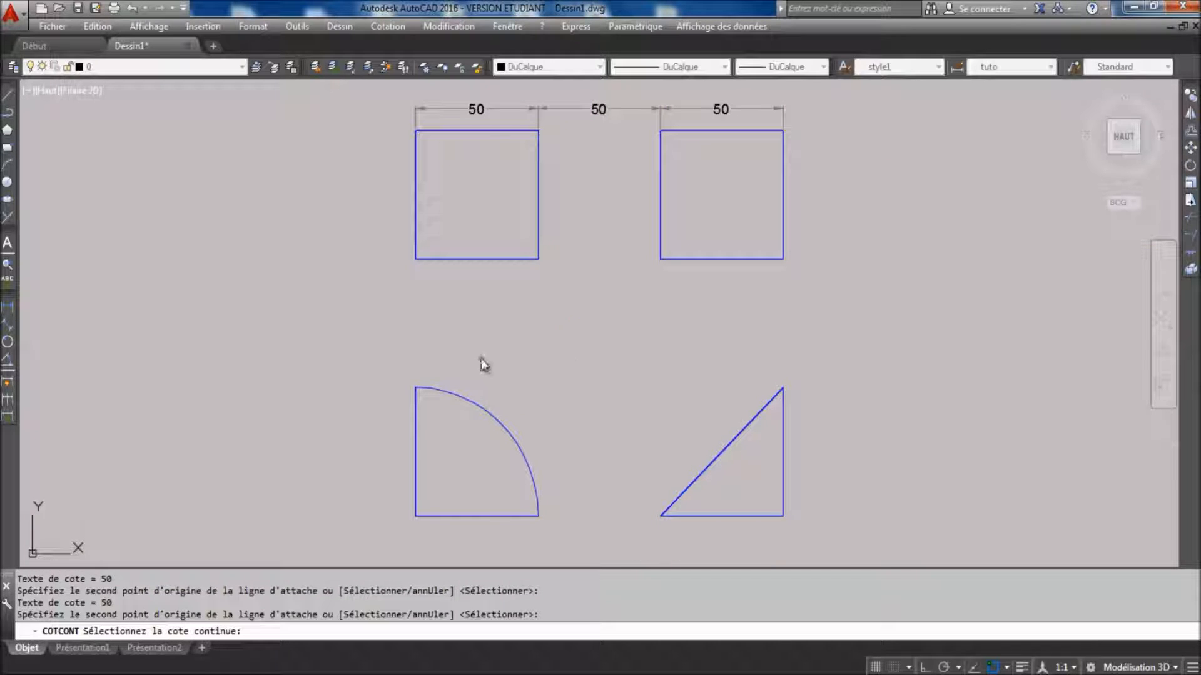
Add a vertical linear dimension to the quarter circle's straight left side, placed to its left.
{"action": "left_click", "coordinate": [7, 306]}
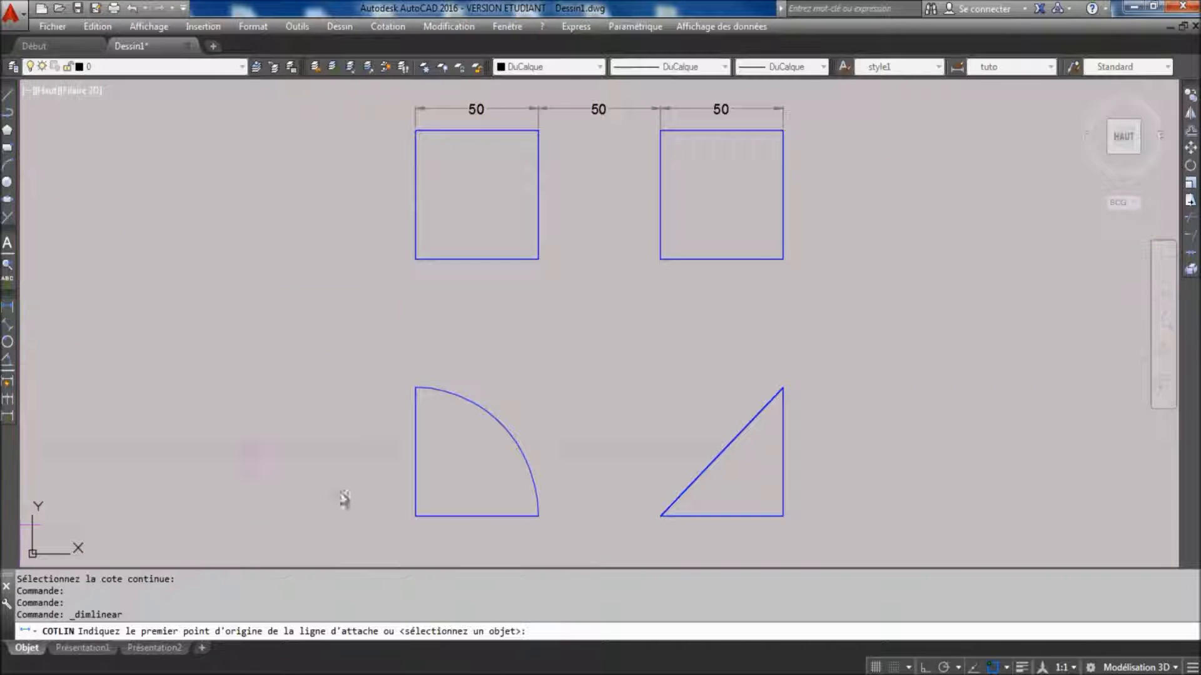
{"action": "left_click", "coordinate": [415, 517]}
{"action": "left_click", "coordinate": [416, 388]}
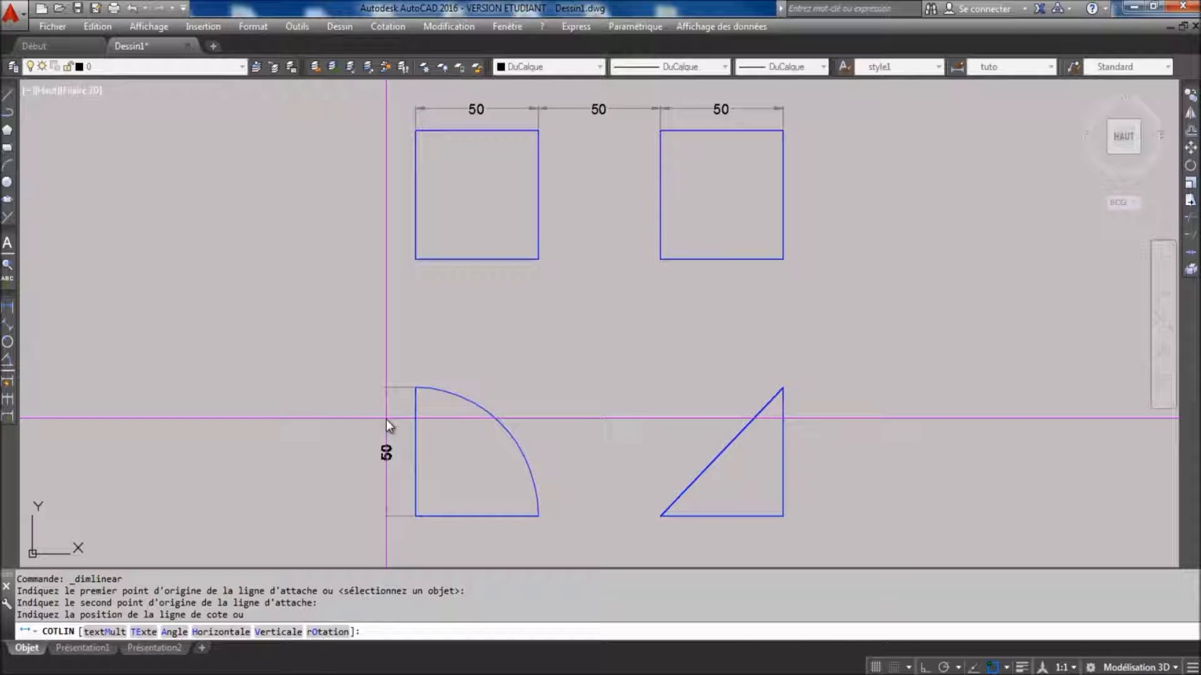
{"action": "left_click", "coordinate": [389, 421]}
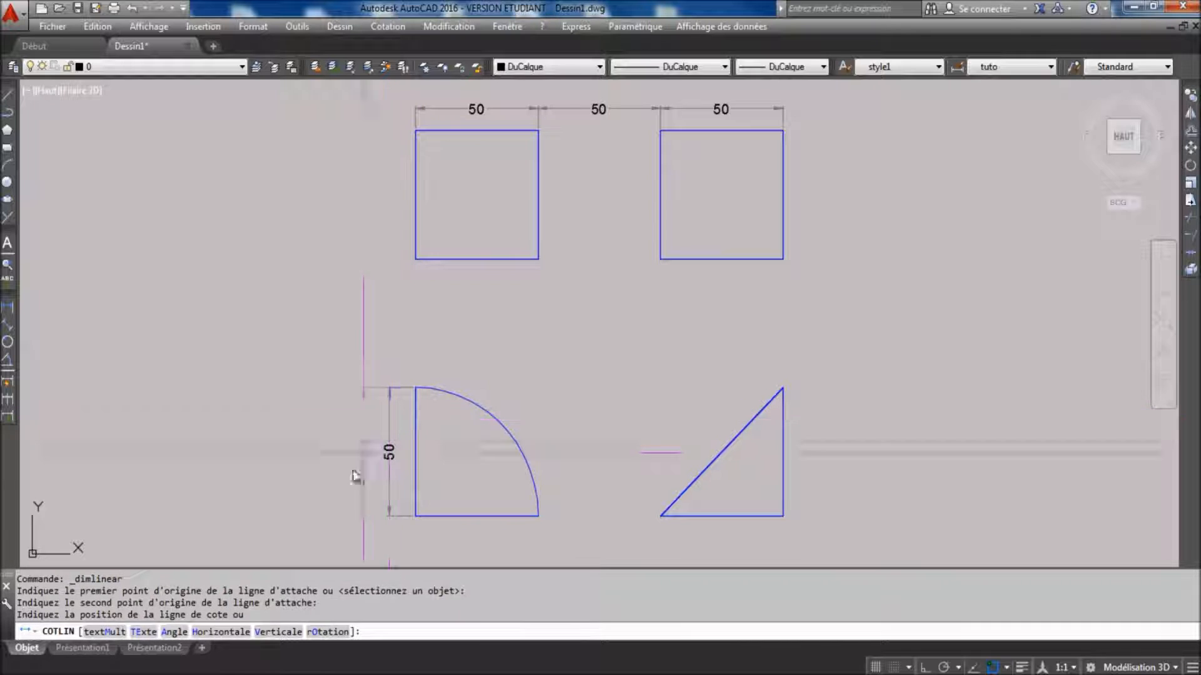
Continue the vertical dimension chain upward to the left square's bottom-left and top-left corners, and finish the command.
{"action": "left_click", "coordinate": [8, 404]}
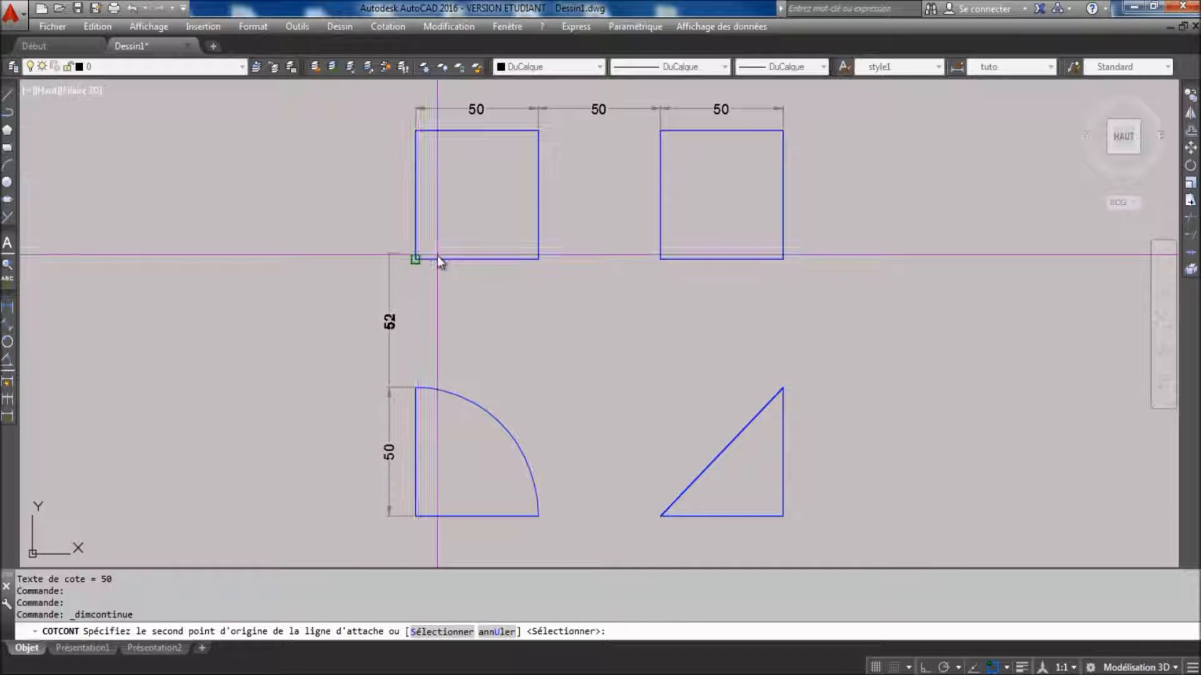
{"action": "left_click", "coordinate": [437, 258]}
{"action": "left_click", "coordinate": [423, 134]}
{"action": "key", "text": "Return"}
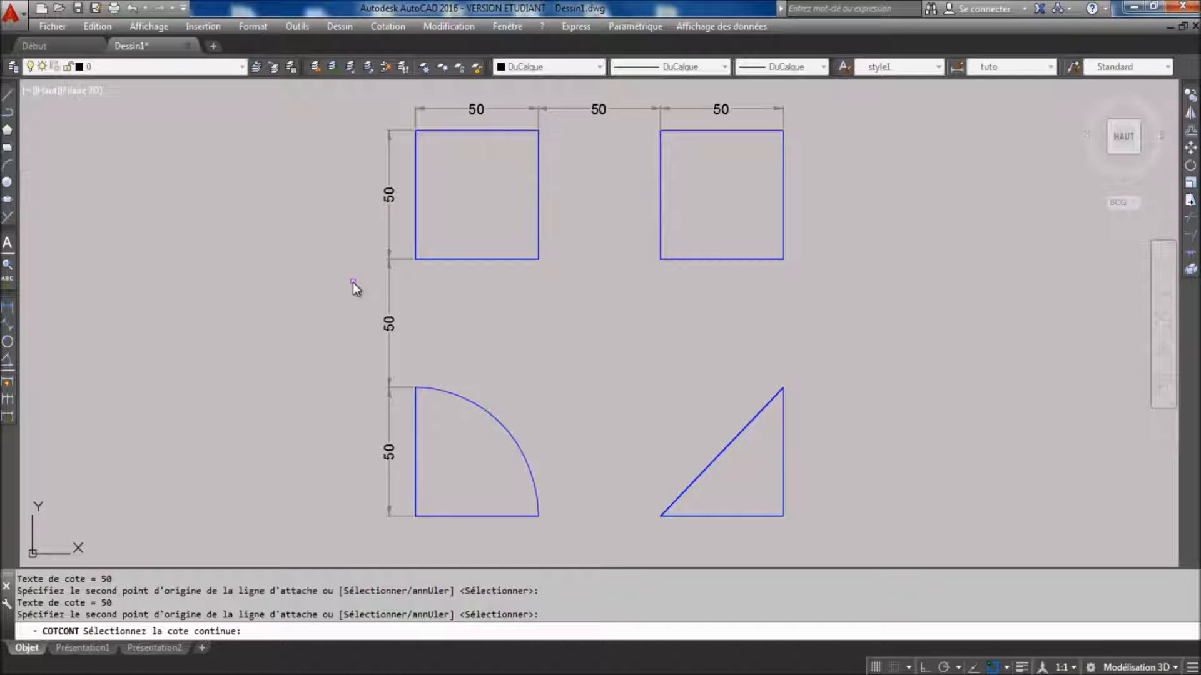
{"action": "key", "text": "Return"}
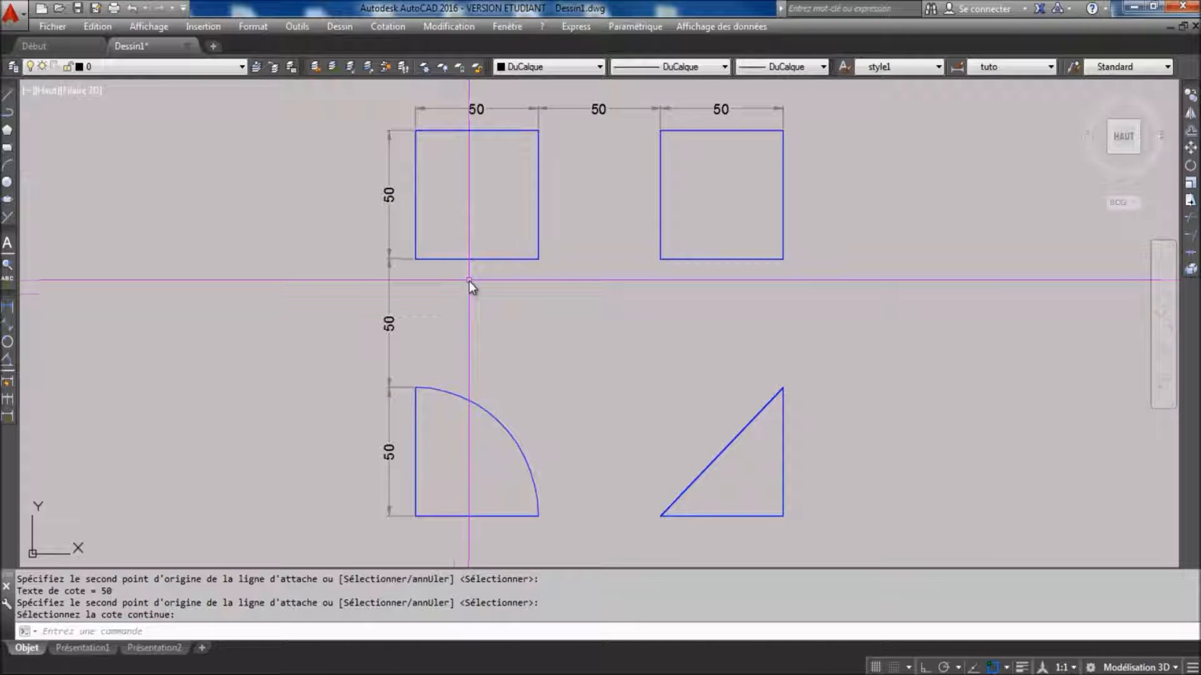
Add a horizontal linear dimension between the left square's two bottom corners, placed below the square.
{"action": "left_click", "coordinate": [8, 306]}
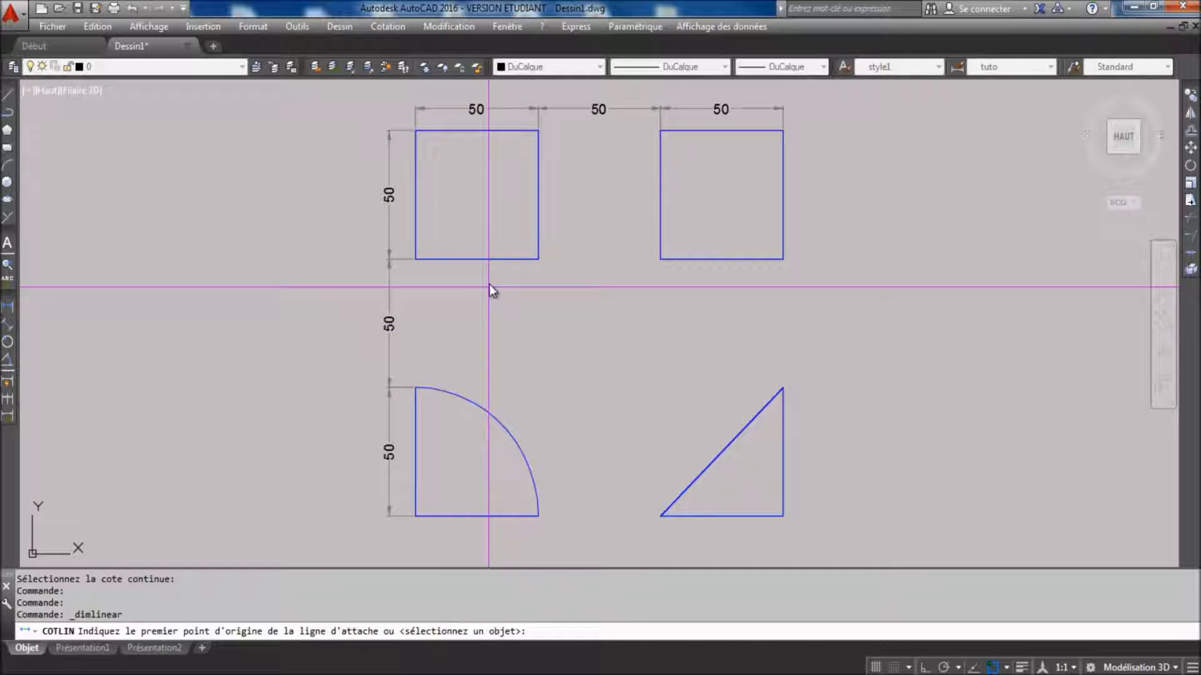
{"action": "left_click", "coordinate": [433, 265]}
{"action": "left_click", "coordinate": [531, 261]}
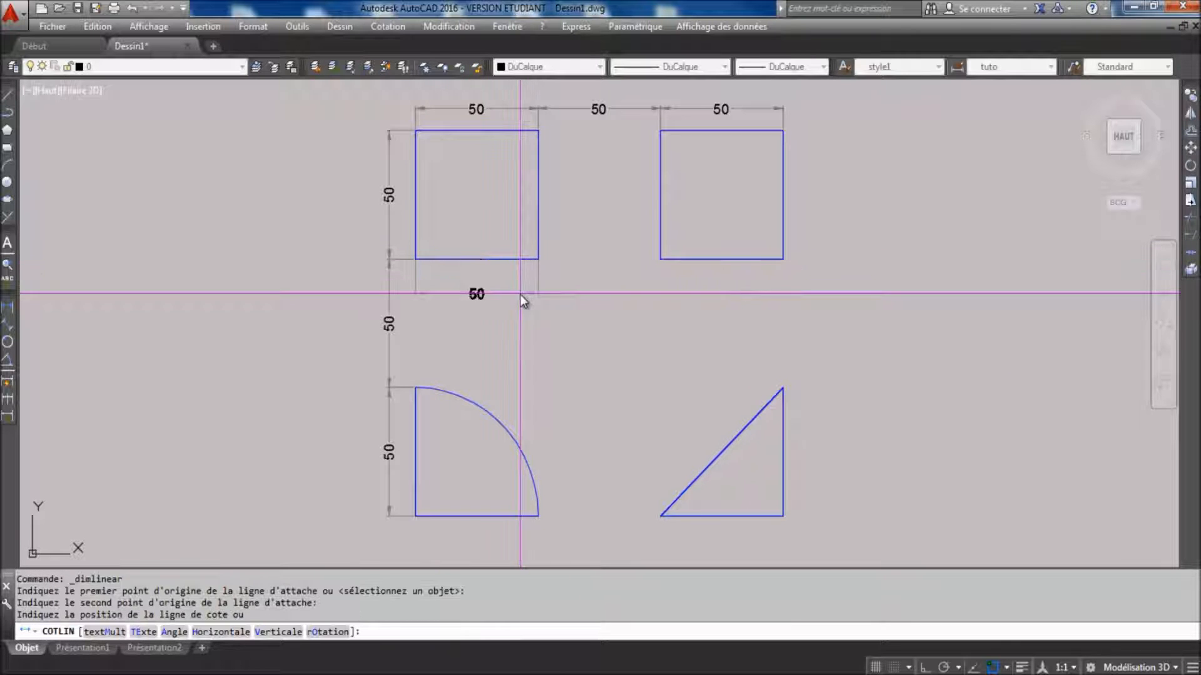
{"action": "left_click", "coordinate": [520, 292]}
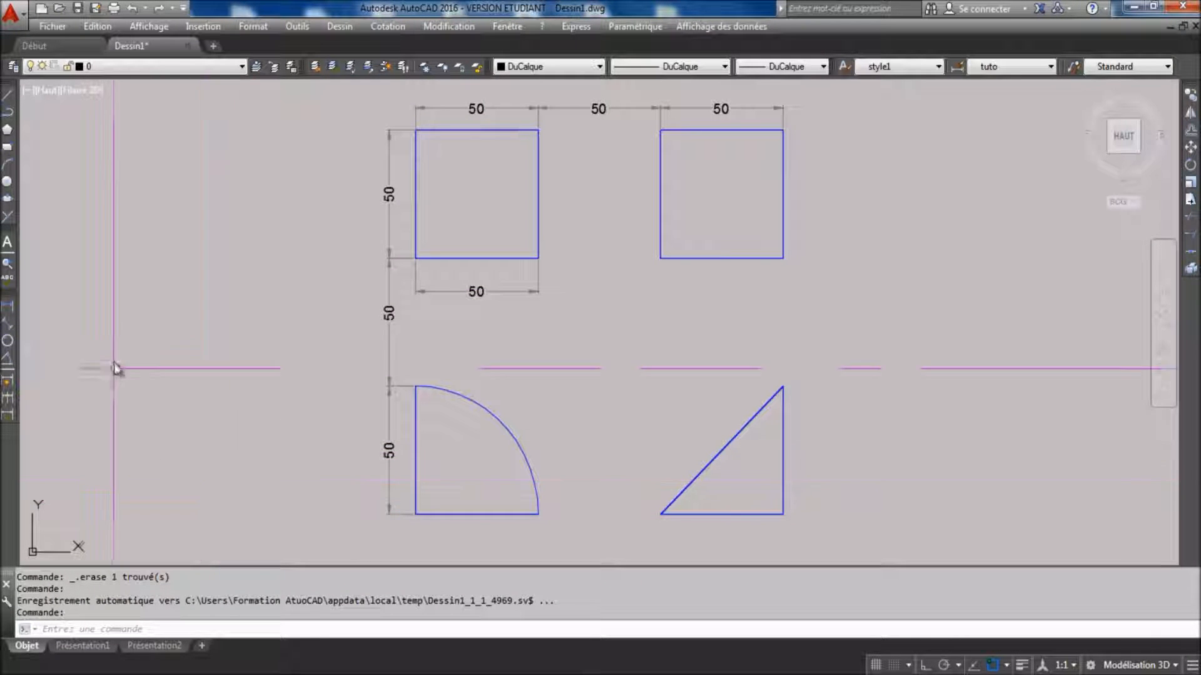
Add a horizontal linear dimension to the quarter circle's straight bottom edge, placed below it.
{"action": "left_click", "coordinate": [7, 311]}
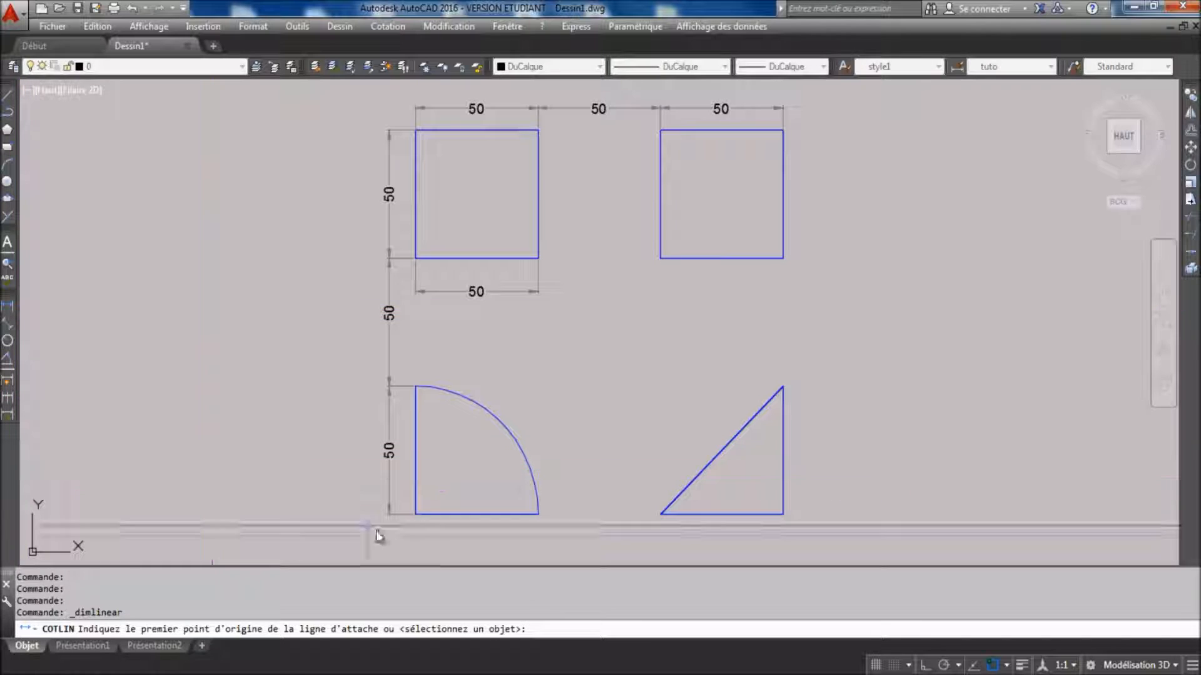
{"action": "left_click", "coordinate": [415, 514]}
{"action": "left_click", "coordinate": [535, 514]}
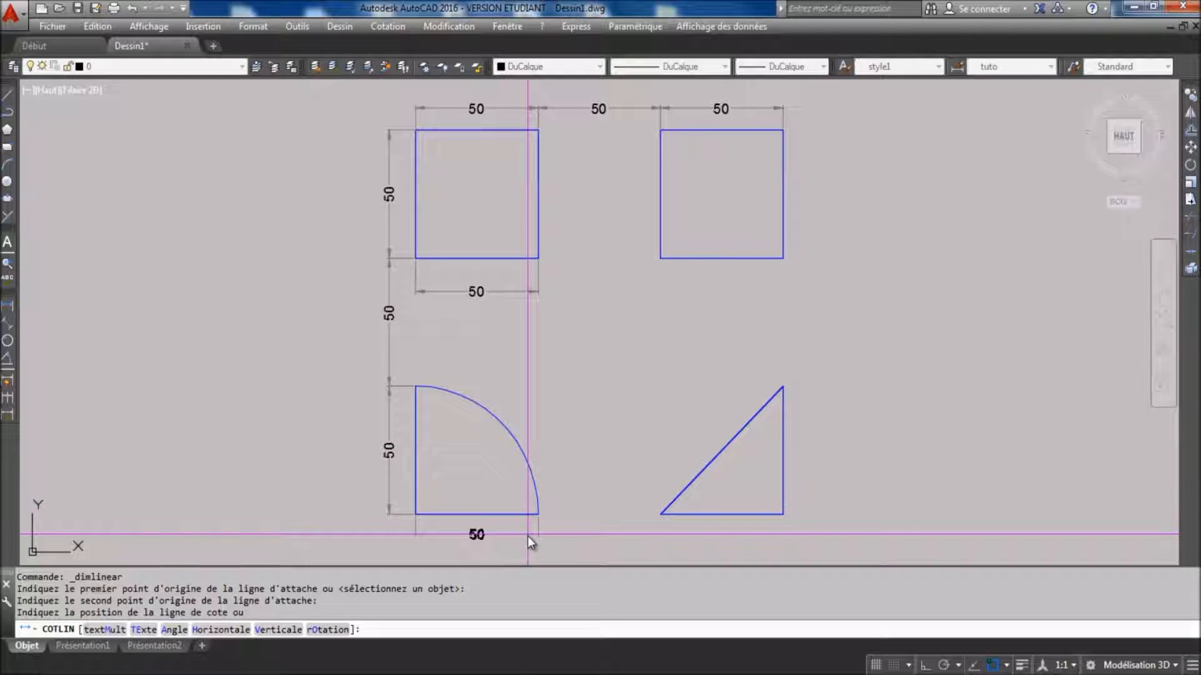
{"action": "left_click", "coordinate": [527, 535]}
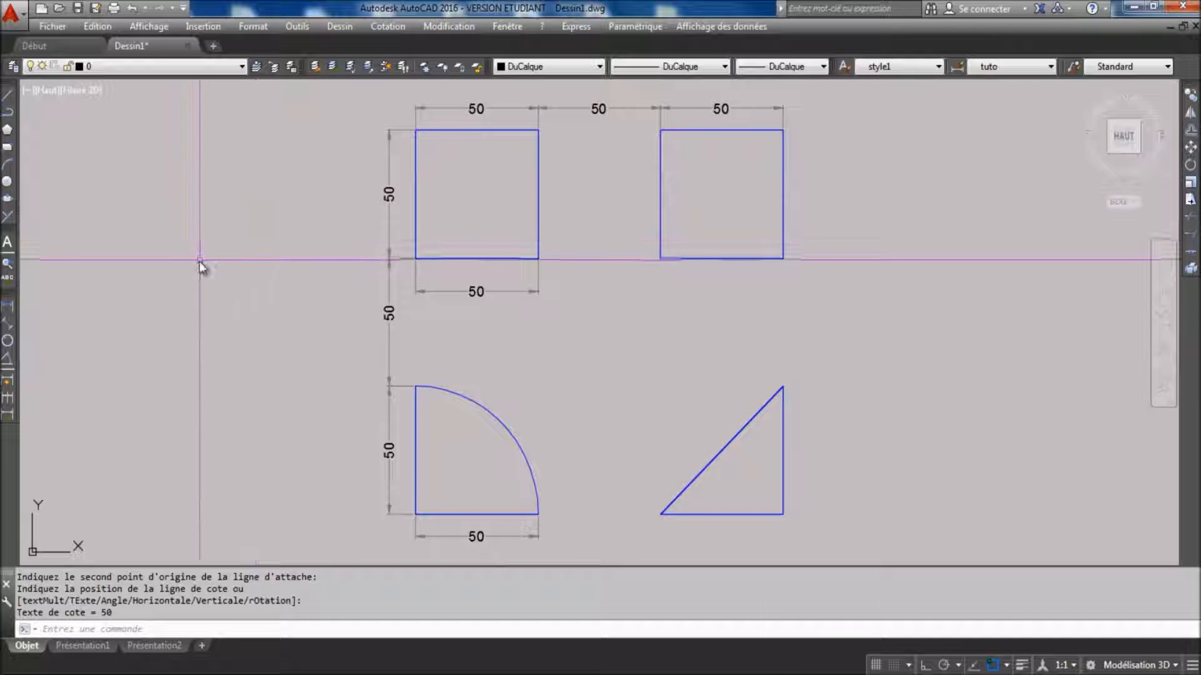
Continue the dimension below the left square to the right square's bottom-left and bottom-right corners.
{"action": "left_click", "coordinate": [8, 400]}
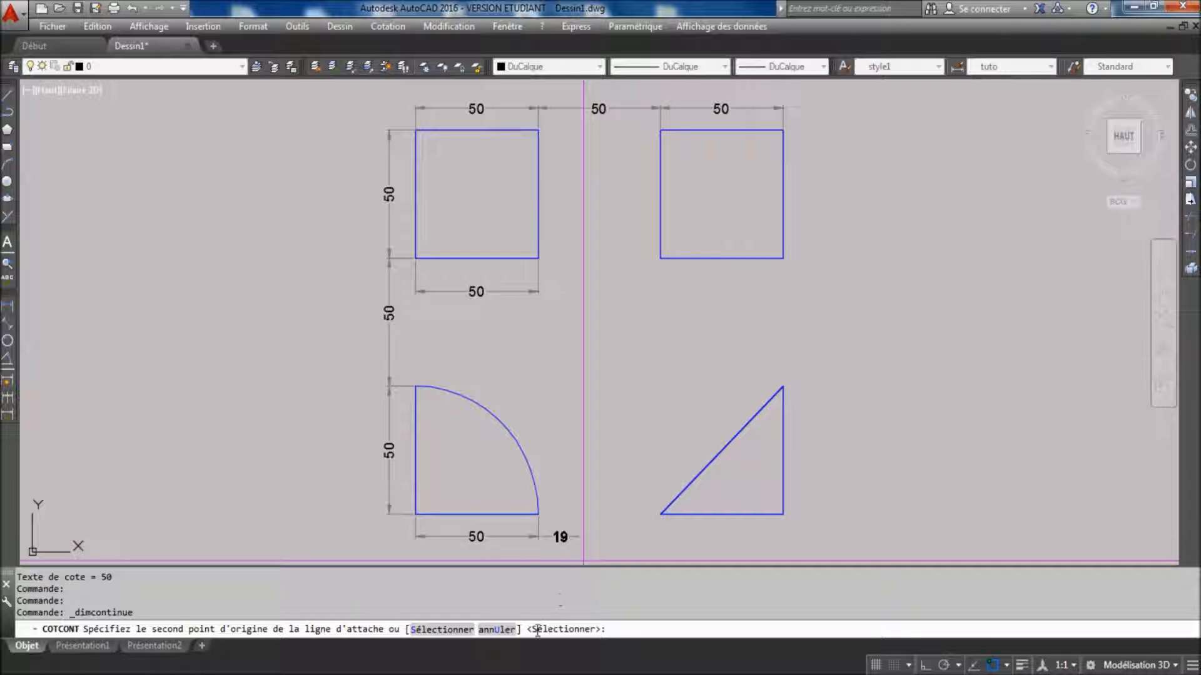
{"action": "key", "text": "Return"}
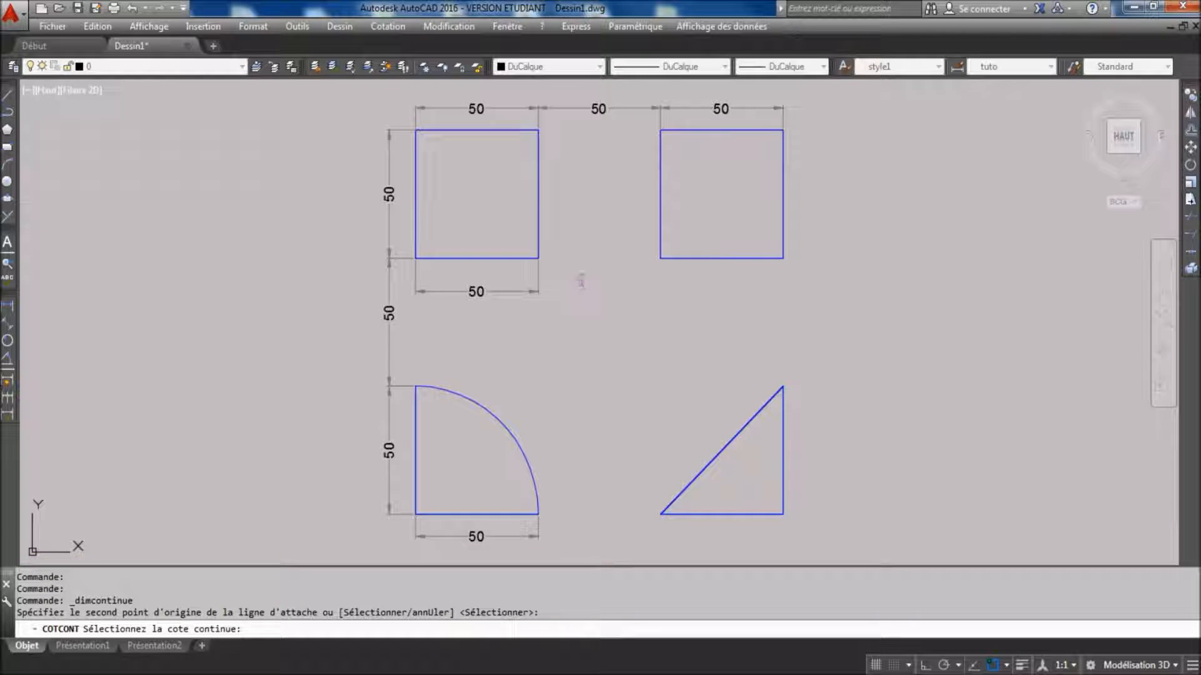
{"action": "left_click", "coordinate": [539, 276]}
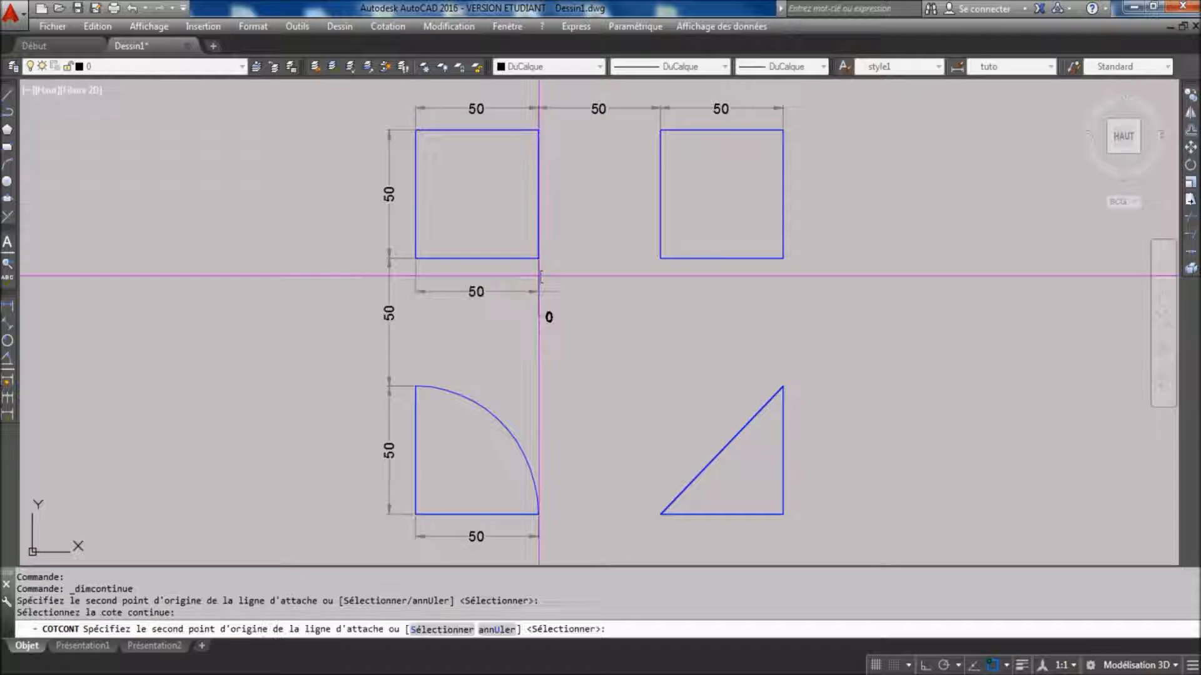
{"action": "left_click", "coordinate": [675, 259]}
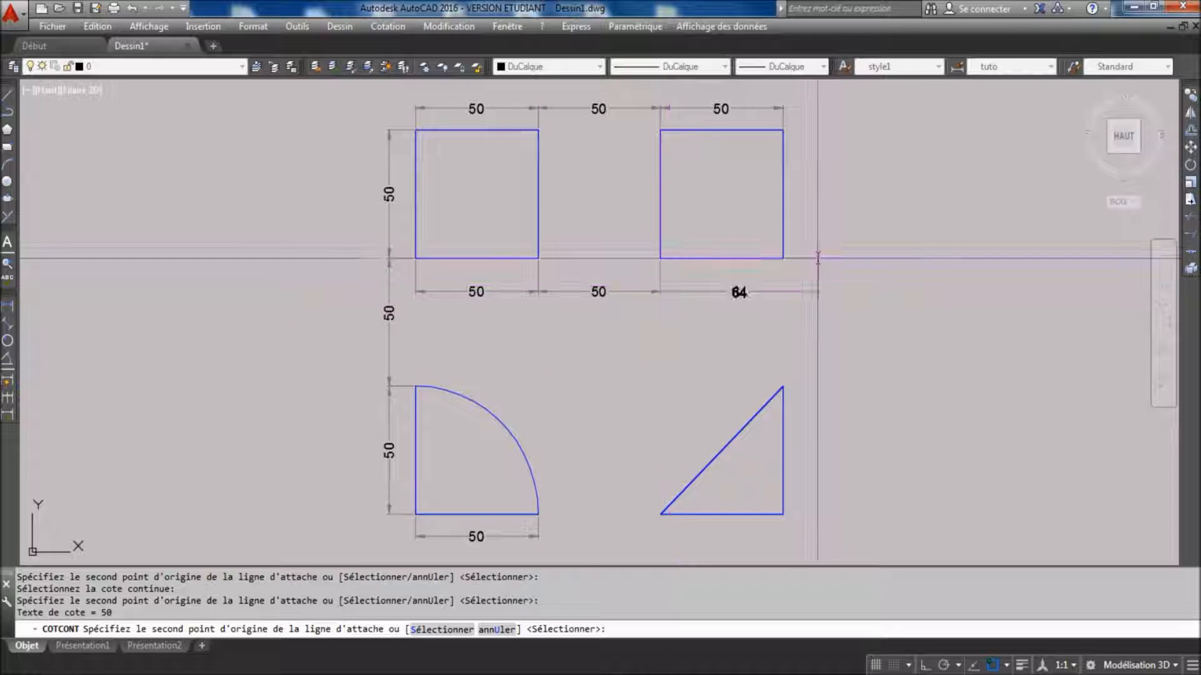
{"action": "left_click", "coordinate": [782, 257]}
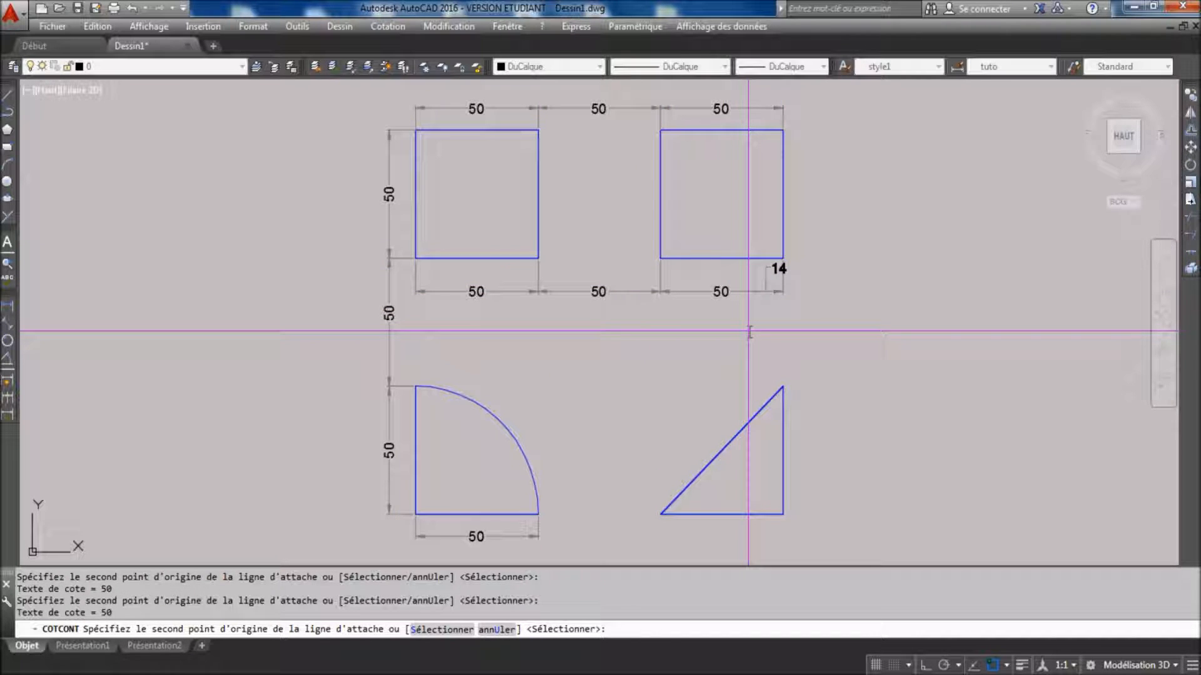
Continue the dimension below the quarter circle to the triangle's two bottom corners, and finish the command.
{"action": "key", "text": "Return"}
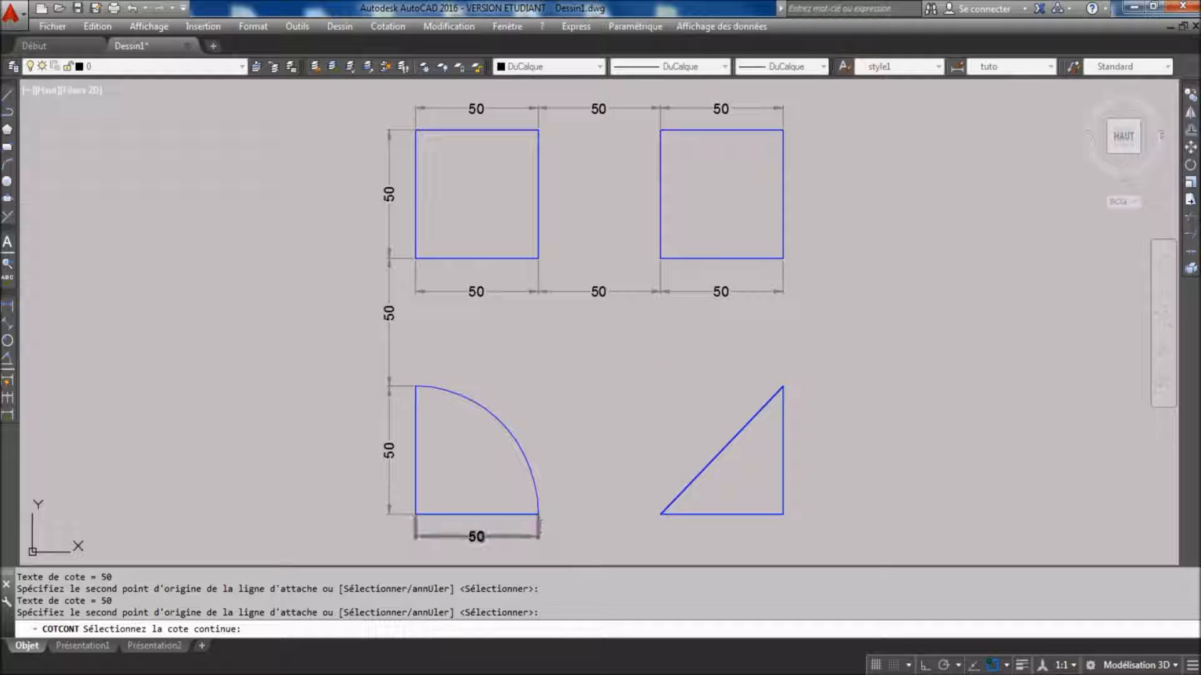
{"action": "left_click", "coordinate": [538, 527]}
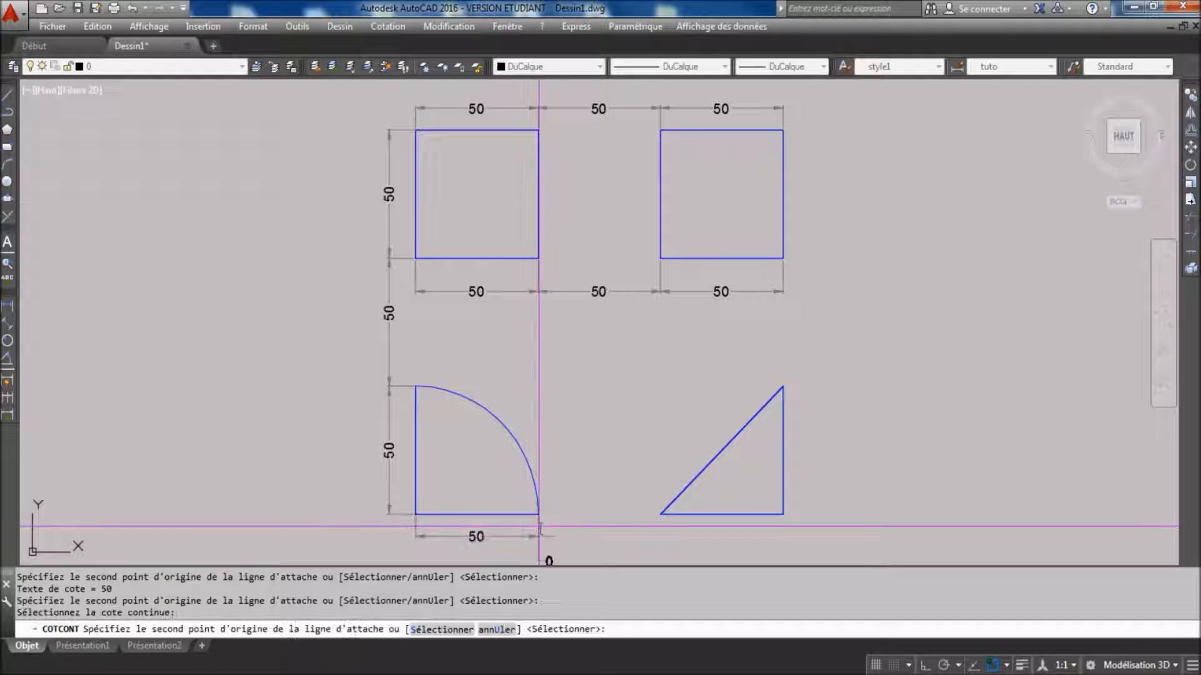
{"action": "left_click", "coordinate": [661, 514]}
{"action": "left_click", "coordinate": [783, 514]}
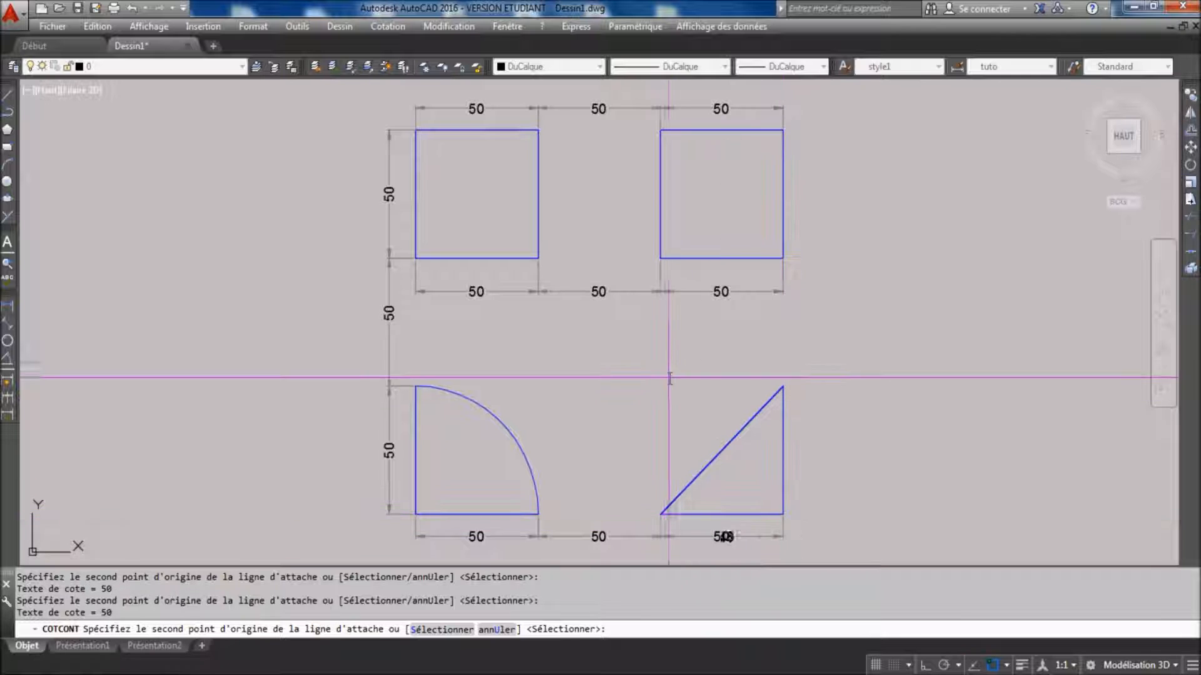
{"action": "key", "text": "Return"}
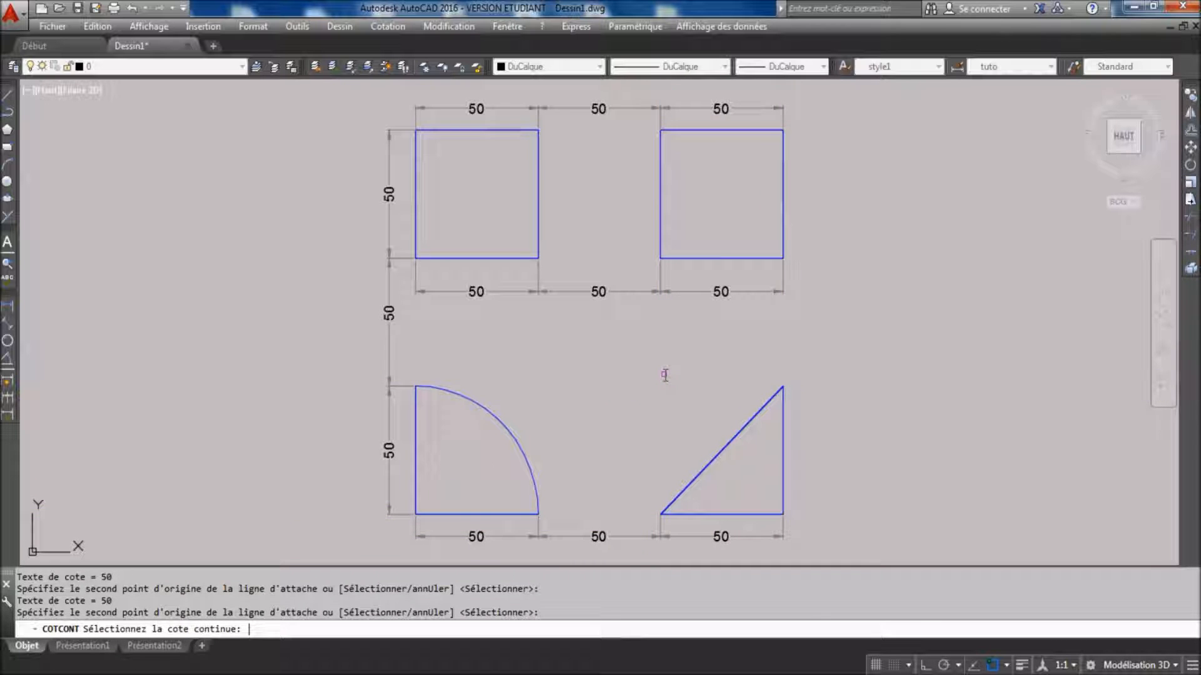
{"action": "key", "text": "Return"}
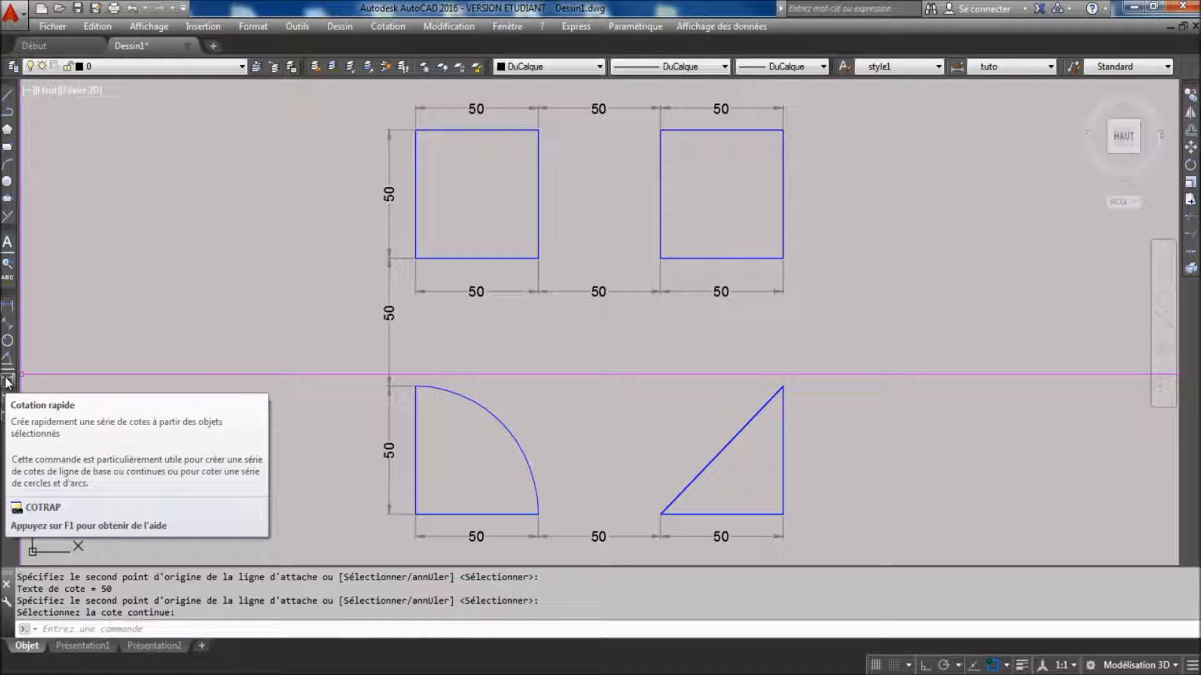
Erase the horizontal dimension chains above and below the squares and the vertical dimensions beside the left square and quarter circle.
{"action": "left_click", "coordinate": [840, 304]}
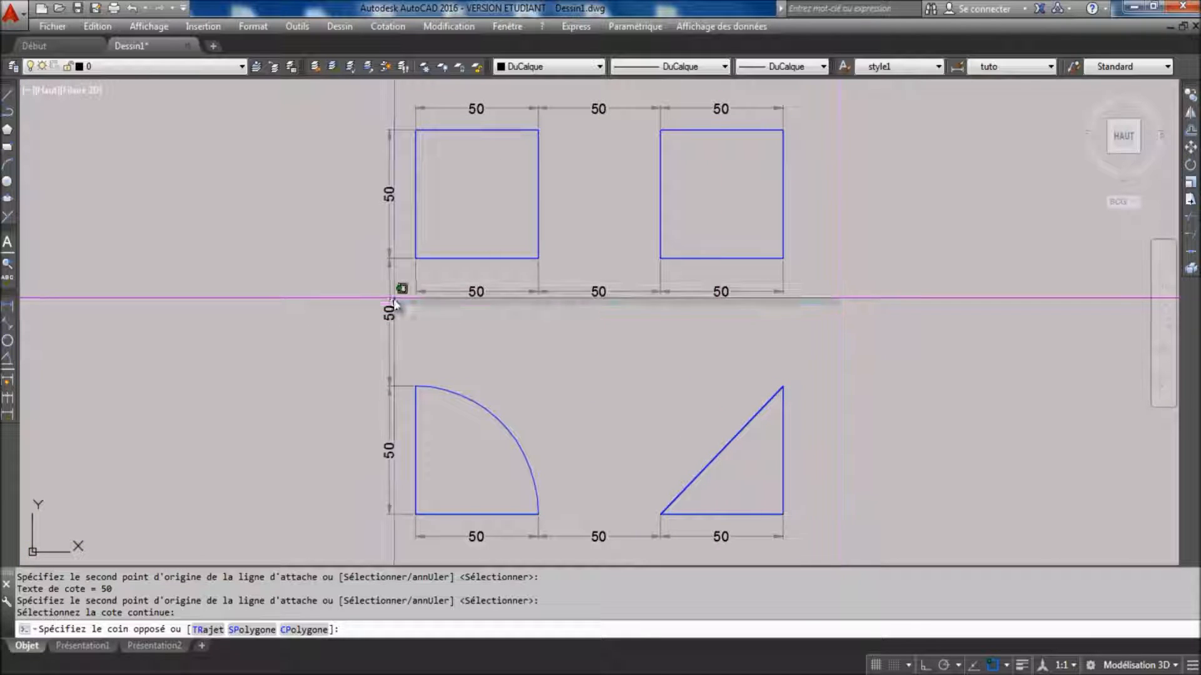
{"action": "left_click", "coordinate": [375, 287]}
{"action": "key", "text": "Delete"}
{"action": "left_click", "coordinate": [847, 124]}
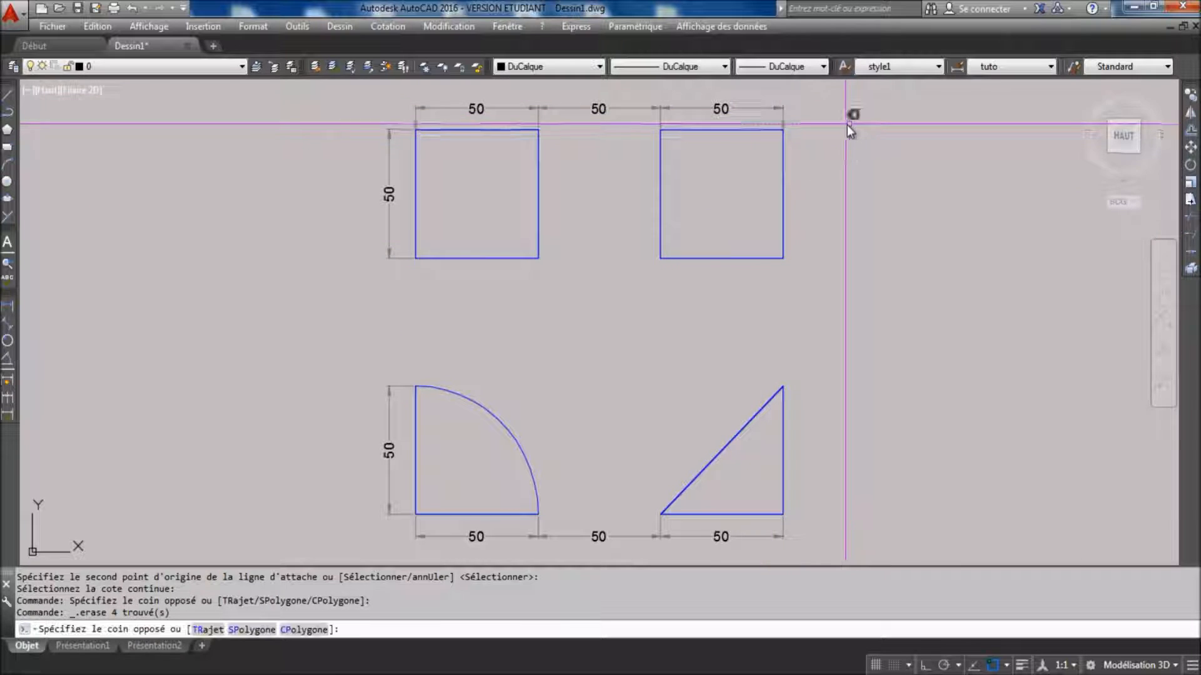
{"action": "left_click", "coordinate": [375, 106]}
{"action": "key", "text": "Delete"}
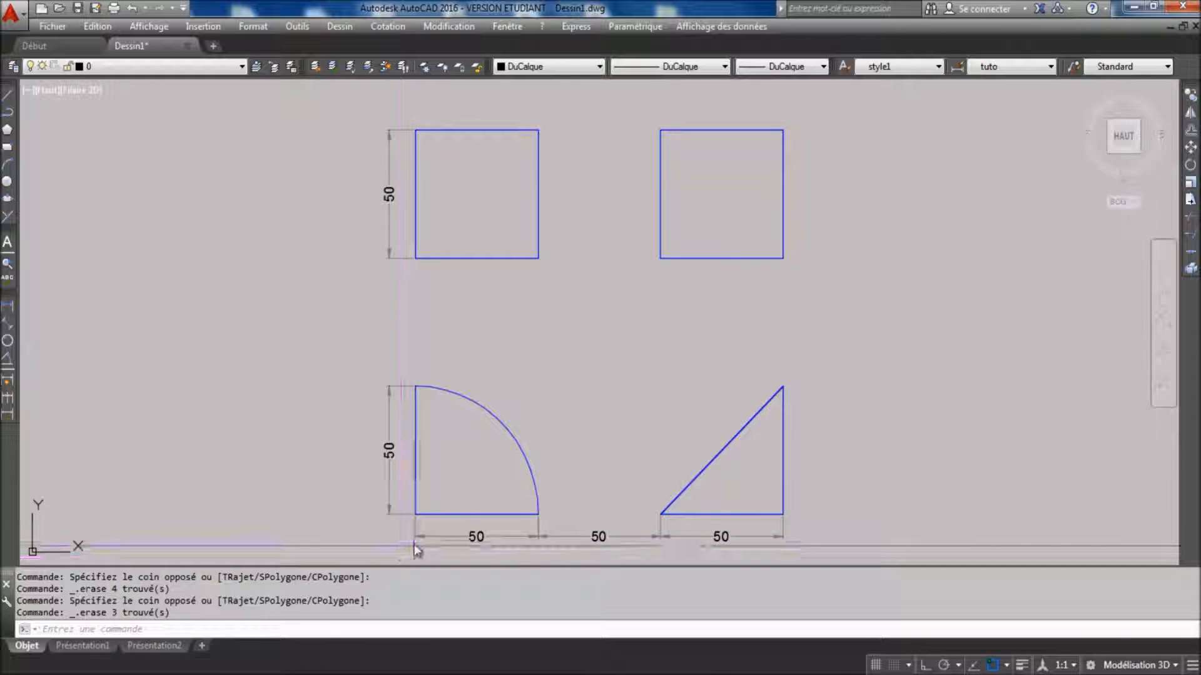
{"action": "left_click", "coordinate": [389, 542]}
{"action": "left_click", "coordinate": [333, 142]}
{"action": "key", "text": "Delete"}
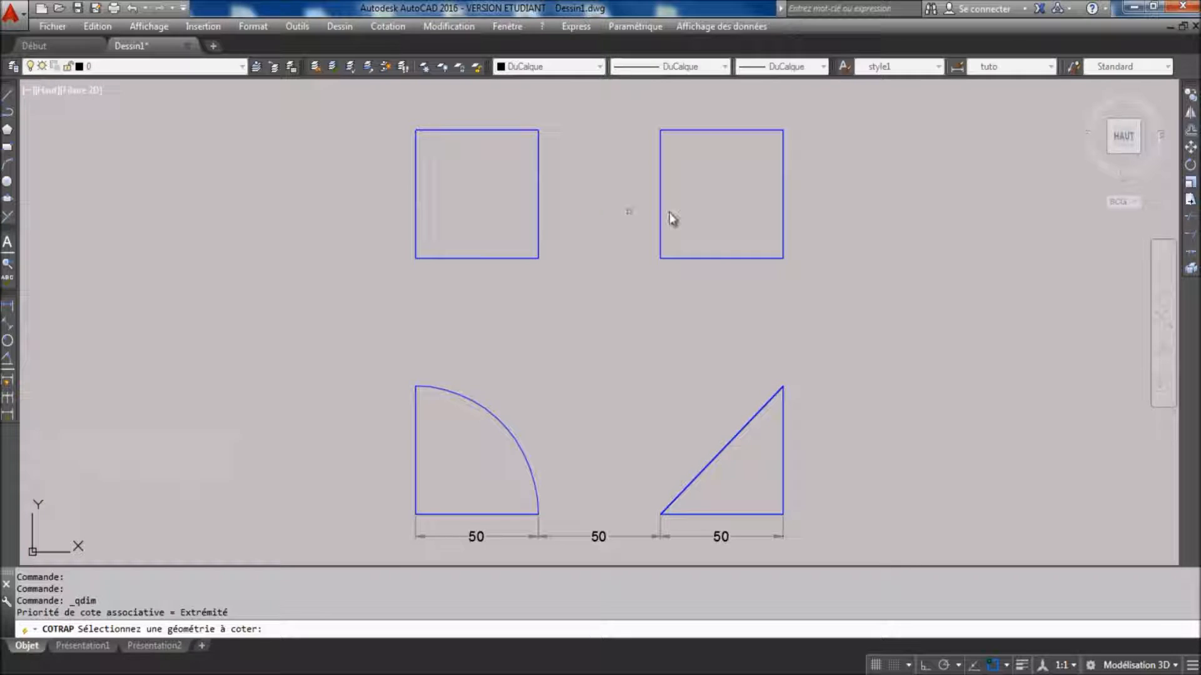
Add a Quick Dimension chain across both squares, placed above them.
{"action": "left_click", "coordinate": [882, 163]}
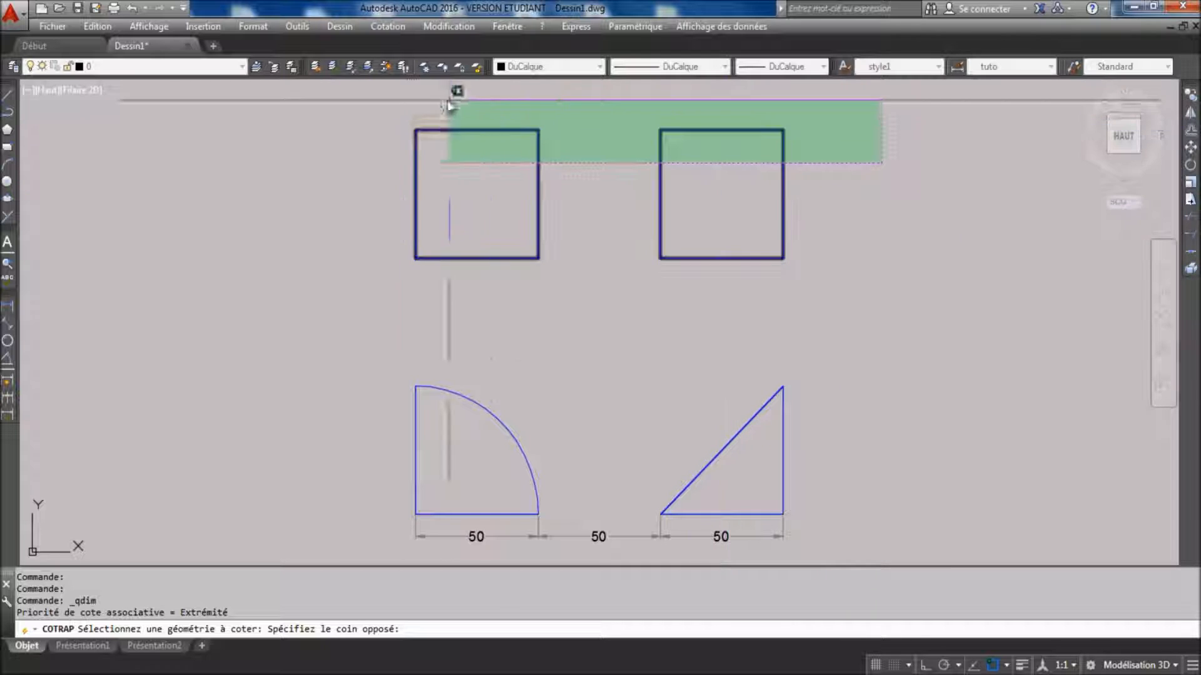
{"action": "left_click", "coordinate": [365, 117]}
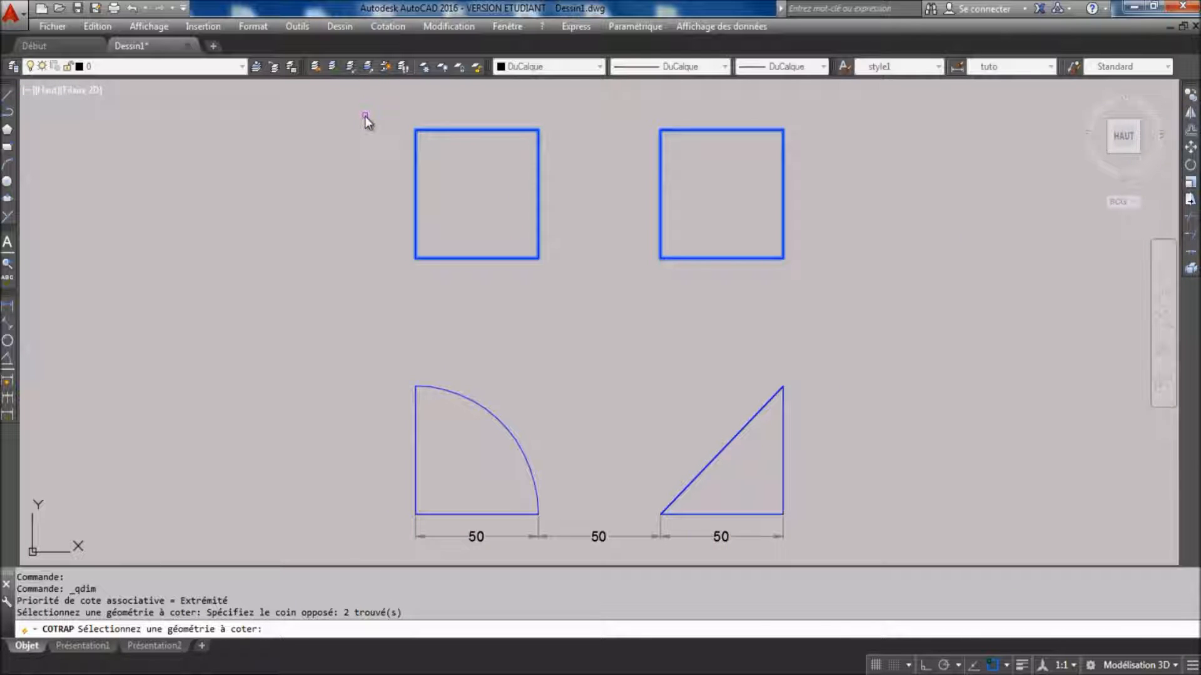
{"action": "key", "text": "Return"}
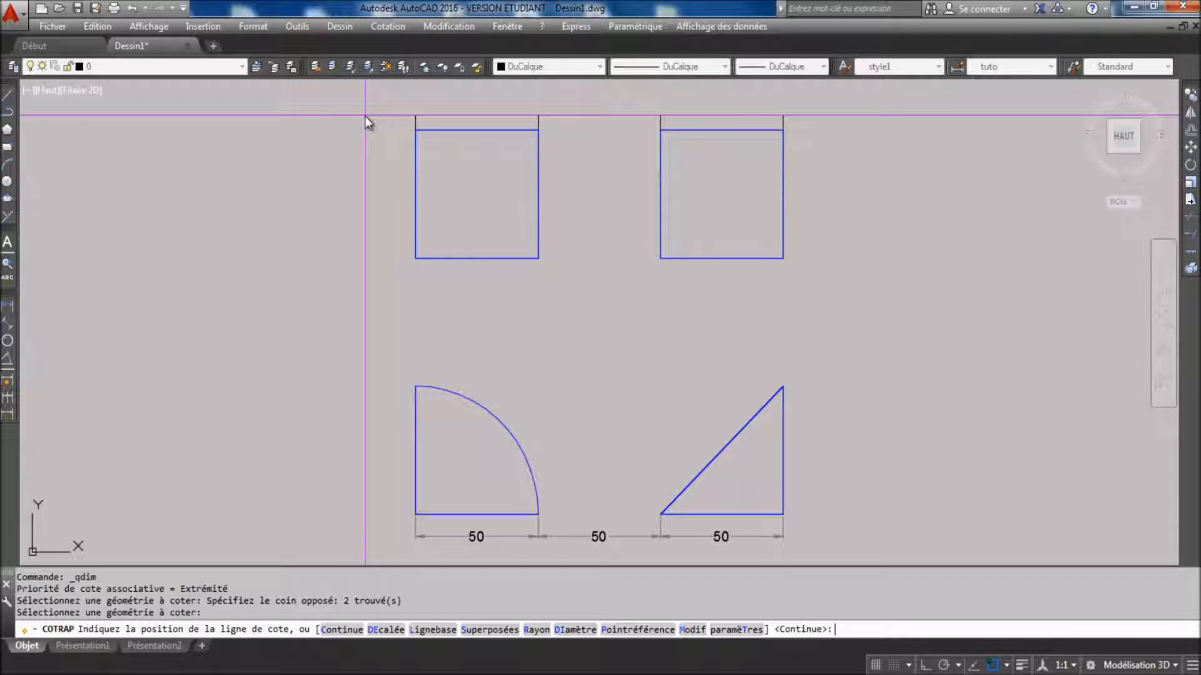
{"action": "left_click", "coordinate": [577, 107]}
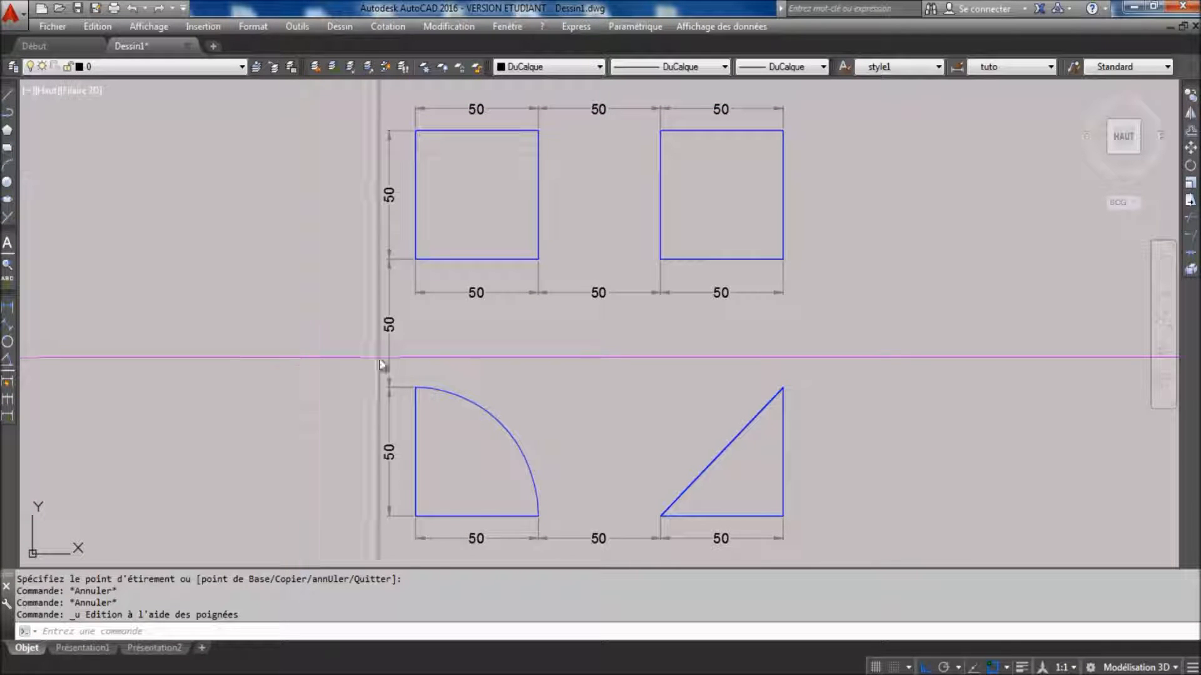
Stretch the vertical dimension between the left square and the quarter circle outward, to the left of the other vertical dimensions.
{"action": "left_click", "coordinate": [399, 373]}
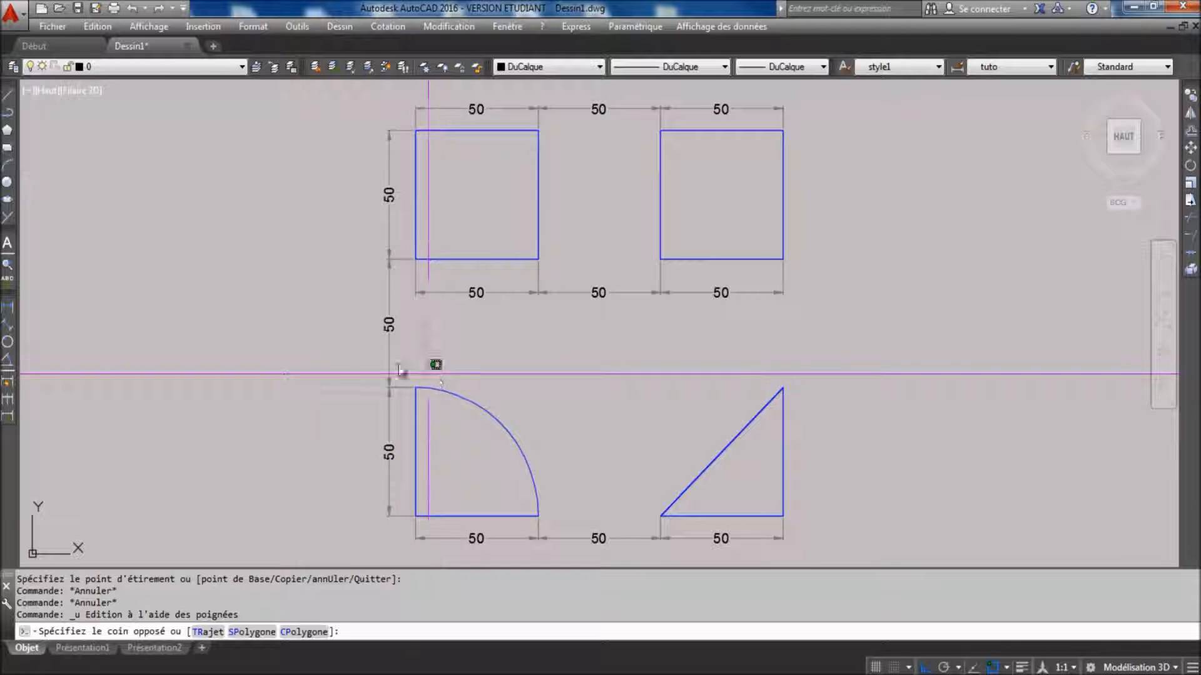
{"action": "left_click", "coordinate": [350, 359]}
{"action": "left_click", "coordinate": [389, 259]}
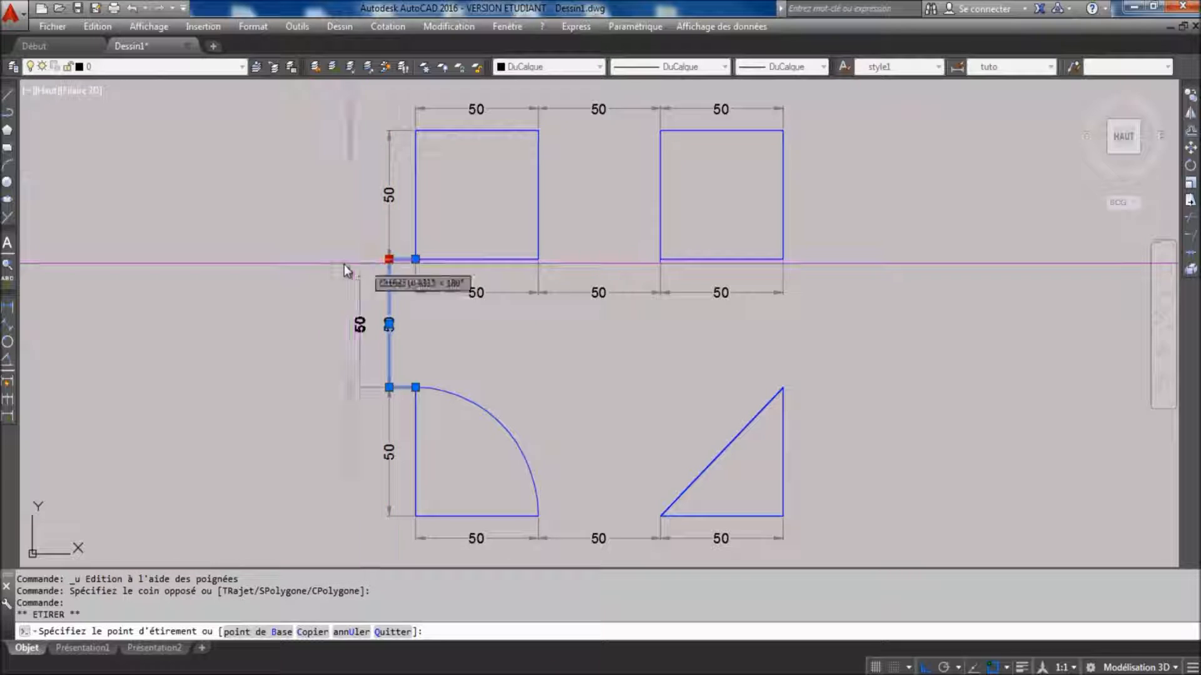
{"action": "left_click", "coordinate": [334, 262]}
Stretch the left square's vertical dimension line outward until it sits well to the left of the middle vertical dimension.
{"action": "left_click", "coordinate": [399, 171]}
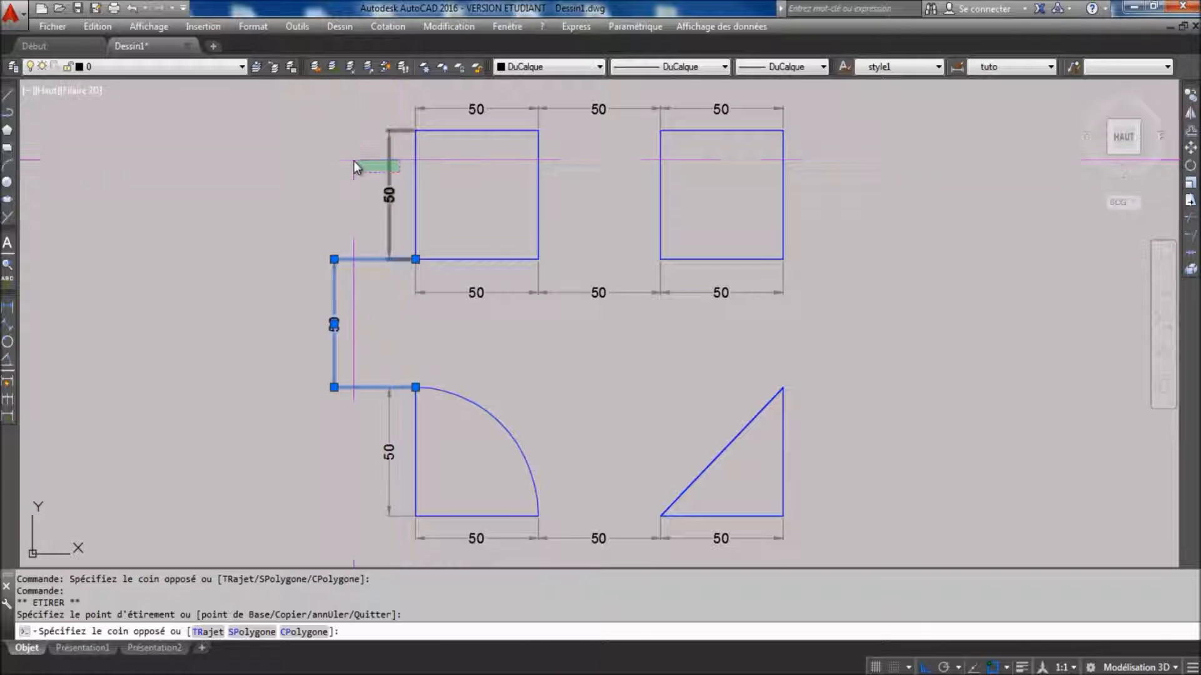
{"action": "left_click", "coordinate": [354, 162]}
{"action": "left_click", "coordinate": [389, 130]}
{"action": "left_click", "coordinate": [302, 132]}
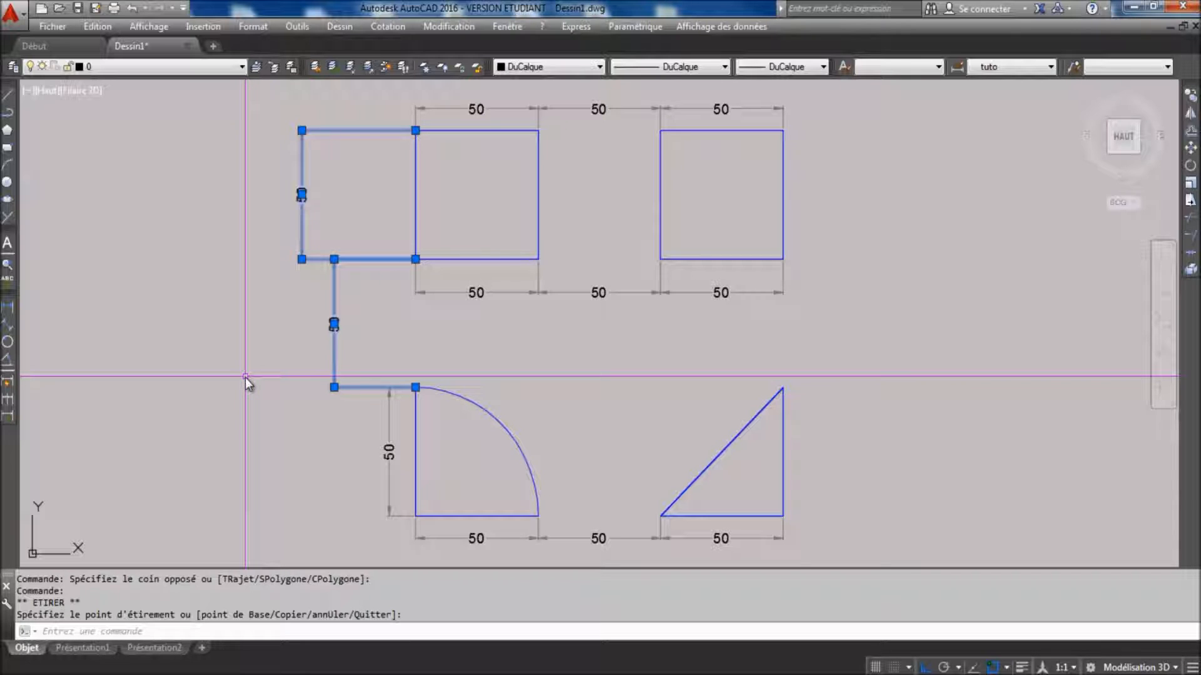
{"action": "key", "text": "Escape"}
{"action": "left_click", "coordinate": [344, 162]}
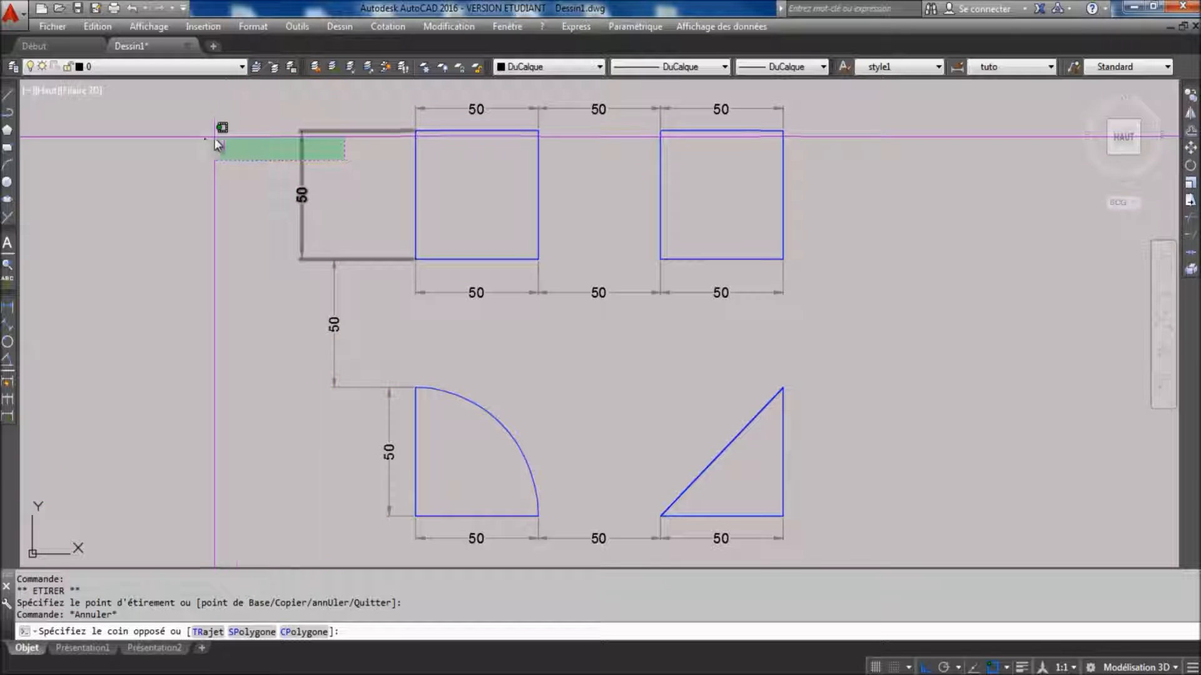
{"action": "left_click", "coordinate": [216, 129]}
{"action": "left_click", "coordinate": [302, 130]}
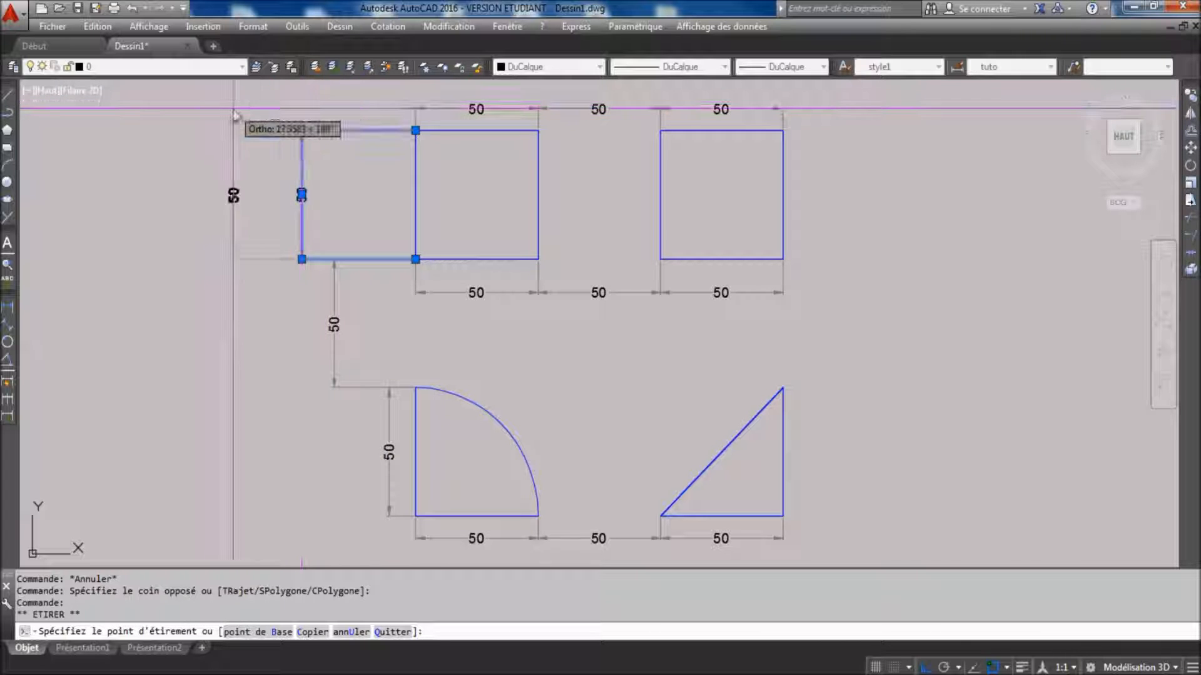
{"action": "left_click", "coordinate": [253, 128]}
{"action": "mouse_move", "coordinate": [253, 195]}
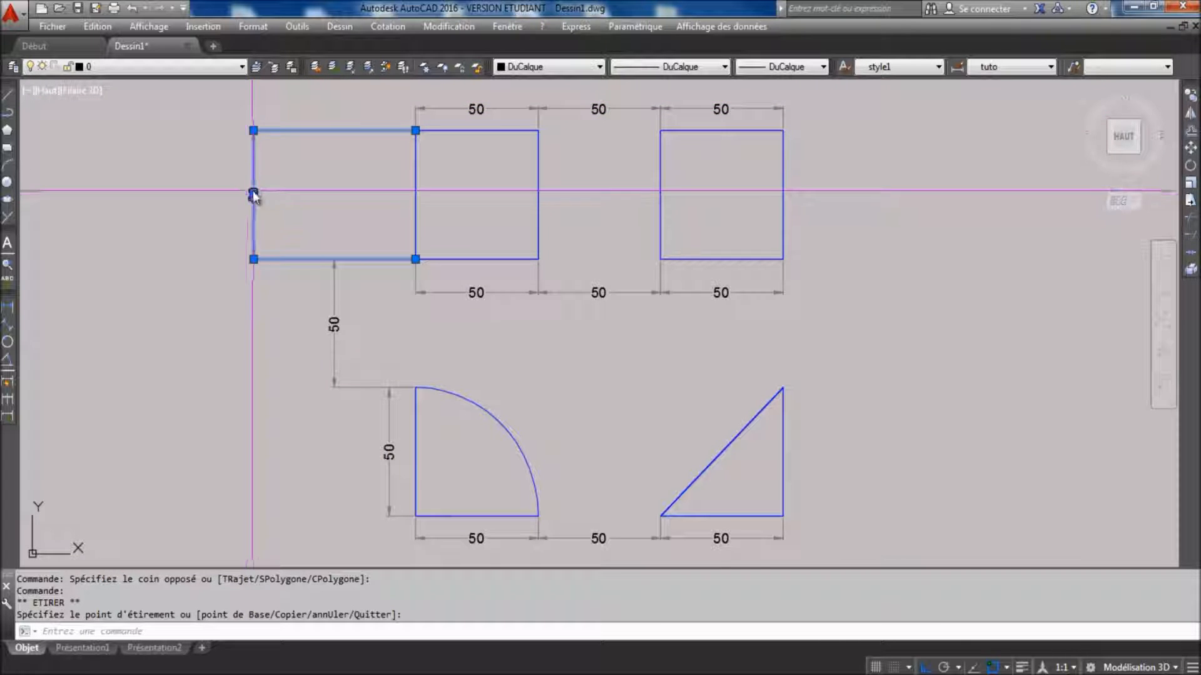
{"action": "left_click", "coordinate": [253, 195]}
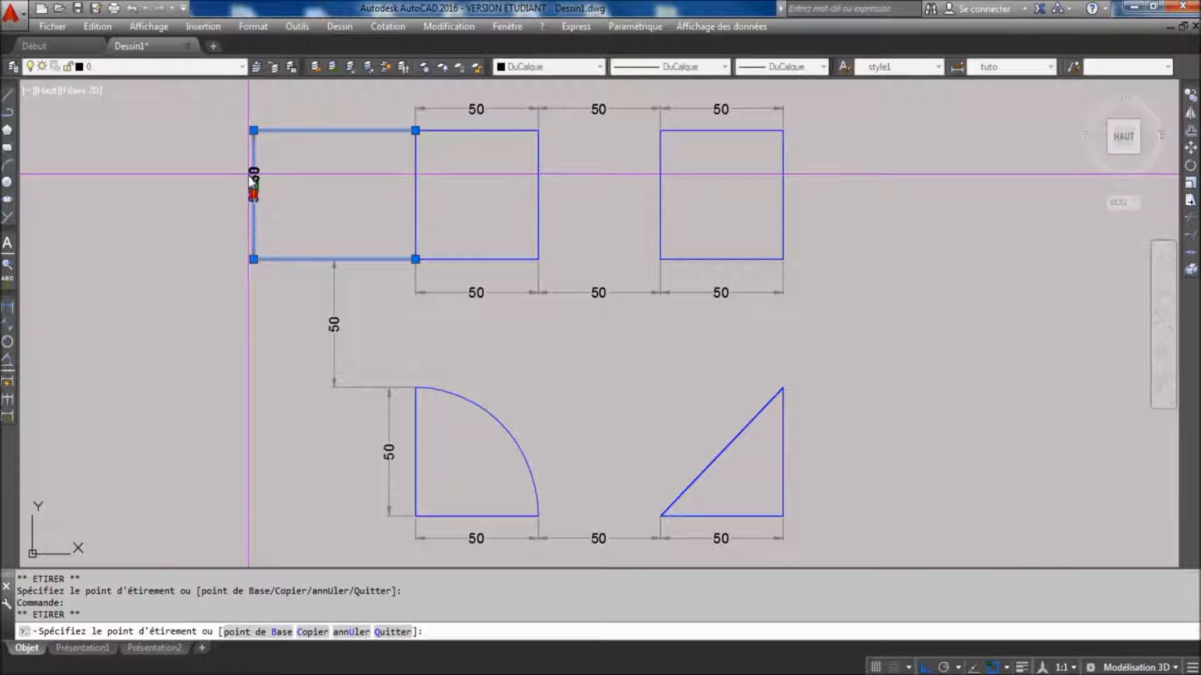
{"action": "key", "text": "Escape"}
{"action": "key", "text": "Escape"}
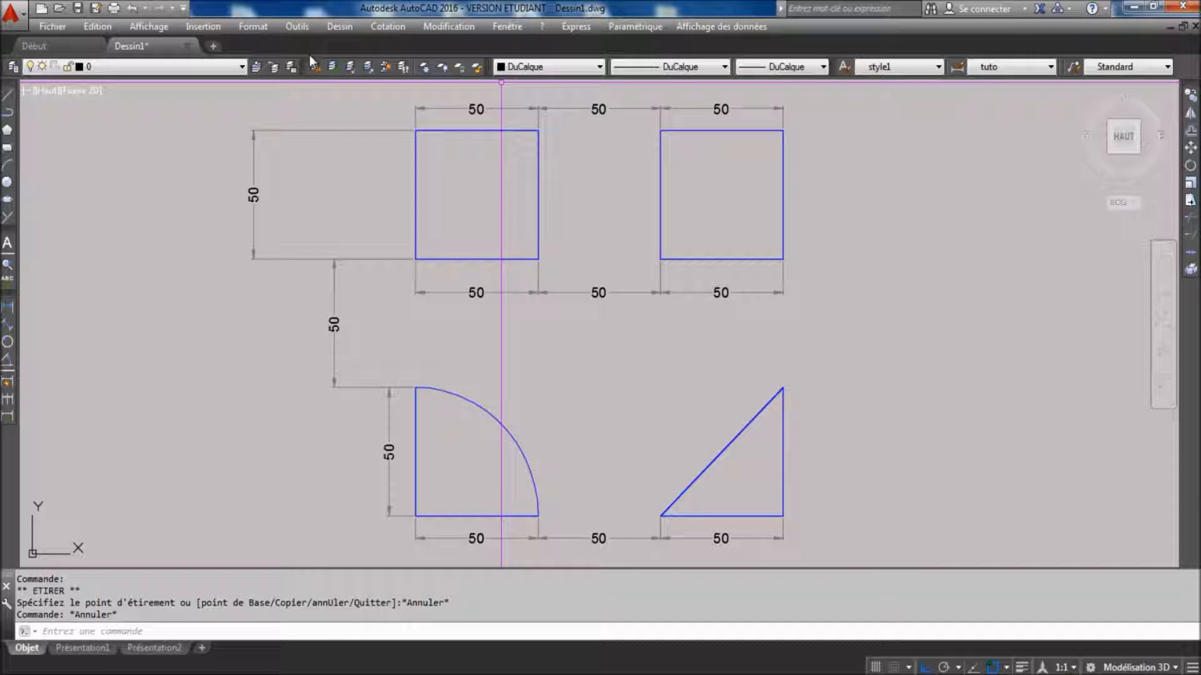
Align the staggered vertical dimensions with the quarter circle's vertical dimension using Dimension Space with a spacing of 0.
{"action": "left_click", "coordinate": [389, 26]}
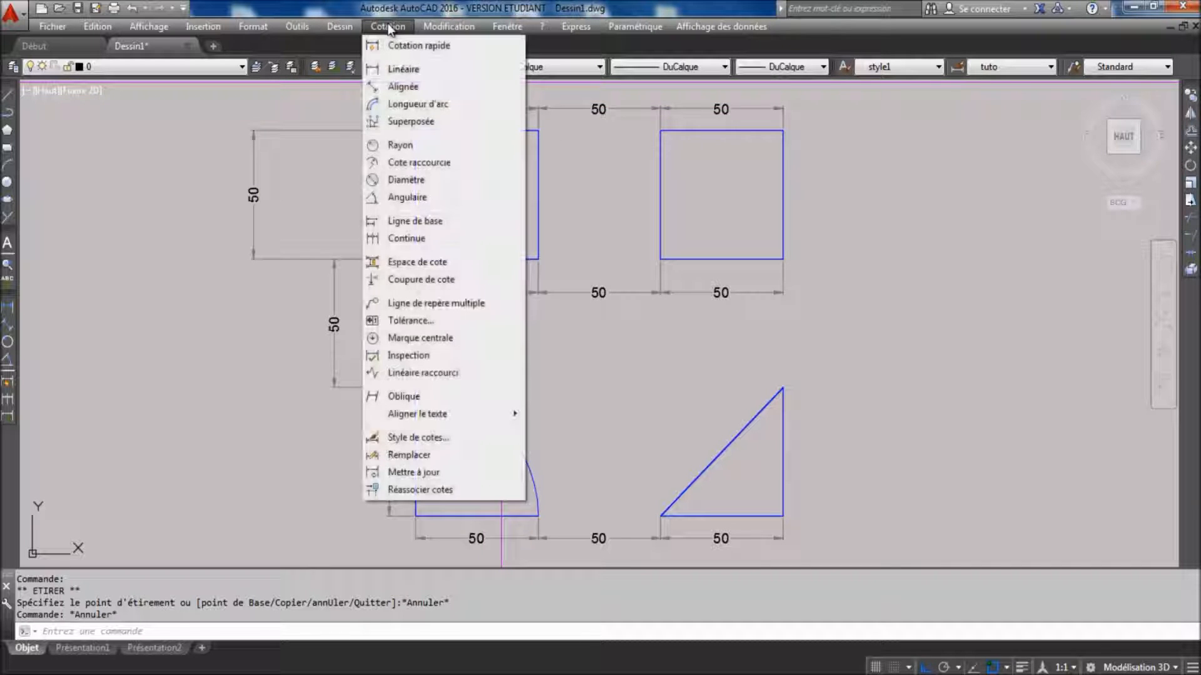
{"action": "left_click", "coordinate": [411, 261]}
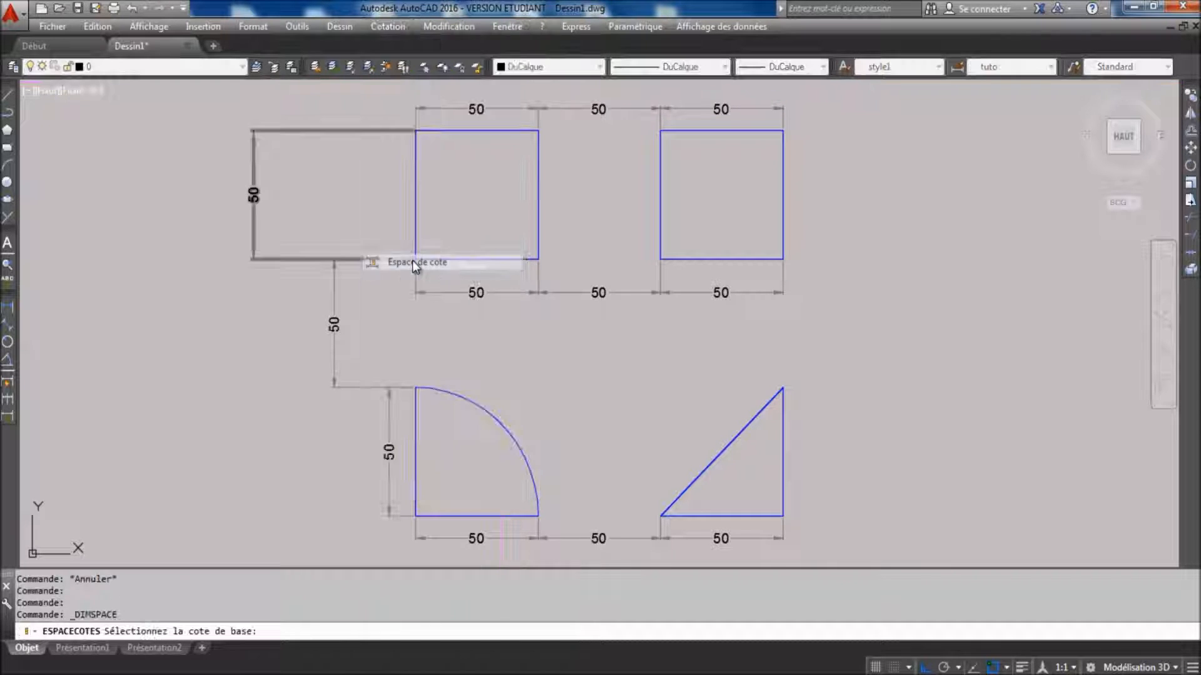
{"action": "left_click", "coordinate": [389, 418]}
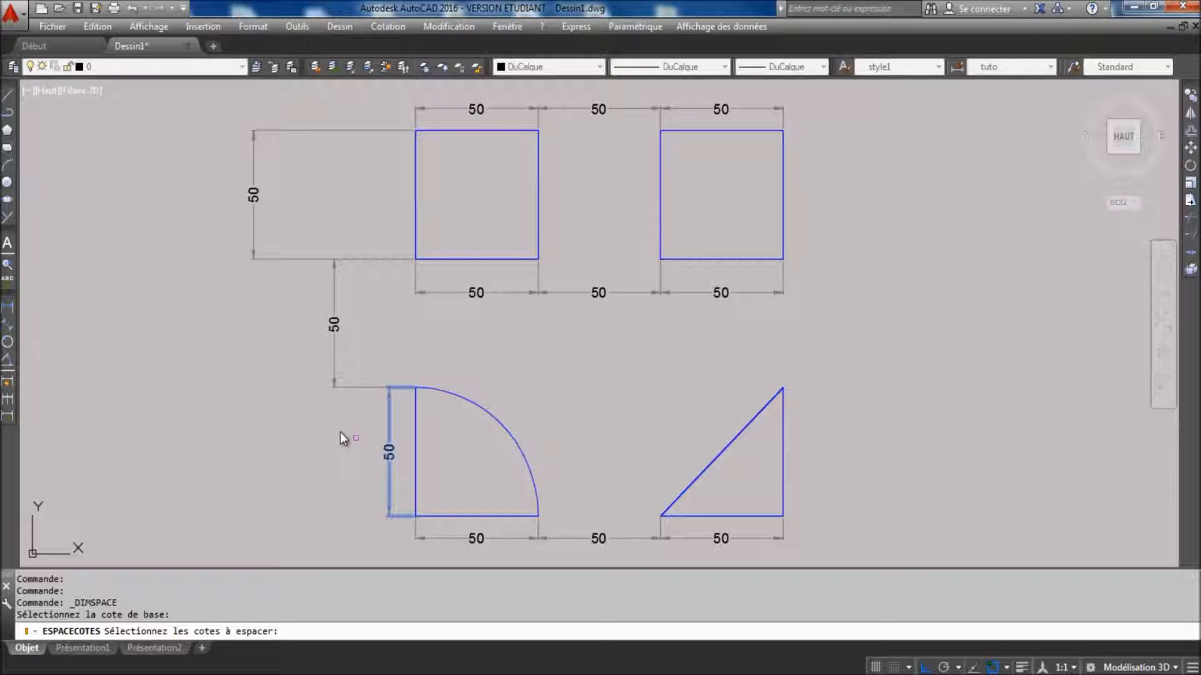
{"action": "left_click", "coordinate": [363, 426]}
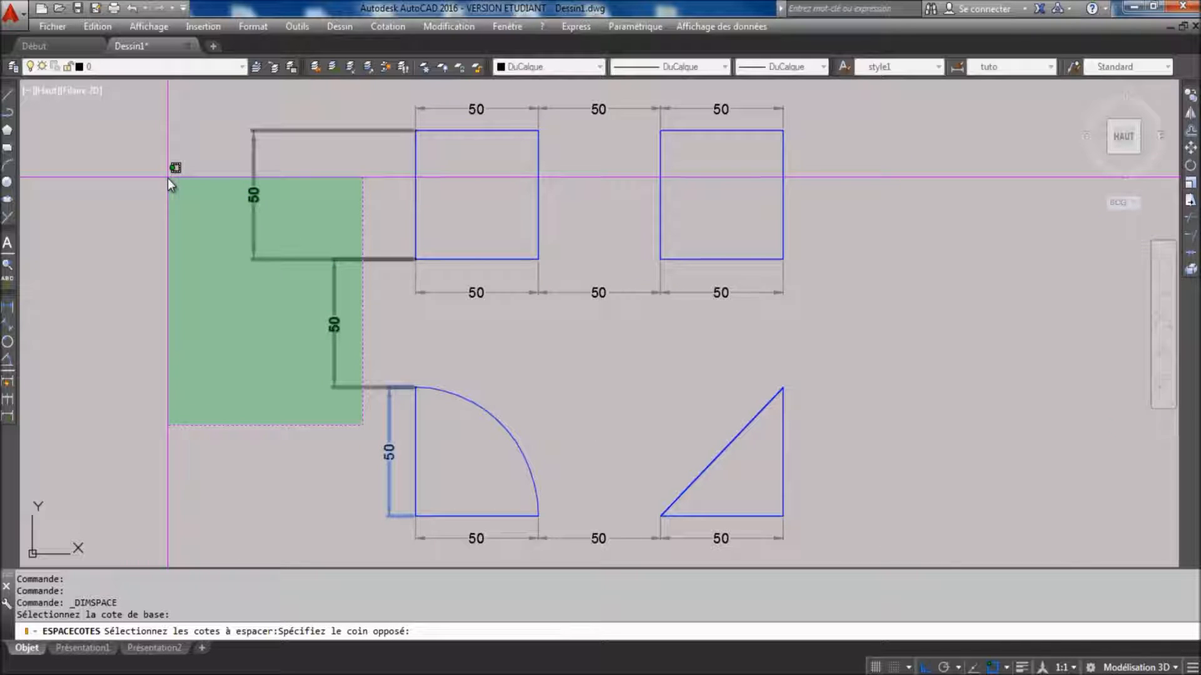
{"action": "left_click", "coordinate": [168, 178]}
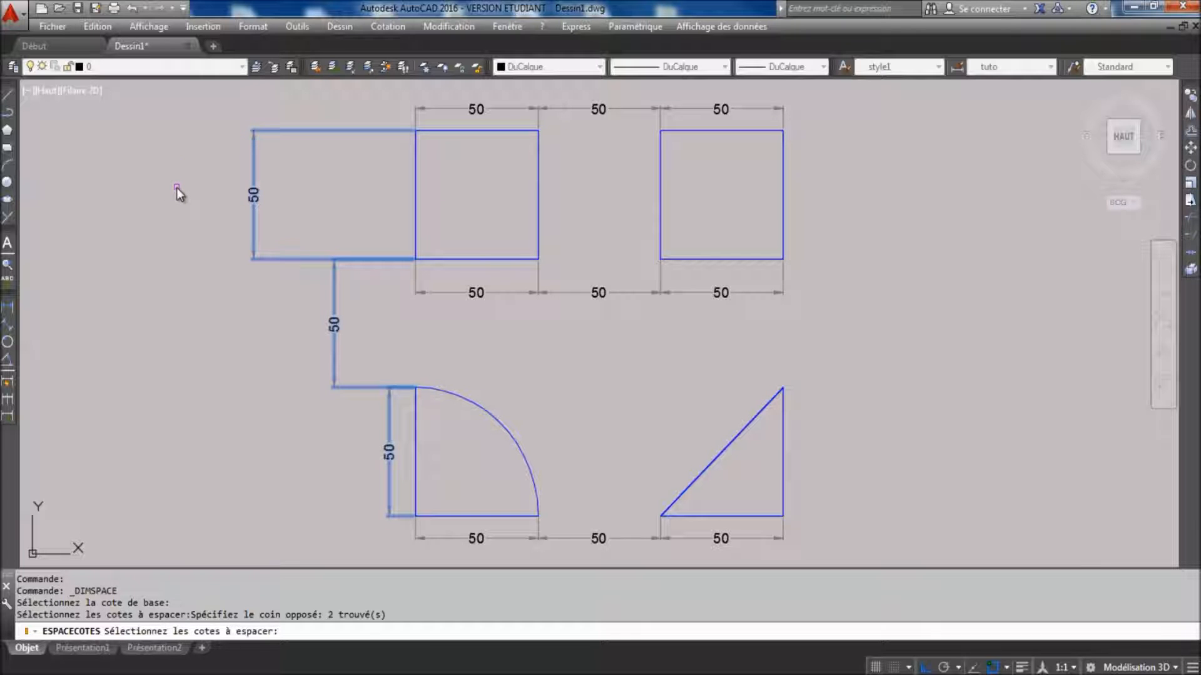
{"action": "key", "text": "Return"}
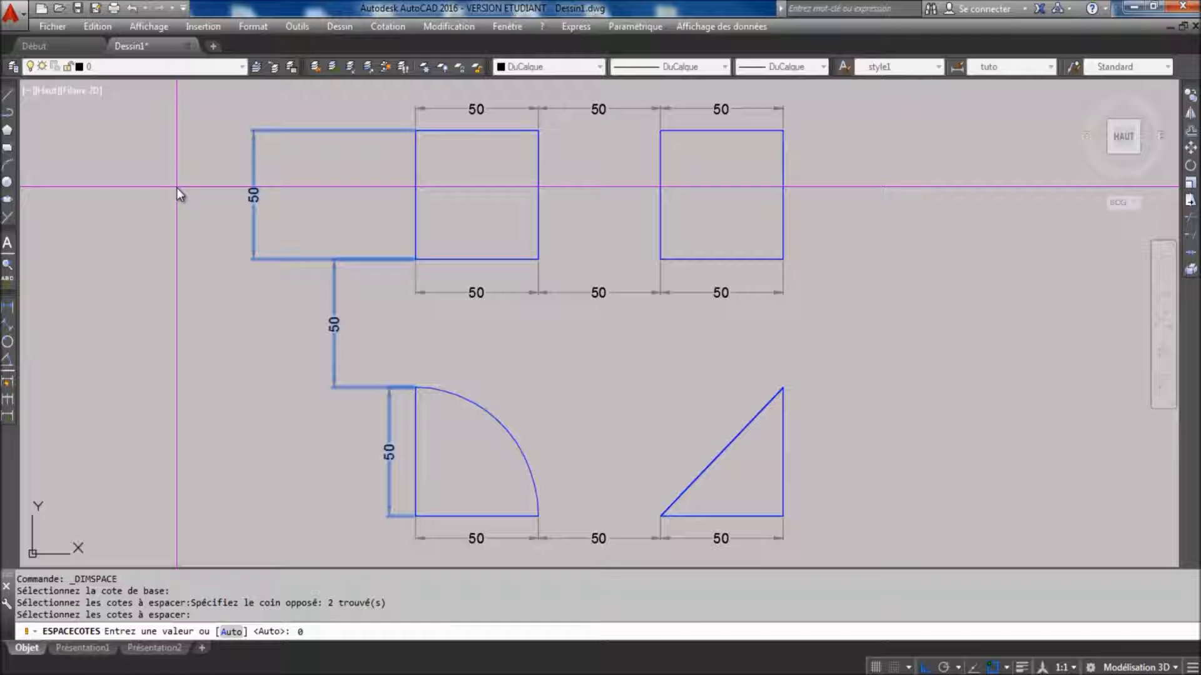
{"action": "type", "text": "0"}
{"action": "key", "text": "Return"}
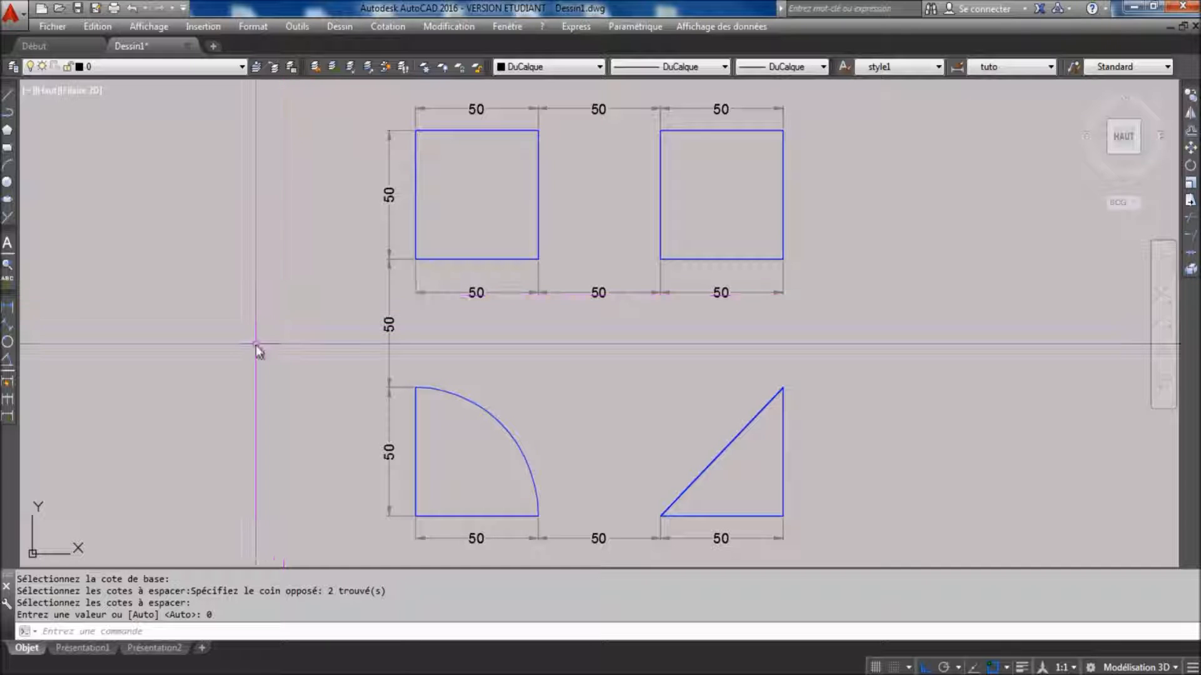
Stretch the three aligned vertical dimensions to an offset of 10 from the left square's left edge, using From with a perpendicular snap.
{"action": "left_click", "coordinate": [1190, 201]}
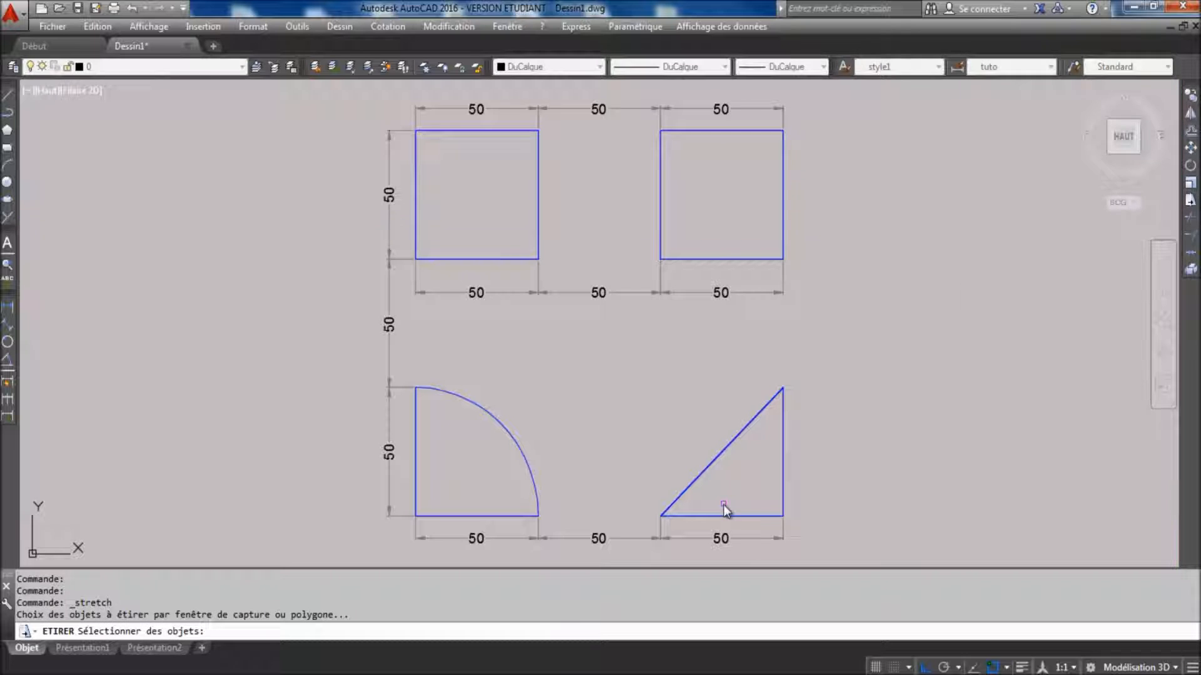
{"action": "left_click", "coordinate": [404, 534]}
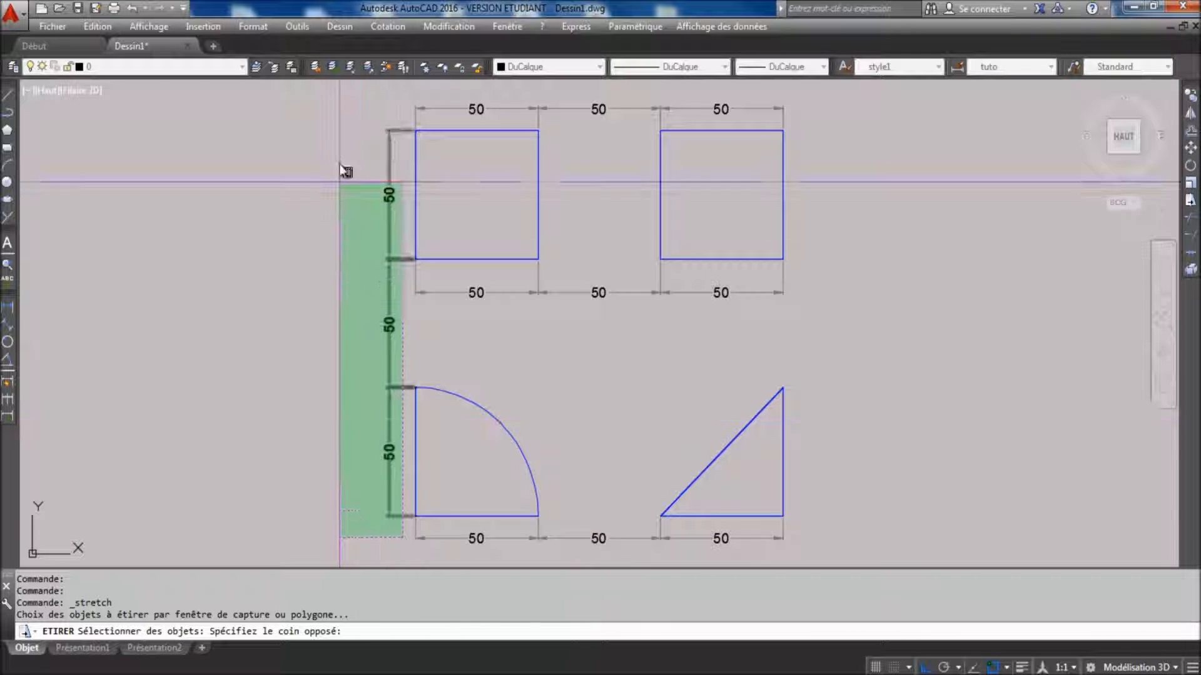
{"action": "left_click", "coordinate": [342, 105]}
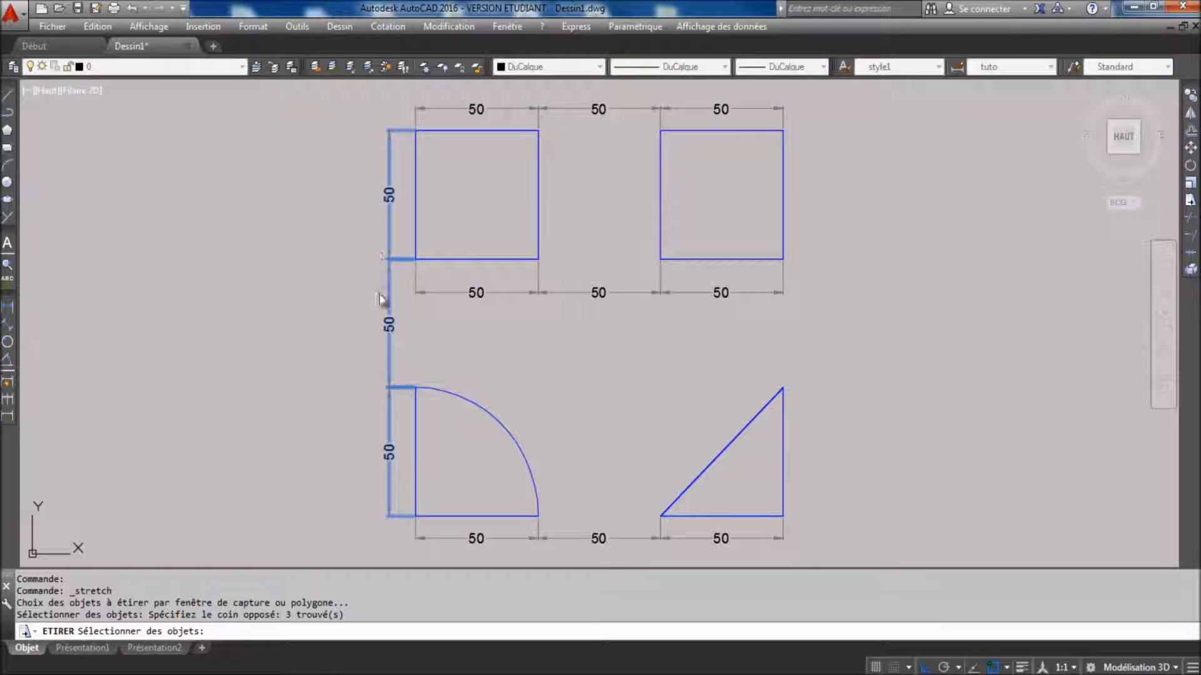
{"action": "key", "text": "Return"}
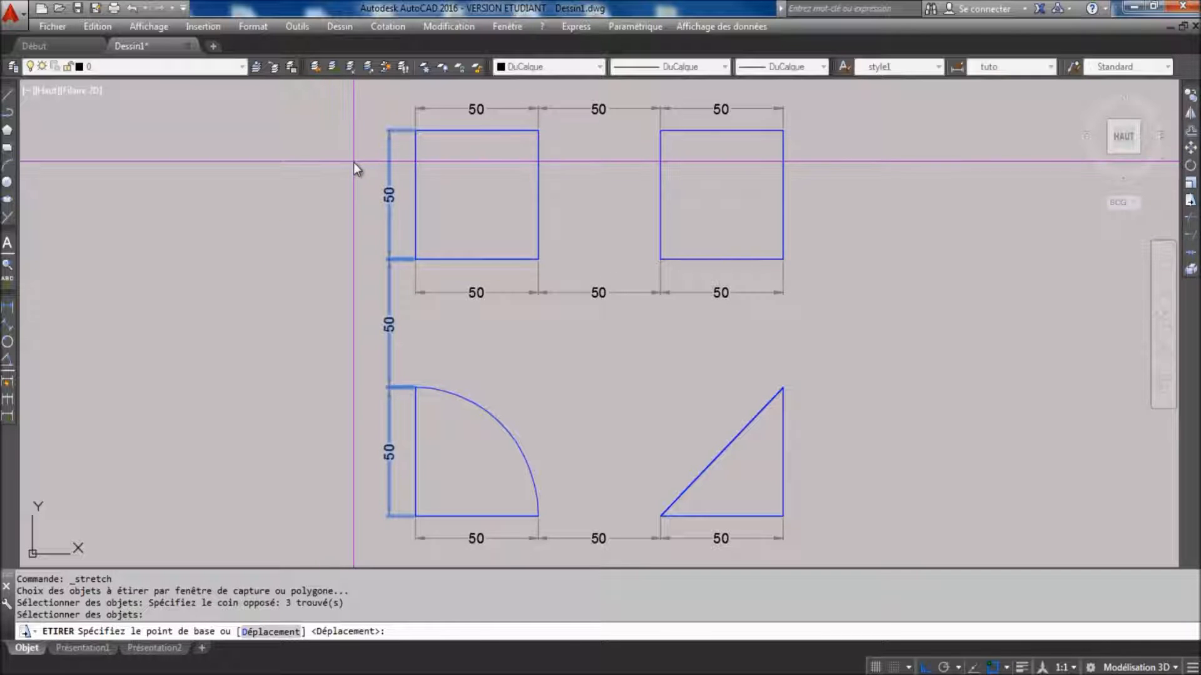
{"action": "left_click", "coordinate": [389, 174]}
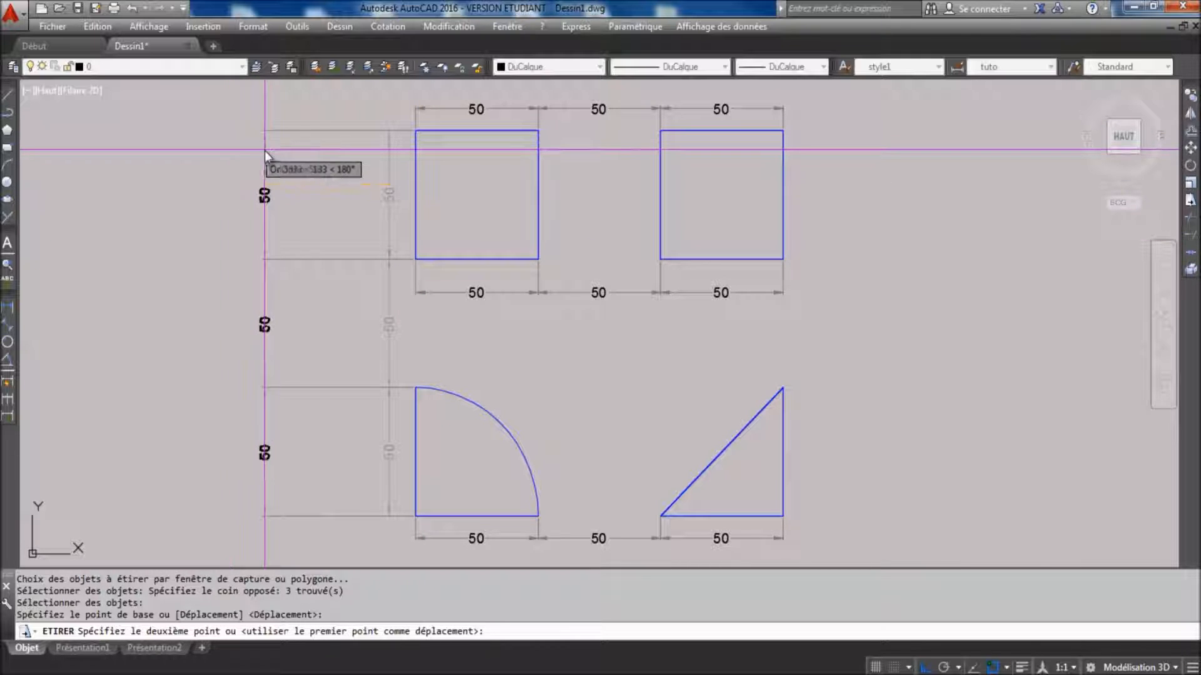
{"action": "right_click", "coordinate": [347, 163], "text": "shift"}
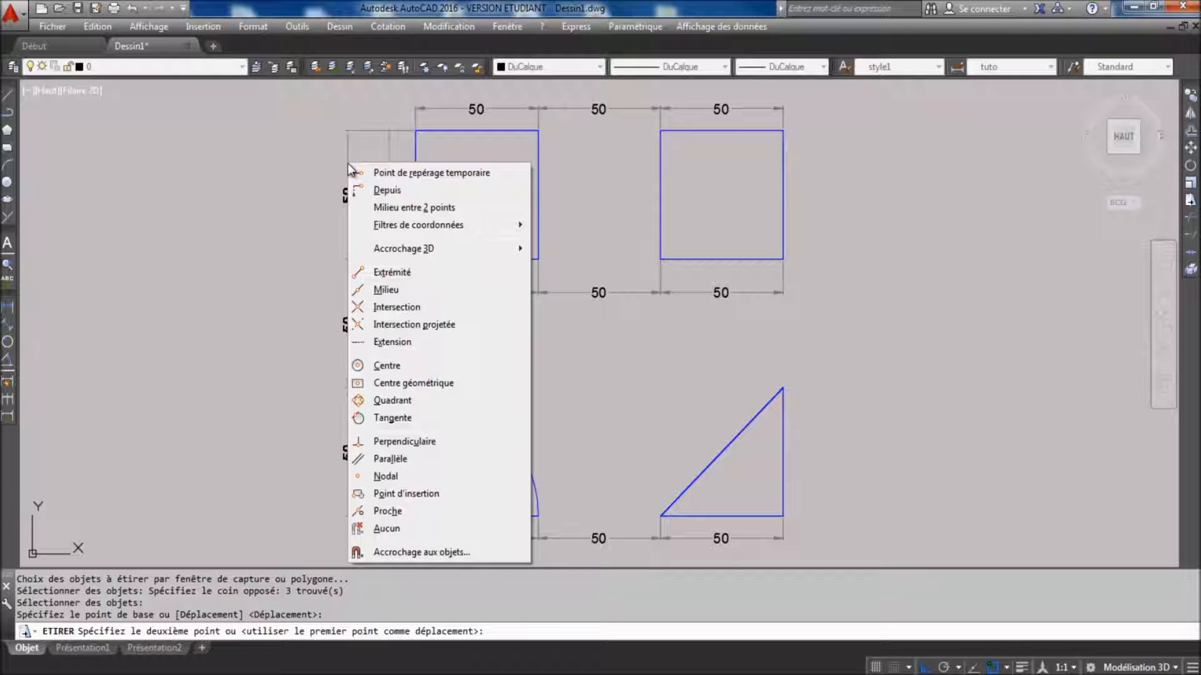
{"action": "left_click", "coordinate": [390, 190]}
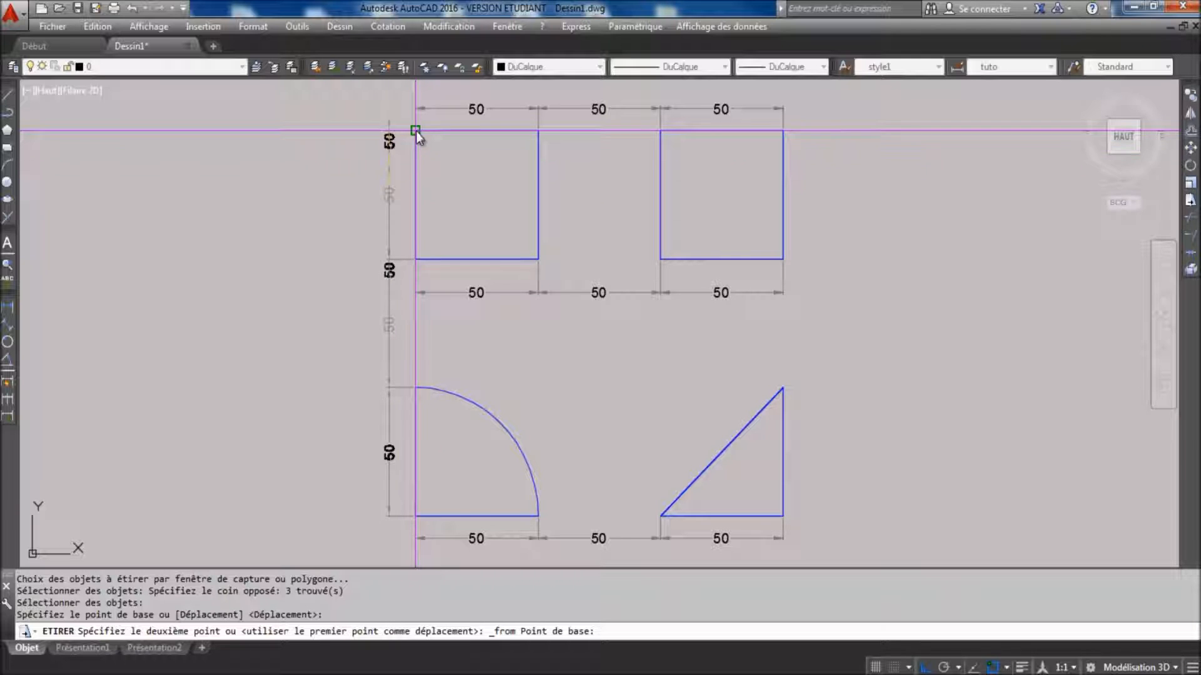
{"action": "right_click", "coordinate": [333, 190], "text": "shift"}
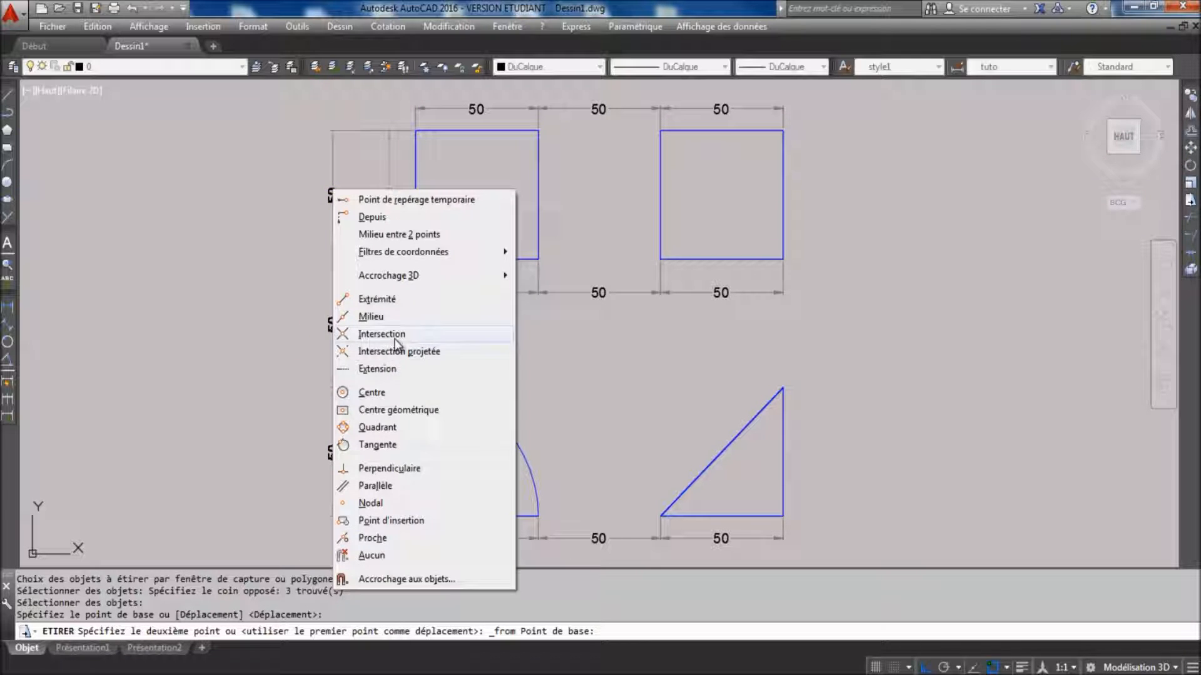
{"action": "left_click", "coordinate": [383, 469]}
{"action": "left_click", "coordinate": [418, 175]}
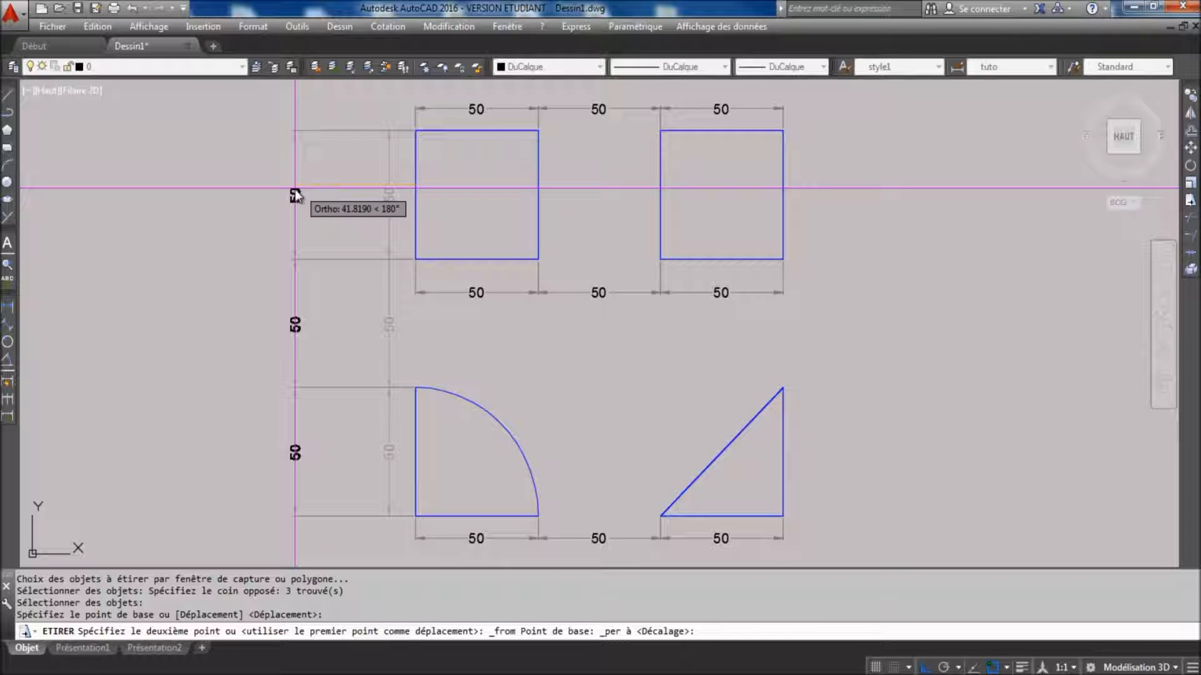
{"action": "type", "text": "10"}
{"action": "key", "text": "Return"}
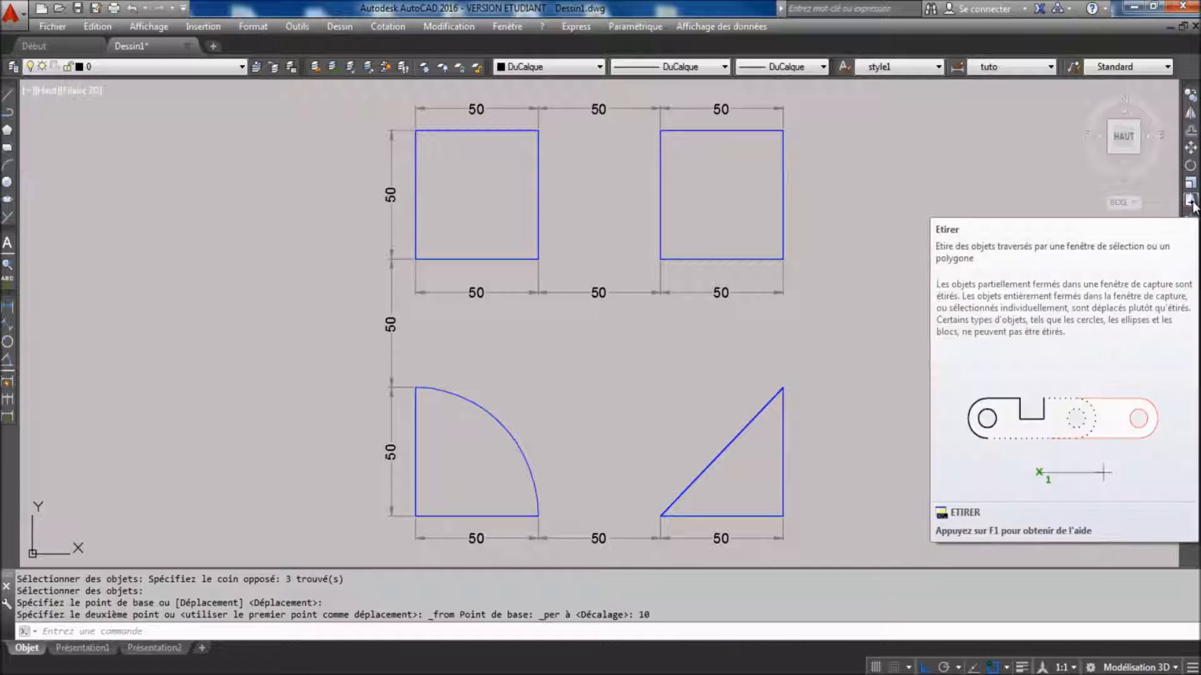
Stretch the three aligned vertical dimensions to an offset of 20 outward from the left square's upper-left corner, using the From snap.
{"action": "left_click", "coordinate": [1190, 200]}
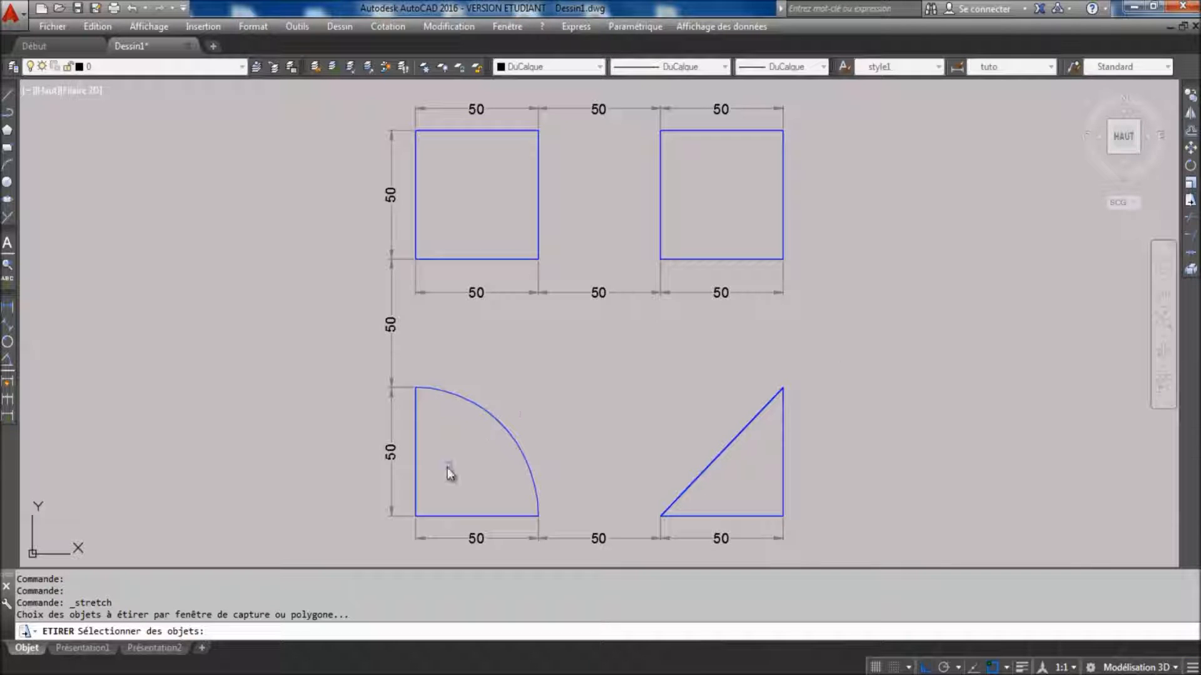
{"action": "left_click", "coordinate": [400, 539]}
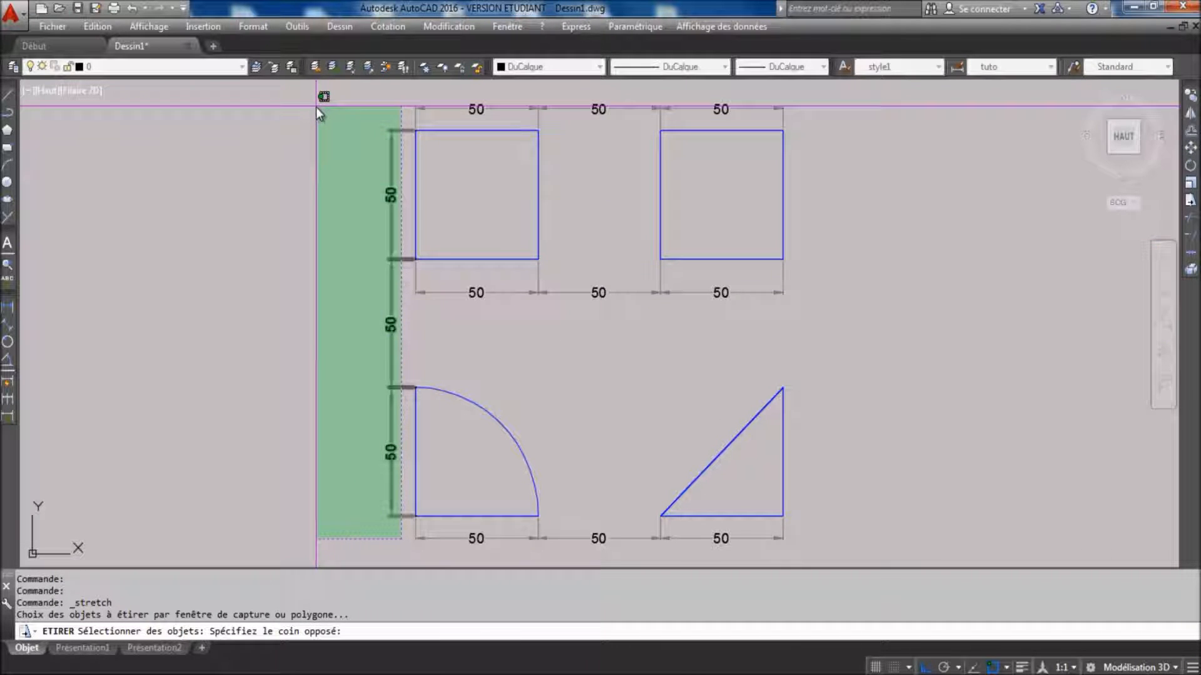
{"action": "left_click", "coordinate": [317, 107]}
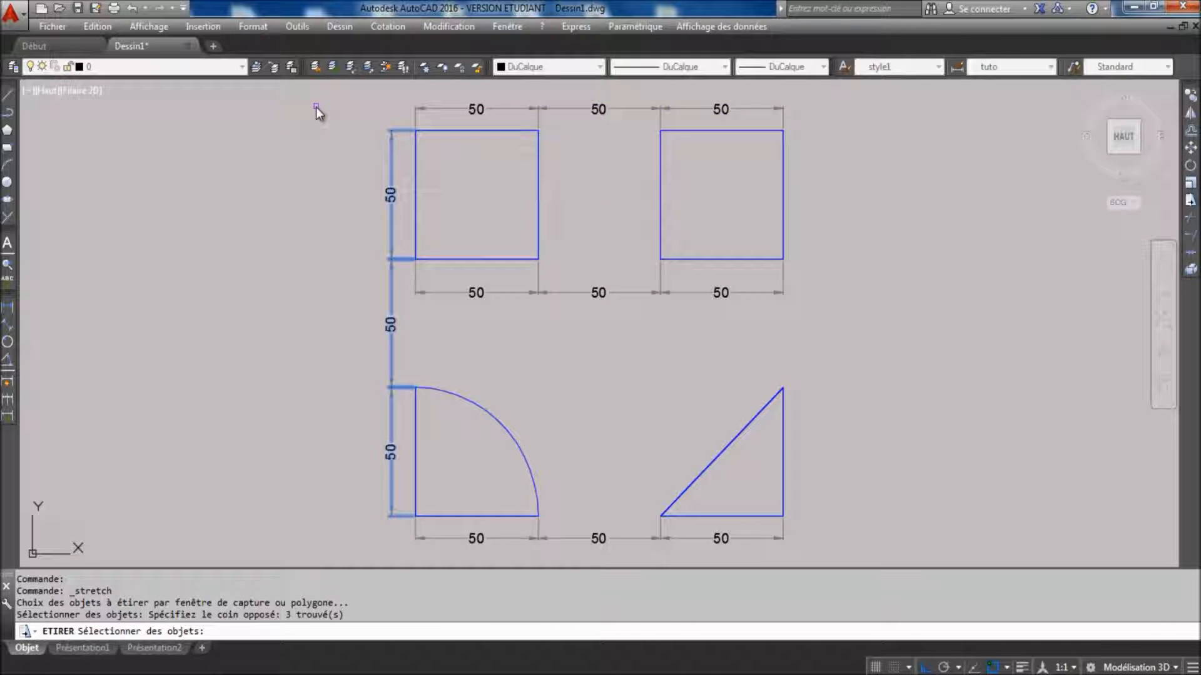
{"action": "key", "text": "Return"}
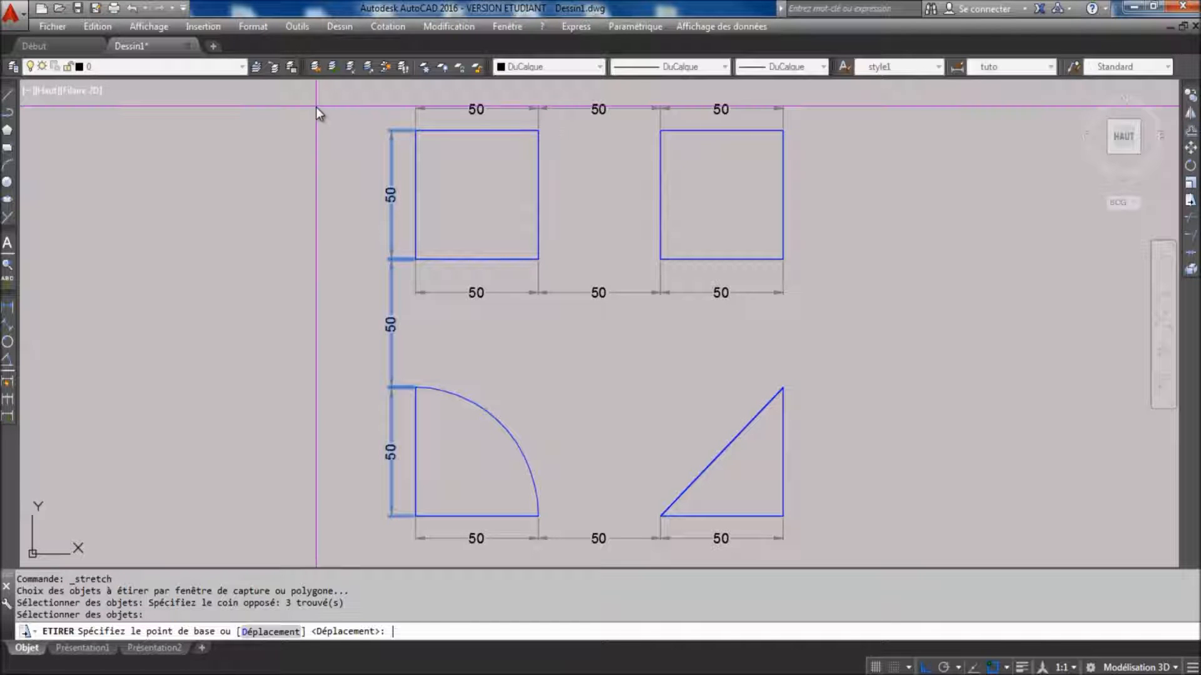
{"action": "left_click", "coordinate": [392, 130]}
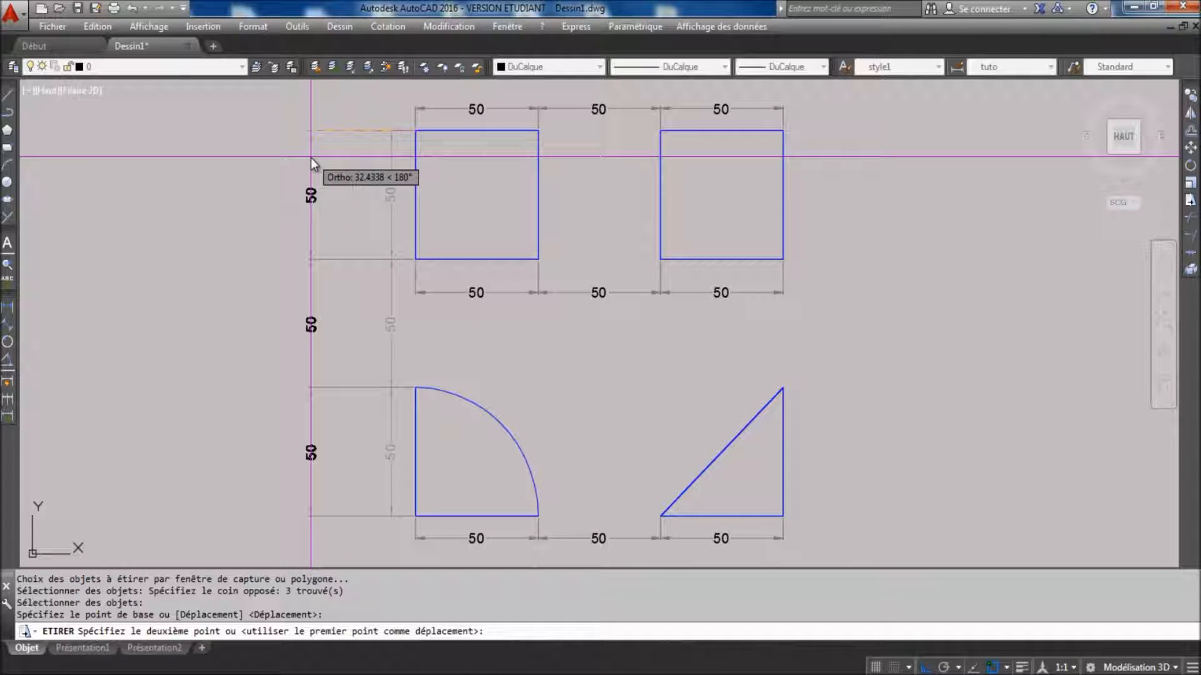
{"action": "right_click", "coordinate": [310, 157], "text": "shift"}
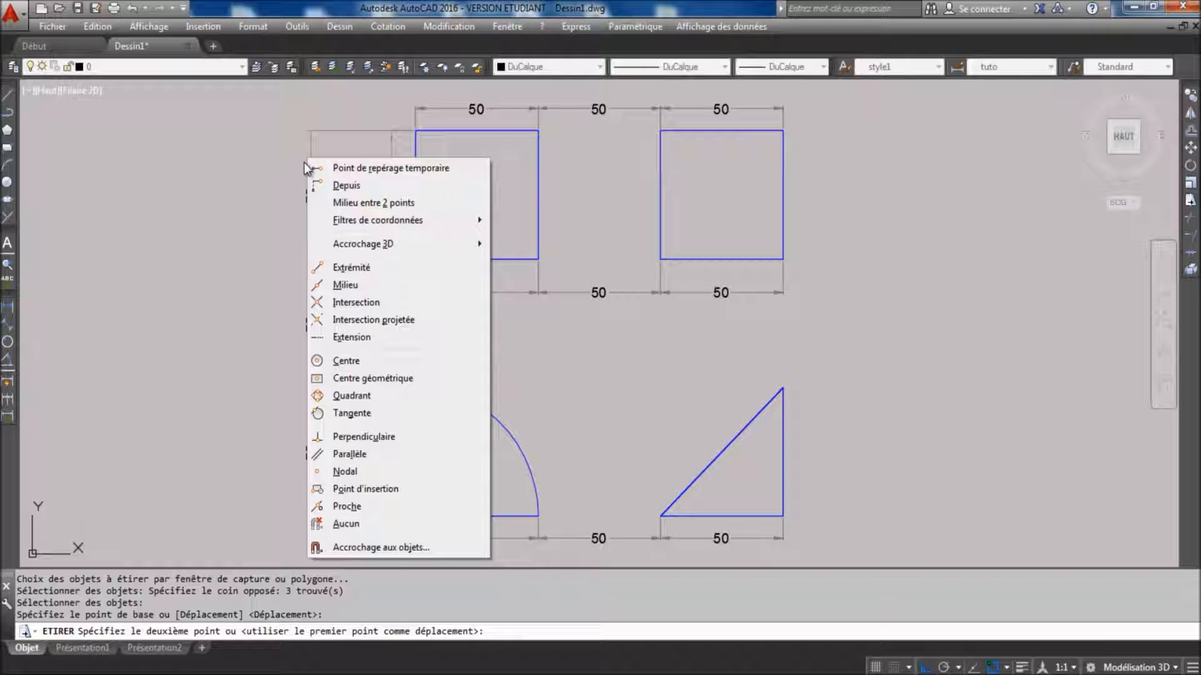
{"action": "left_click", "coordinate": [361, 185]}
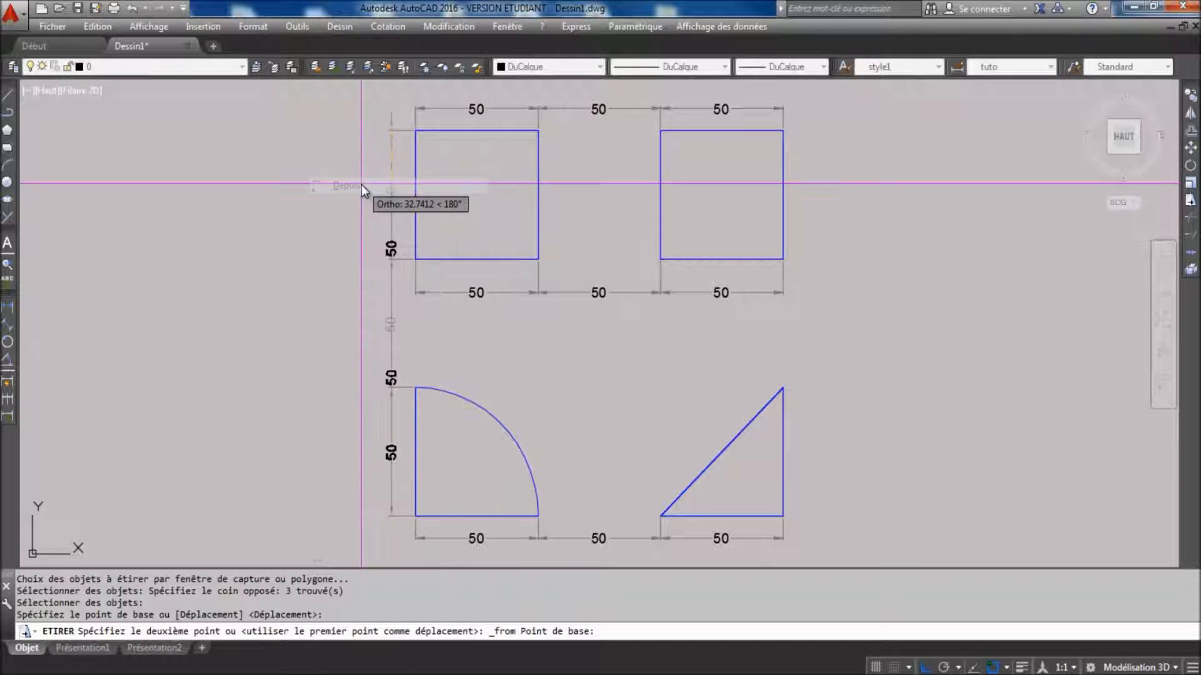
{"action": "left_click", "coordinate": [430, 128]}
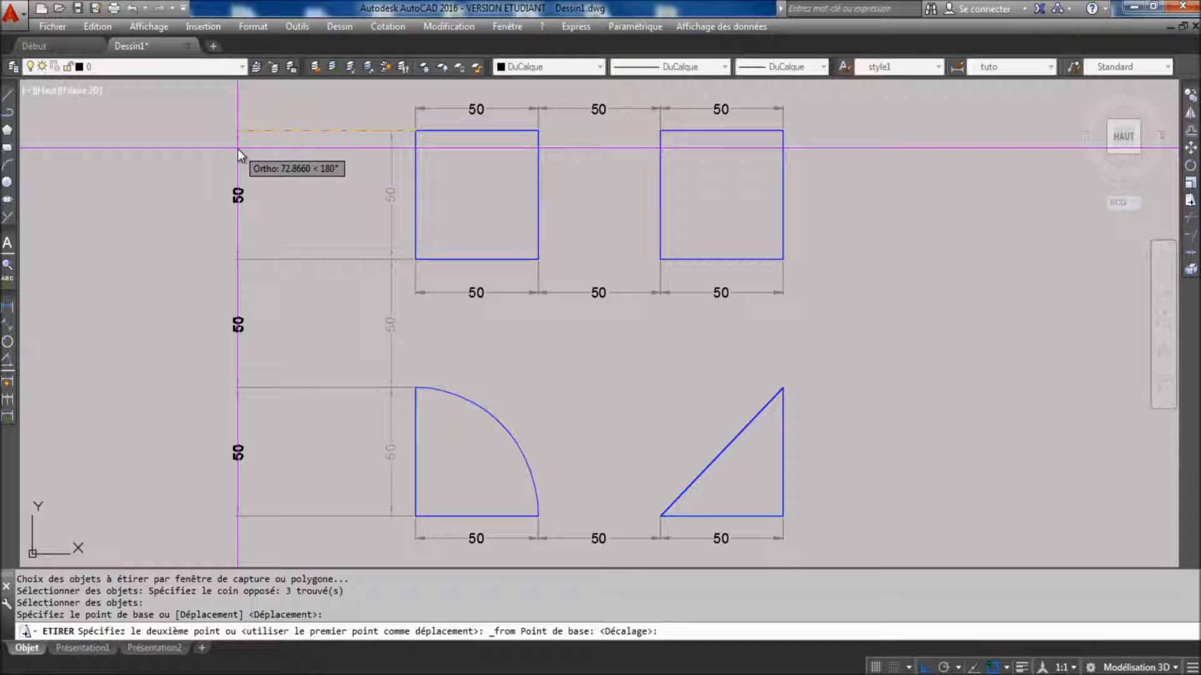
{"action": "type", "text": "20"}
{"action": "key", "text": "Return"}
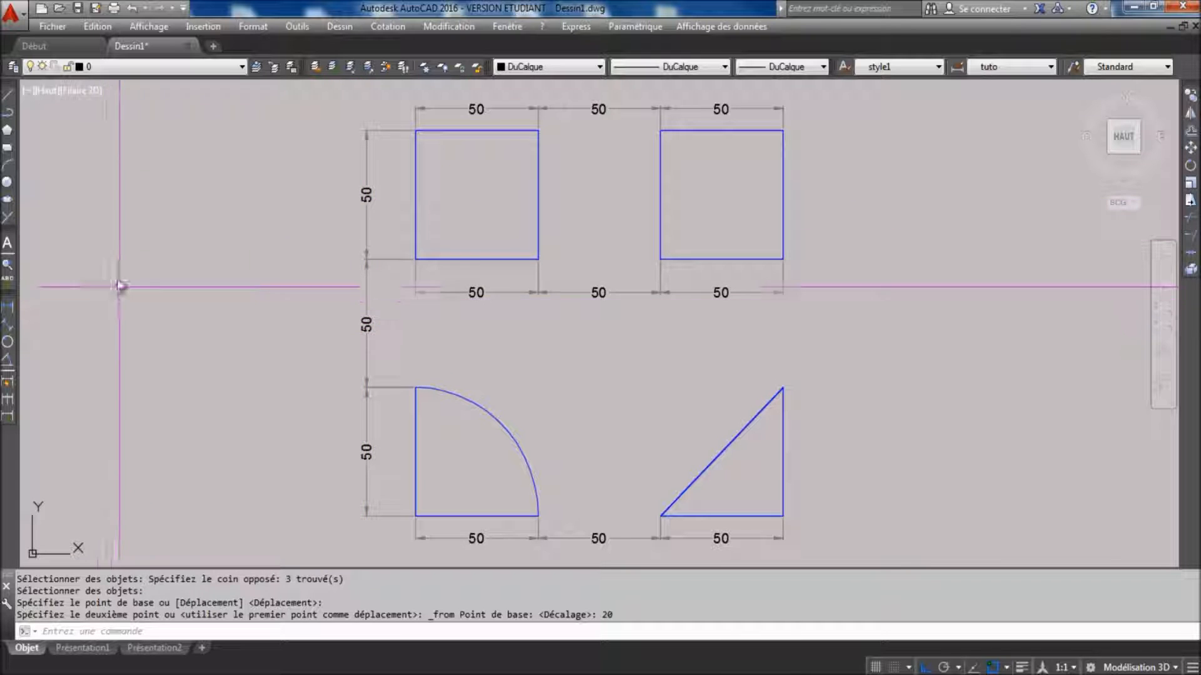
Replace the text of the left square's vertical dimension with "Coté mini 50mm".
{"action": "left_click", "coordinate": [369, 191]}
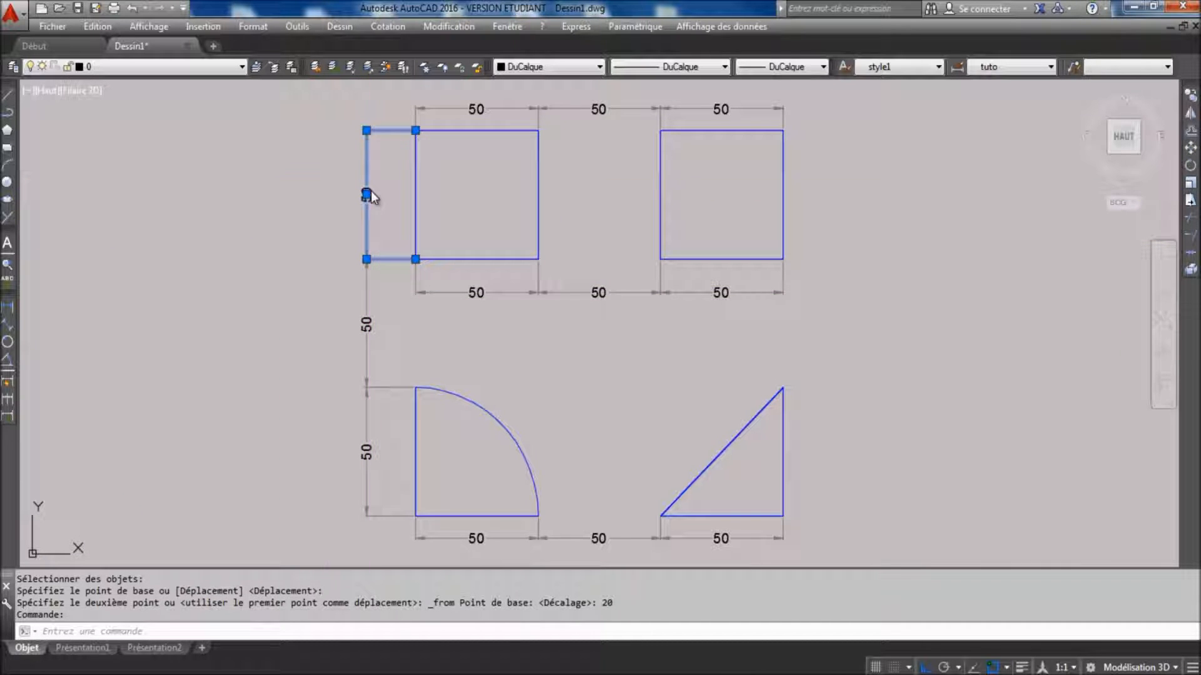
{"action": "double_click", "coordinate": [369, 193]}
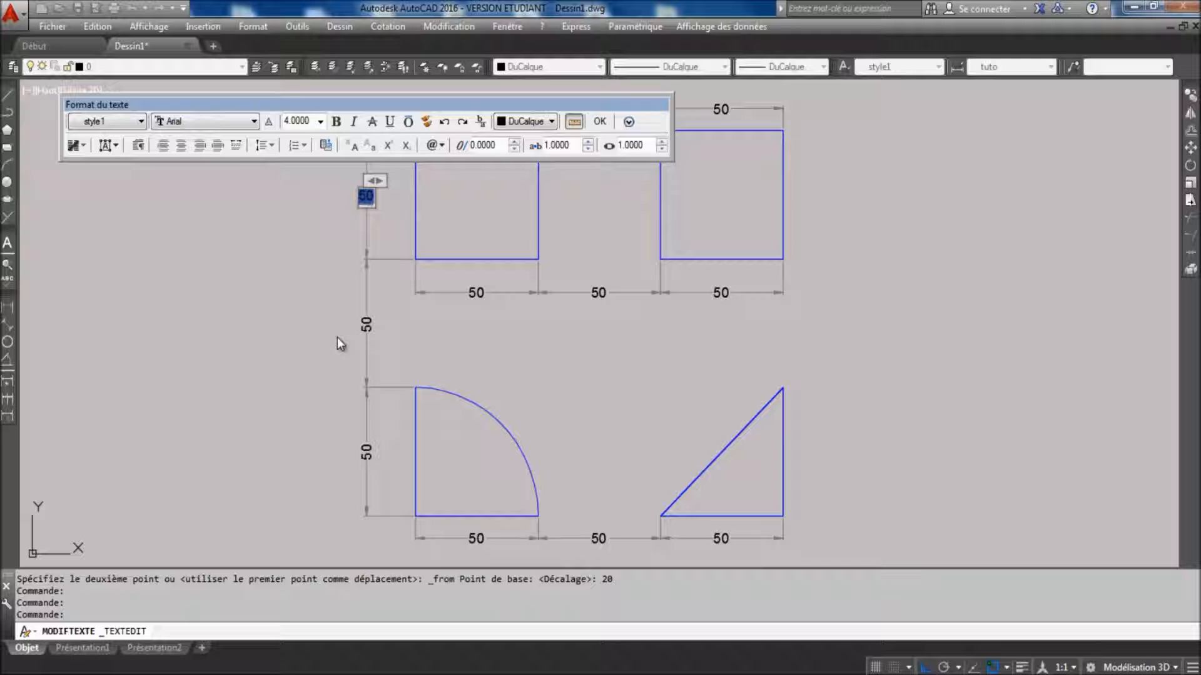
{"action": "key", "text": "Delete"}
{"action": "type", "text": "Coté su"}
{"action": "key", "text": "BackSpace"}
{"action": "key", "text": "BackSpace"}
{"action": "key", "text": "BackSpace"}
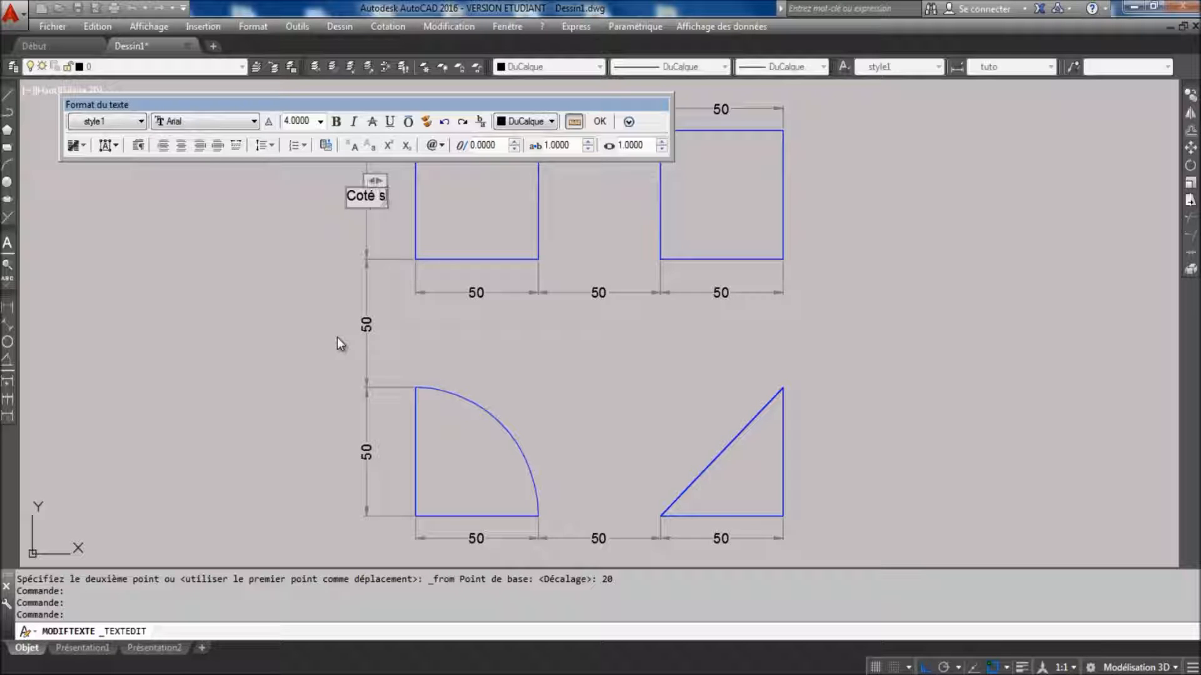
{"action": "type", "text": "mini 50m"}
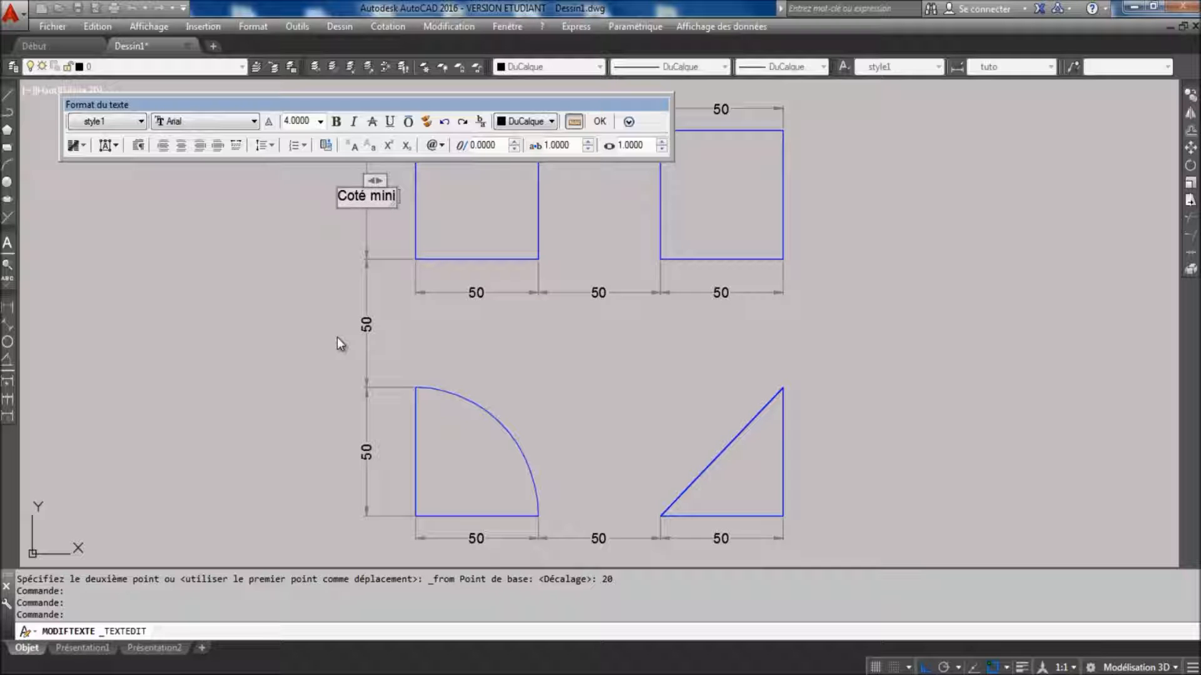
{"action": "type", "text": "m"}
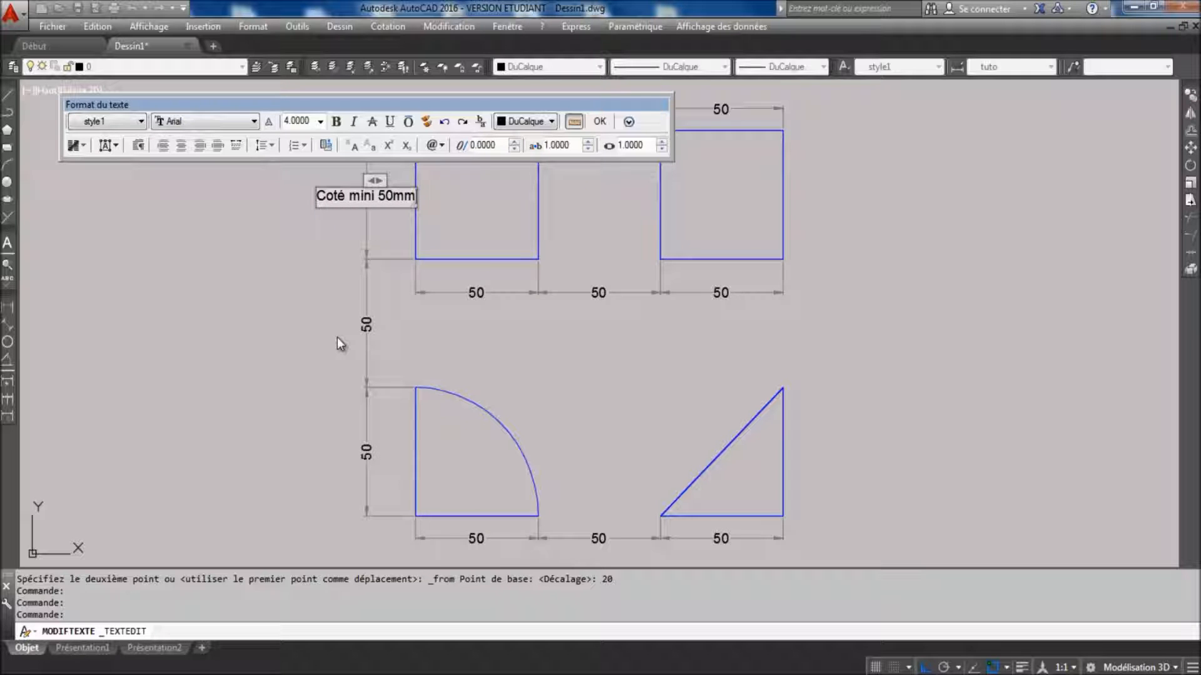
{"action": "left_click", "coordinate": [600, 123]}
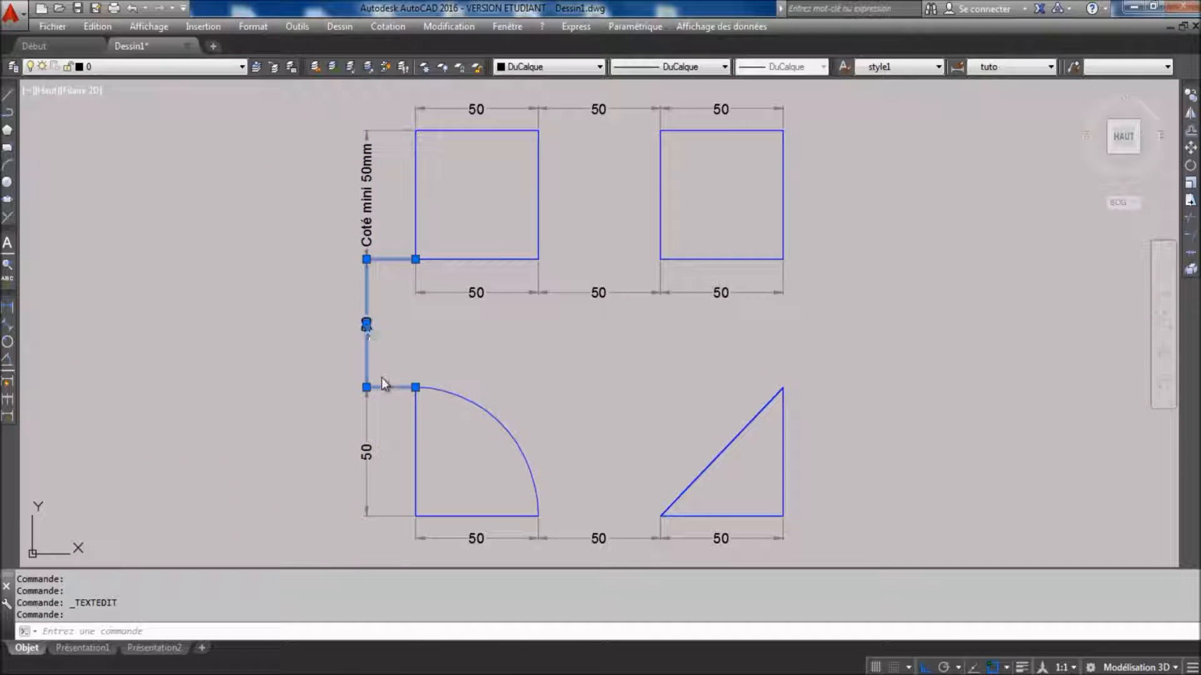
Add the prefix "mini" and the suffix "mm" around the measured value of the vertical dimension between the left square and quarter circle.
{"action": "double_click", "coordinate": [366, 325]}
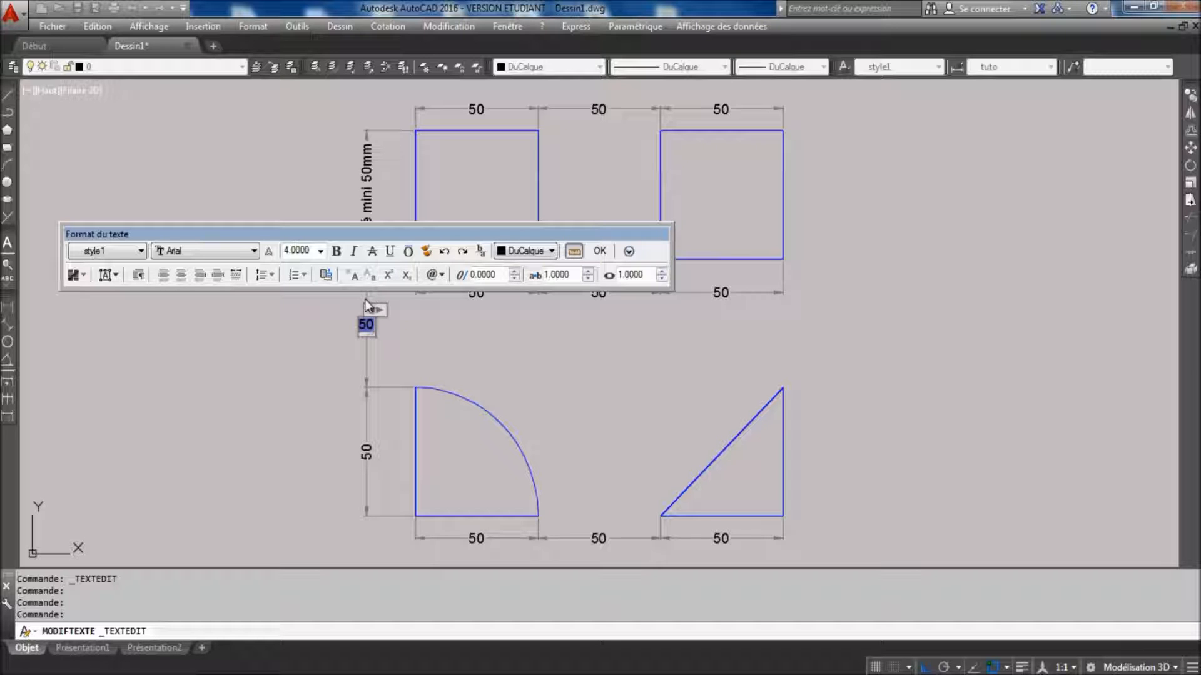
{"action": "type", "text": "ini"}
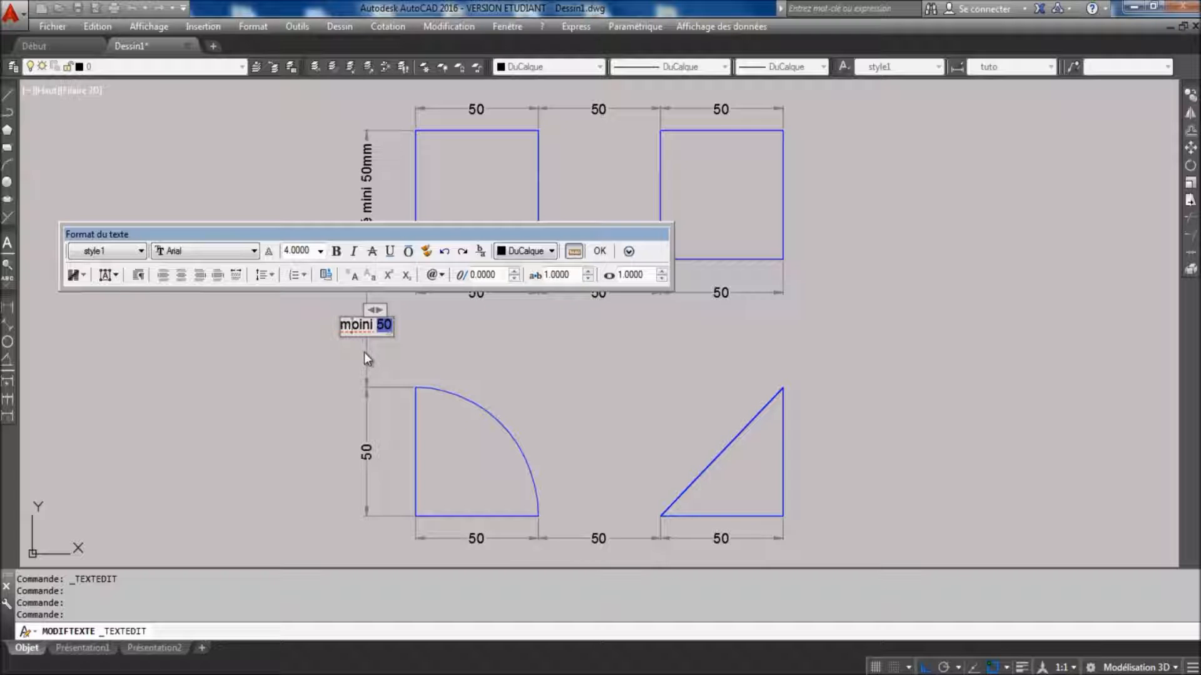
{"action": "left_click", "coordinate": [355, 325]}
{"action": "key", "text": "BackSpace"}
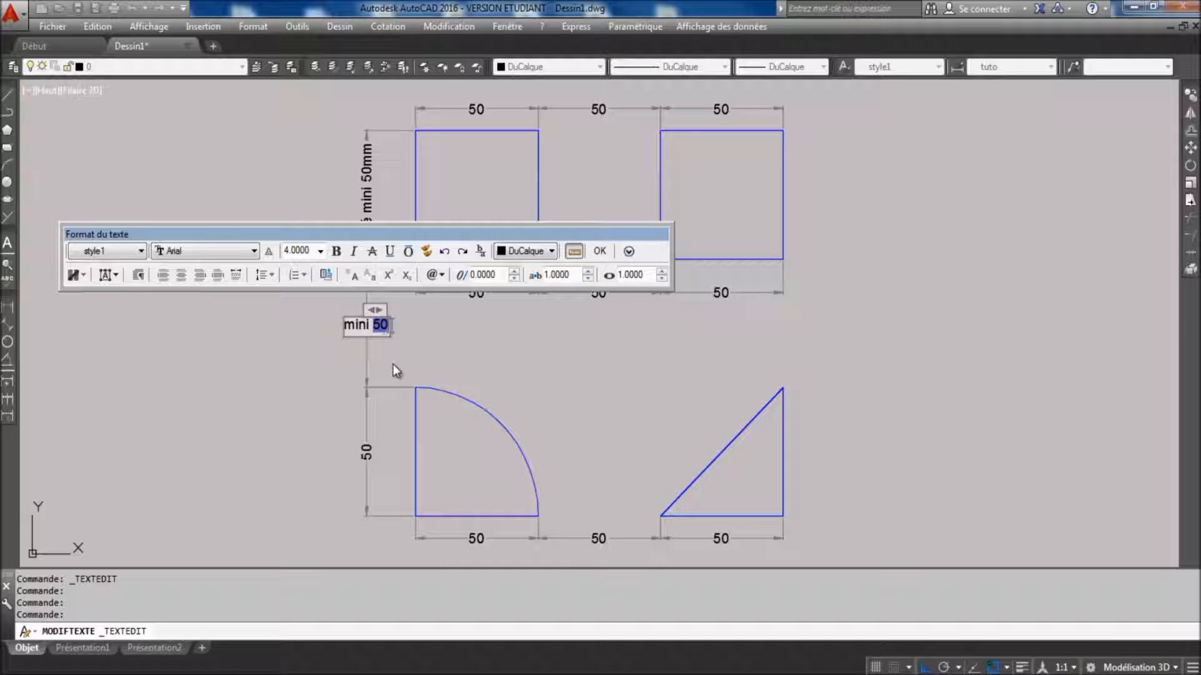
{"action": "type", "text": "mm"}
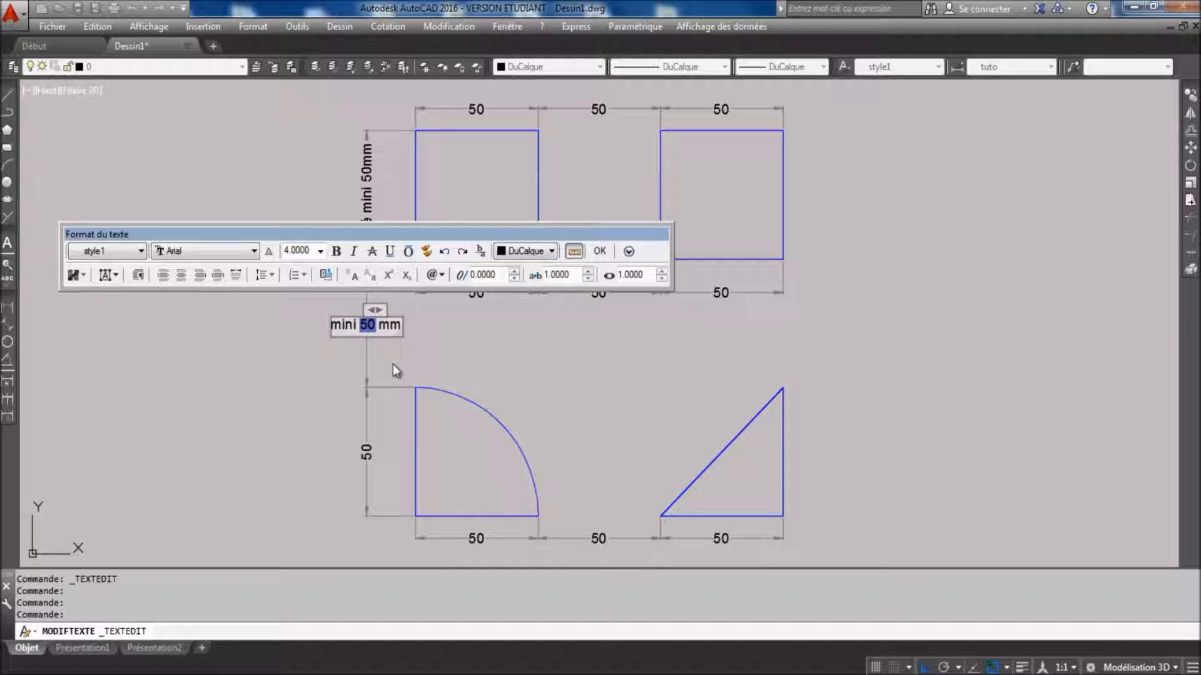
{"action": "left_click", "coordinate": [599, 251]}
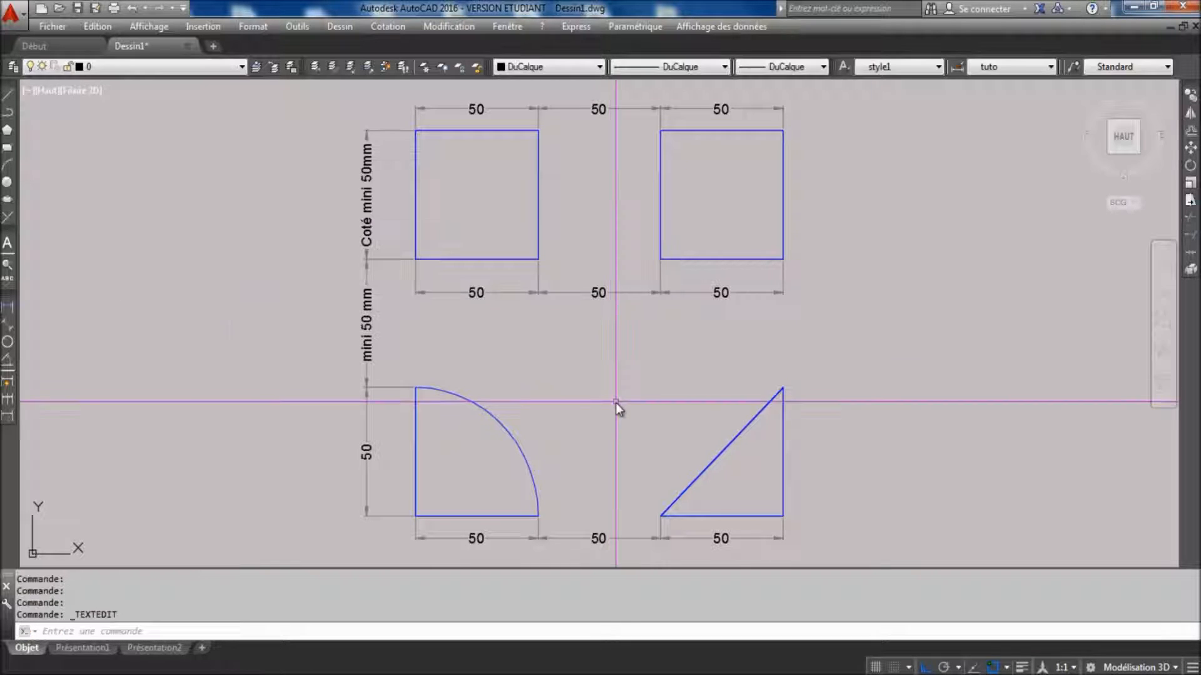
Stretch the shared extension-line origin of the two lower vertical dimensions about 19 down the quarter circle's left edge.
{"action": "left_click", "coordinate": [403, 386]}
{"action": "left_click", "coordinate": [415, 387]}
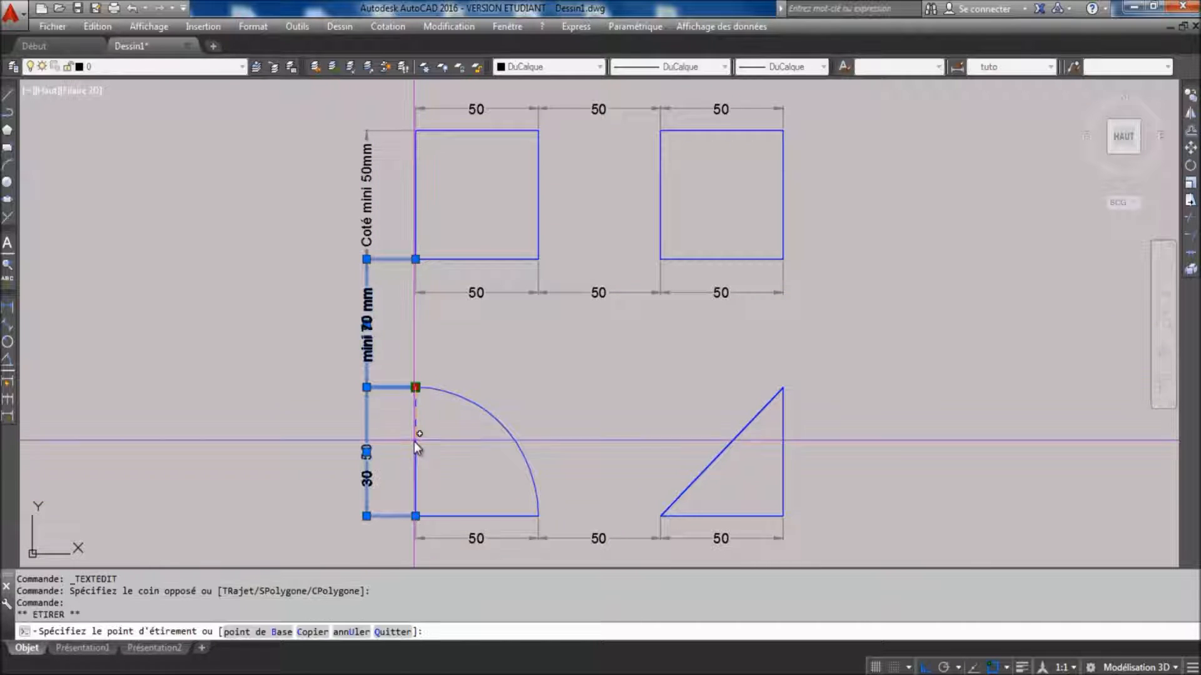
{"action": "left_click", "coordinate": [434, 437]}
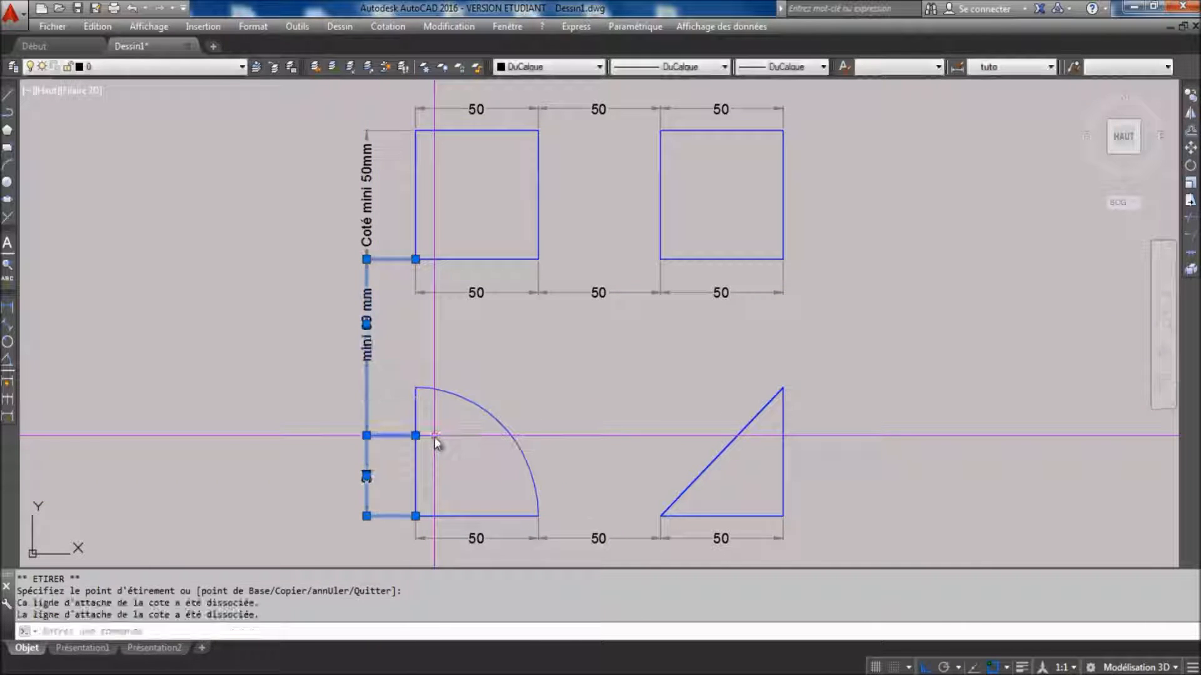
{"action": "key", "text": "Escape"}
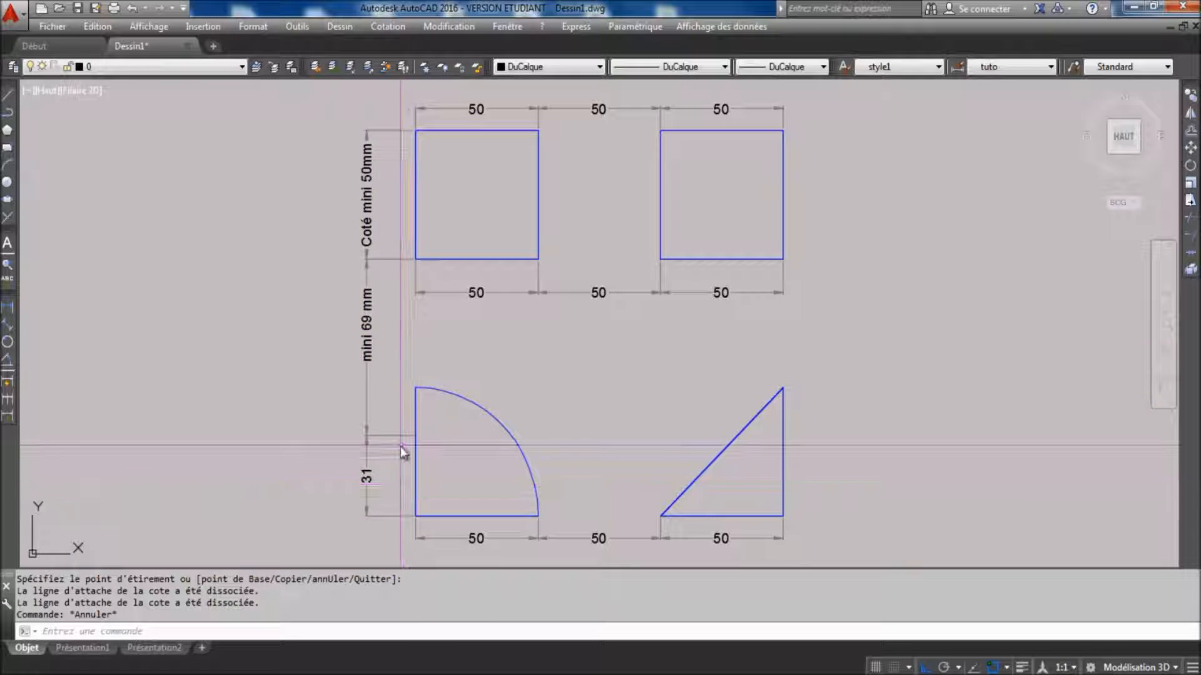
Stretch the shared extension-line origin of both vertical dimensions back to the quarter circle's upper-left corner and clear the selection.
{"action": "left_click", "coordinate": [383, 410]}
{"action": "left_click", "coordinate": [415, 436]}
{"action": "left_click", "coordinate": [415, 387]}
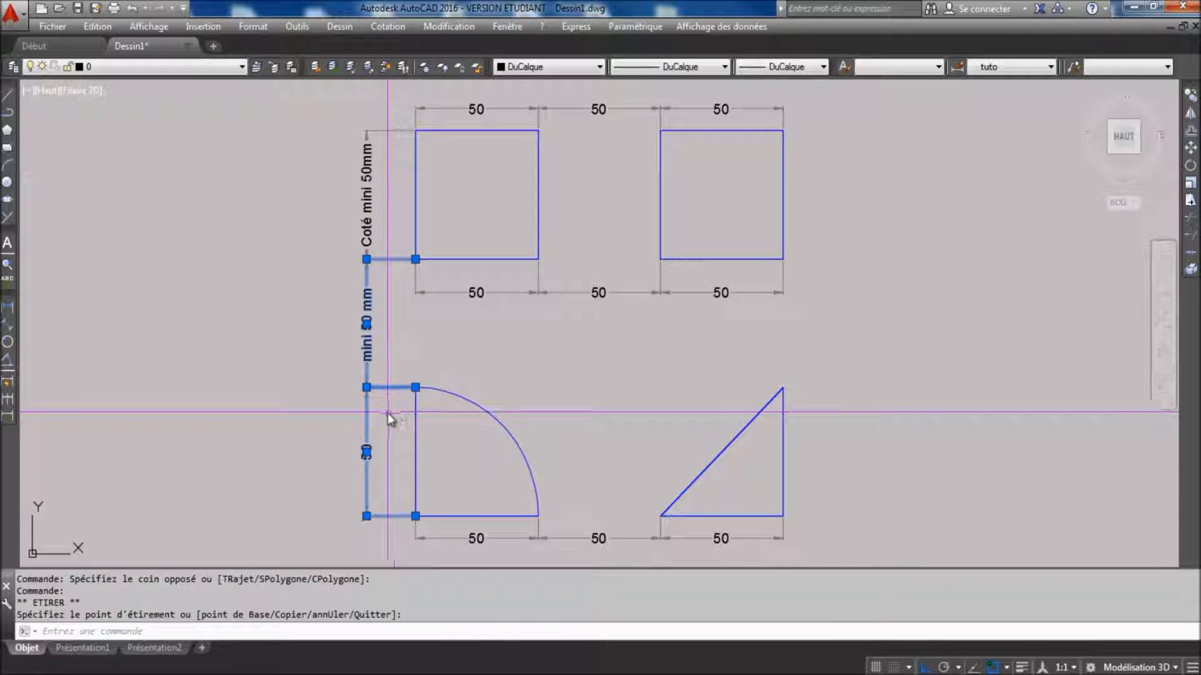
{"action": "key", "text": "Escape"}
{"action": "key", "text": "Escape"}
{"action": "key", "text": "Escape"}
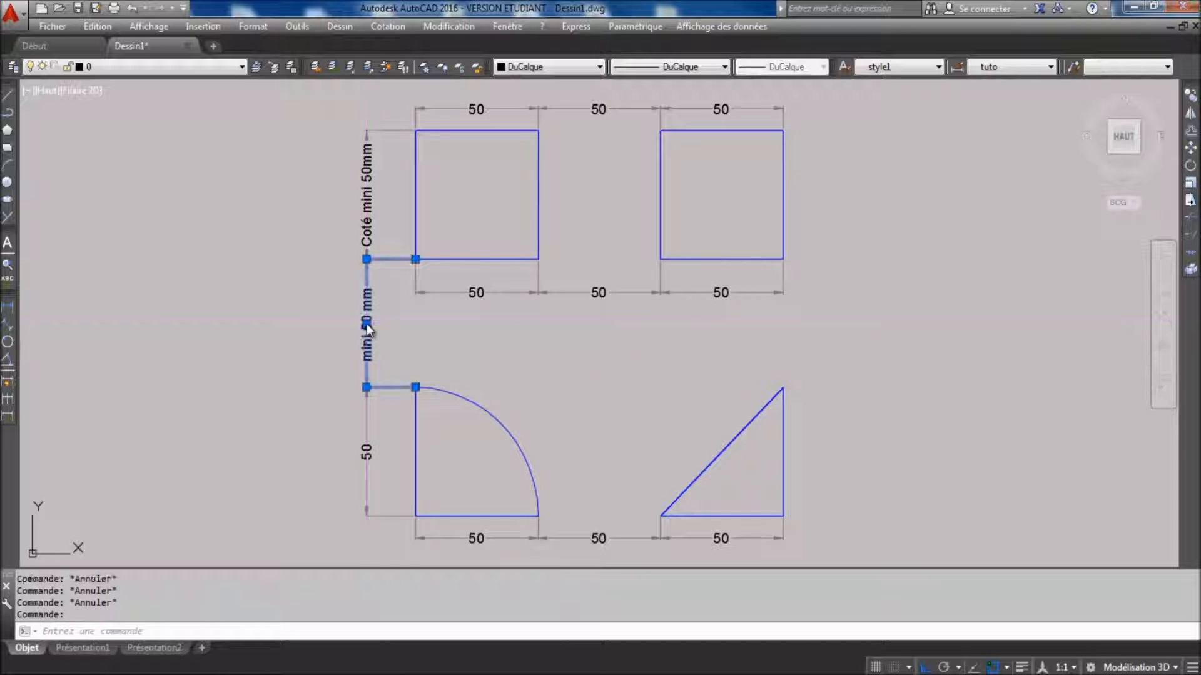
Delete the measured value from the "mini" dimension's text and reinsert it with the "<>" code between "mini" and "mm".
{"action": "double_click", "coordinate": [366, 324]}
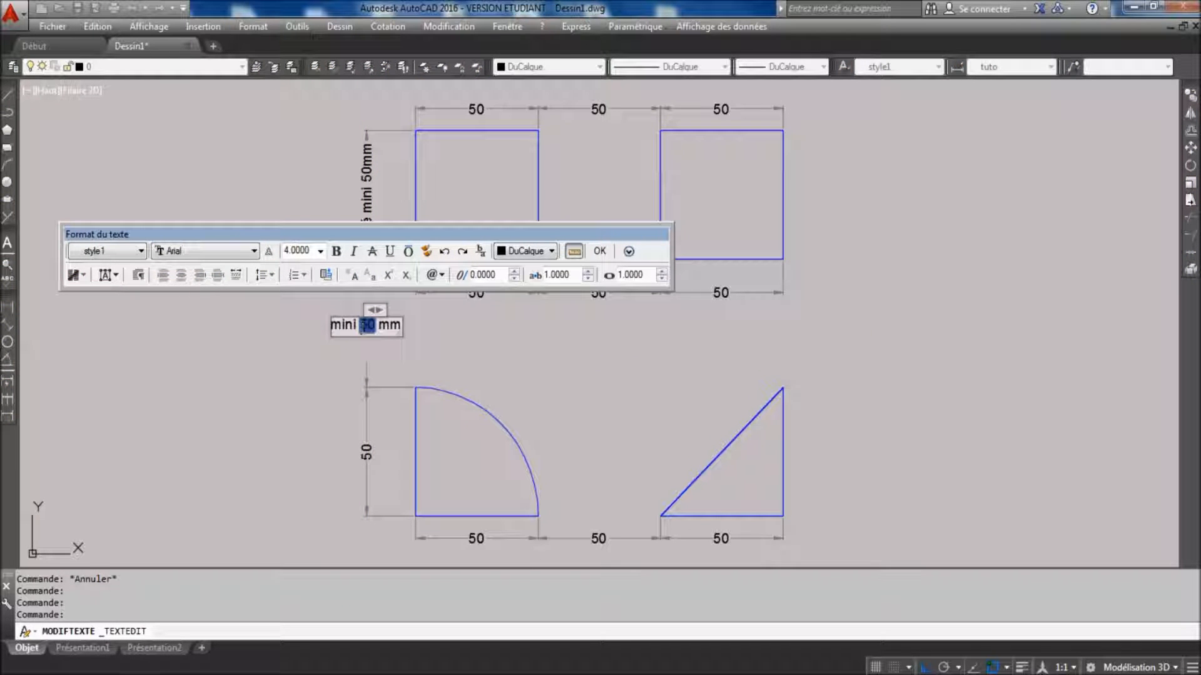
{"action": "key", "text": "Delete"}
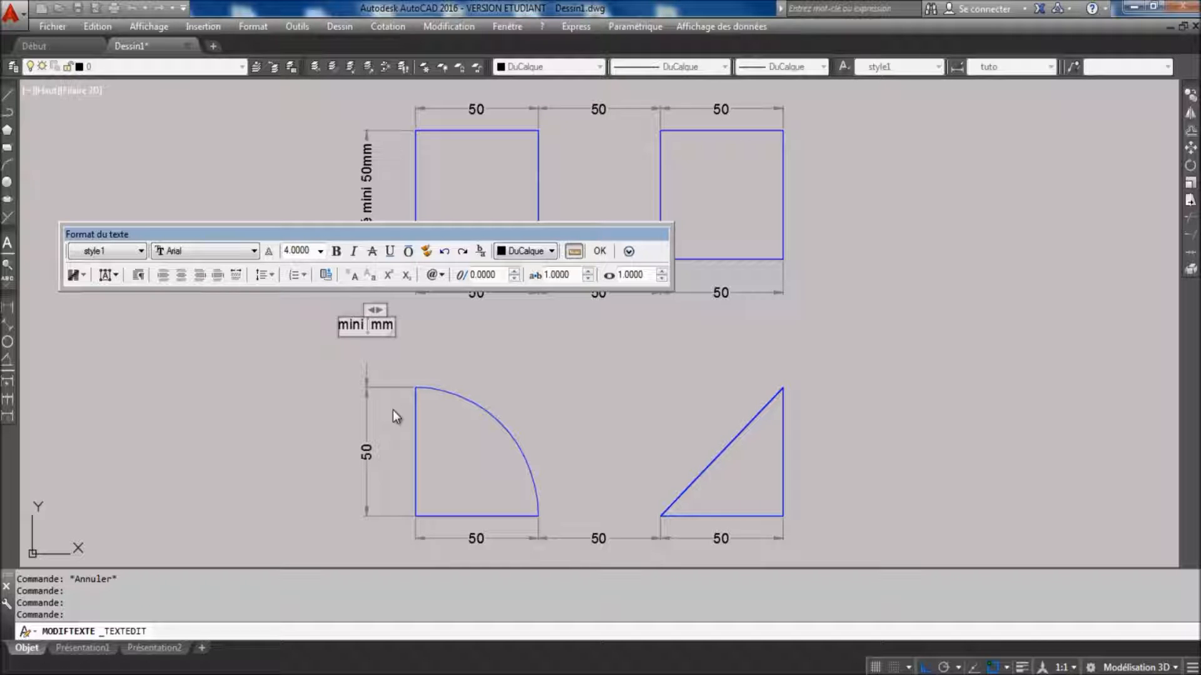
{"action": "type", "text": "<>"}
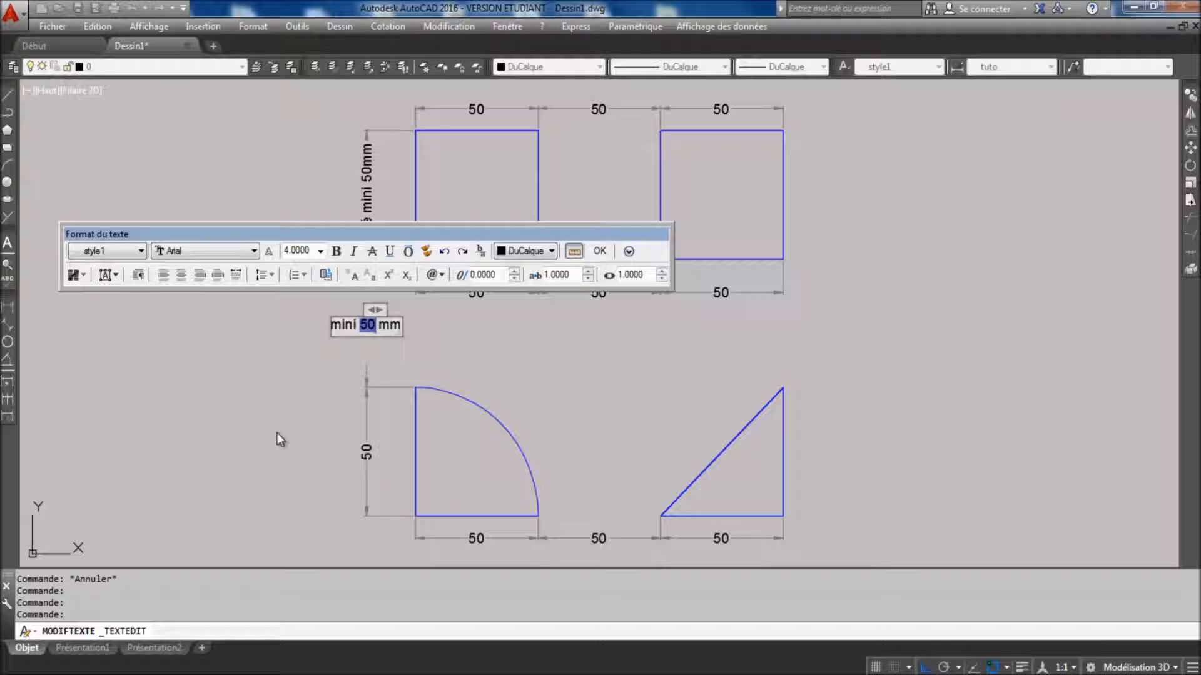
{"action": "left_click", "coordinate": [601, 252]}
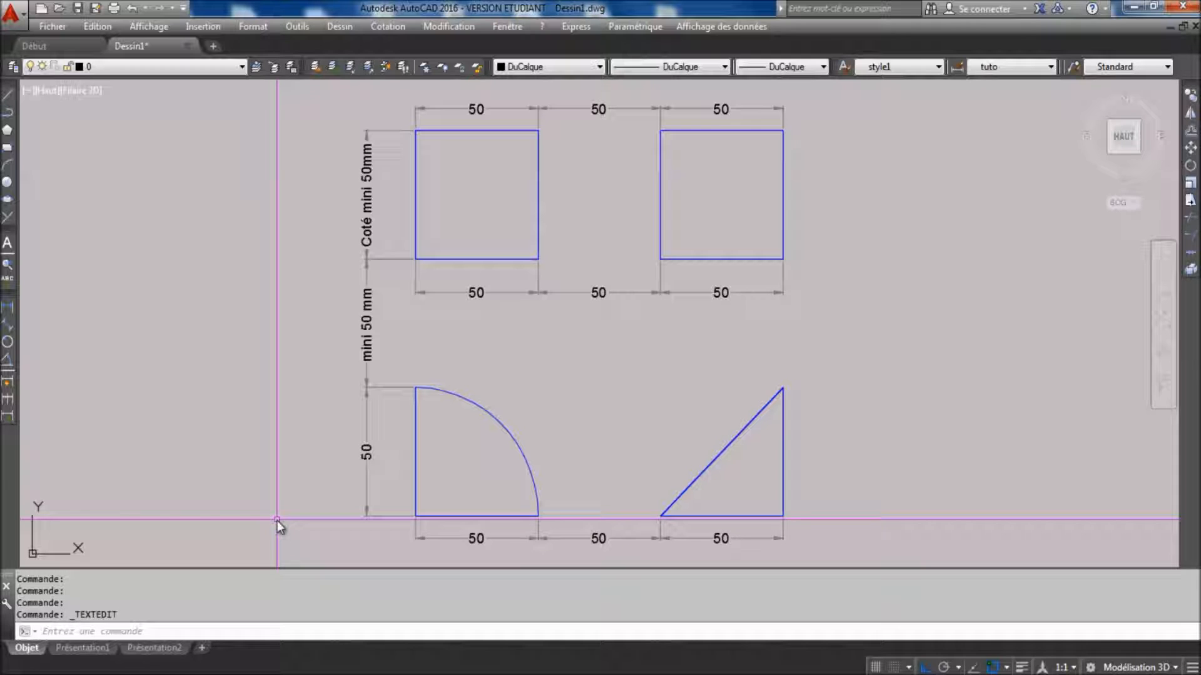